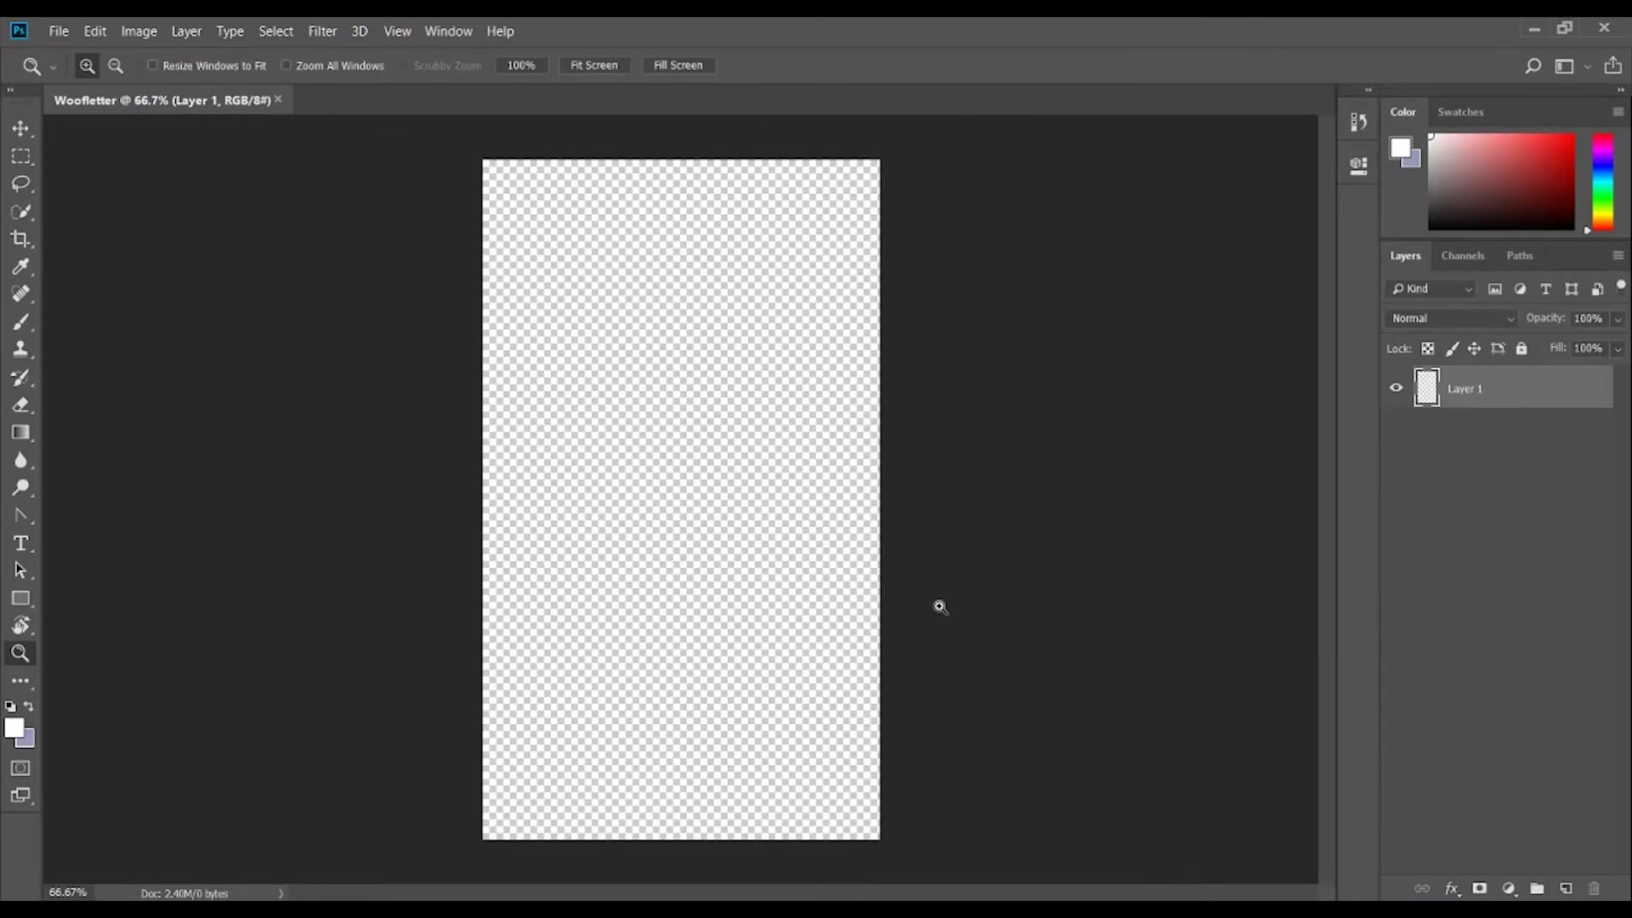
# Show the rulers in pixels and place a vertical guide at 50 px as the canvas's left margin
pyautogui.hotkey('ctrl', 'r')
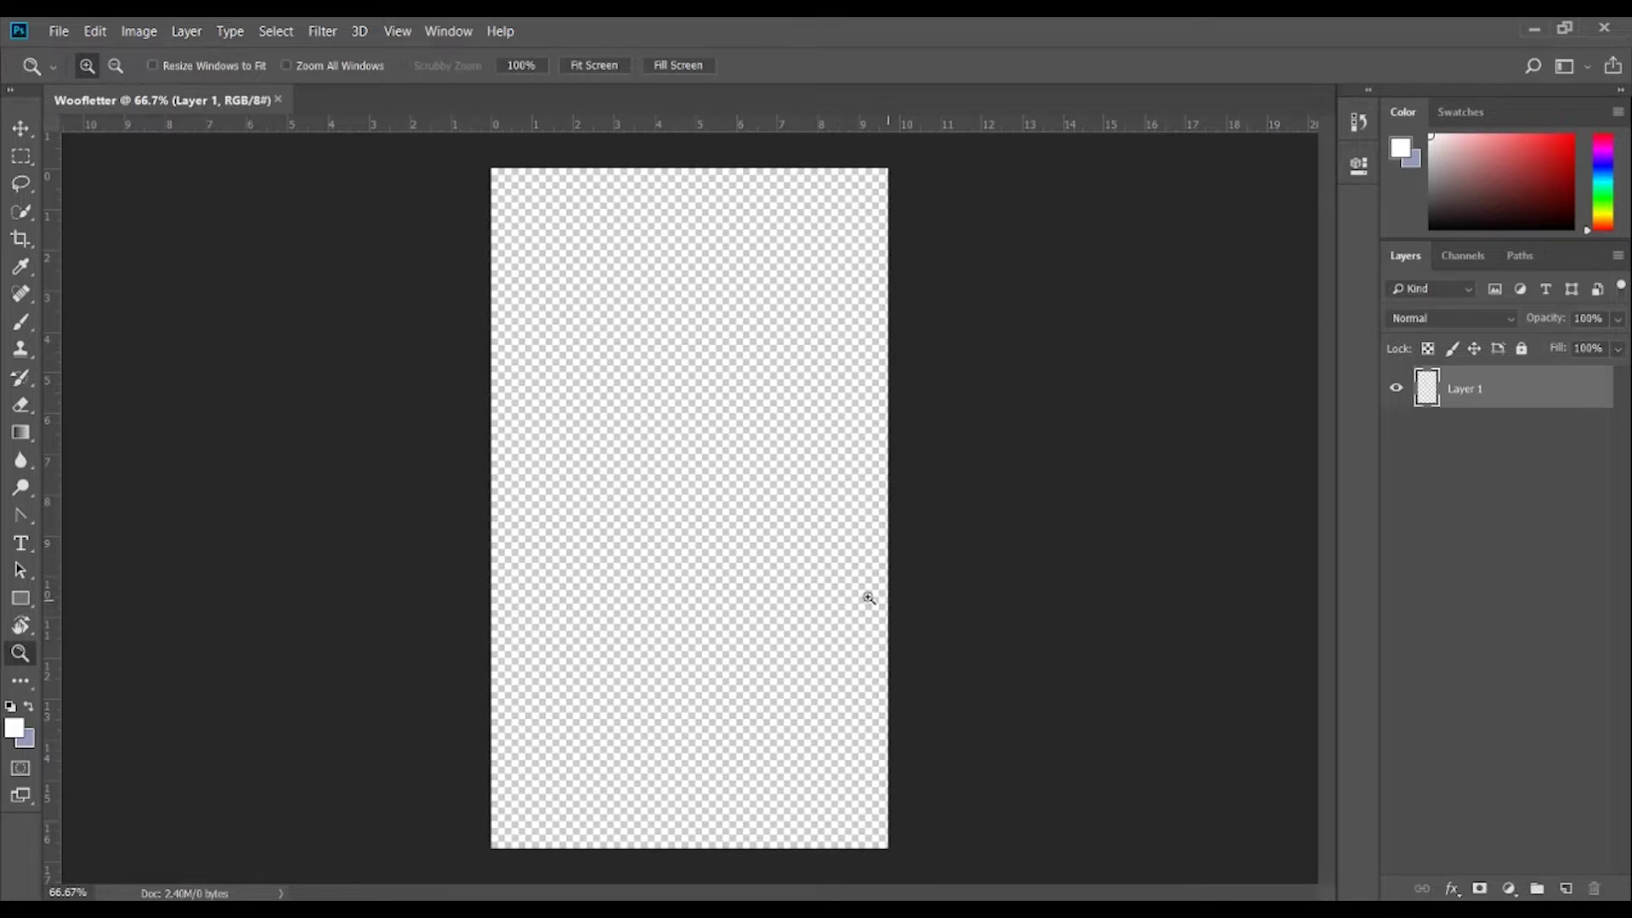
pyautogui.rightClick(548, 130)
pyautogui.click(577, 139)
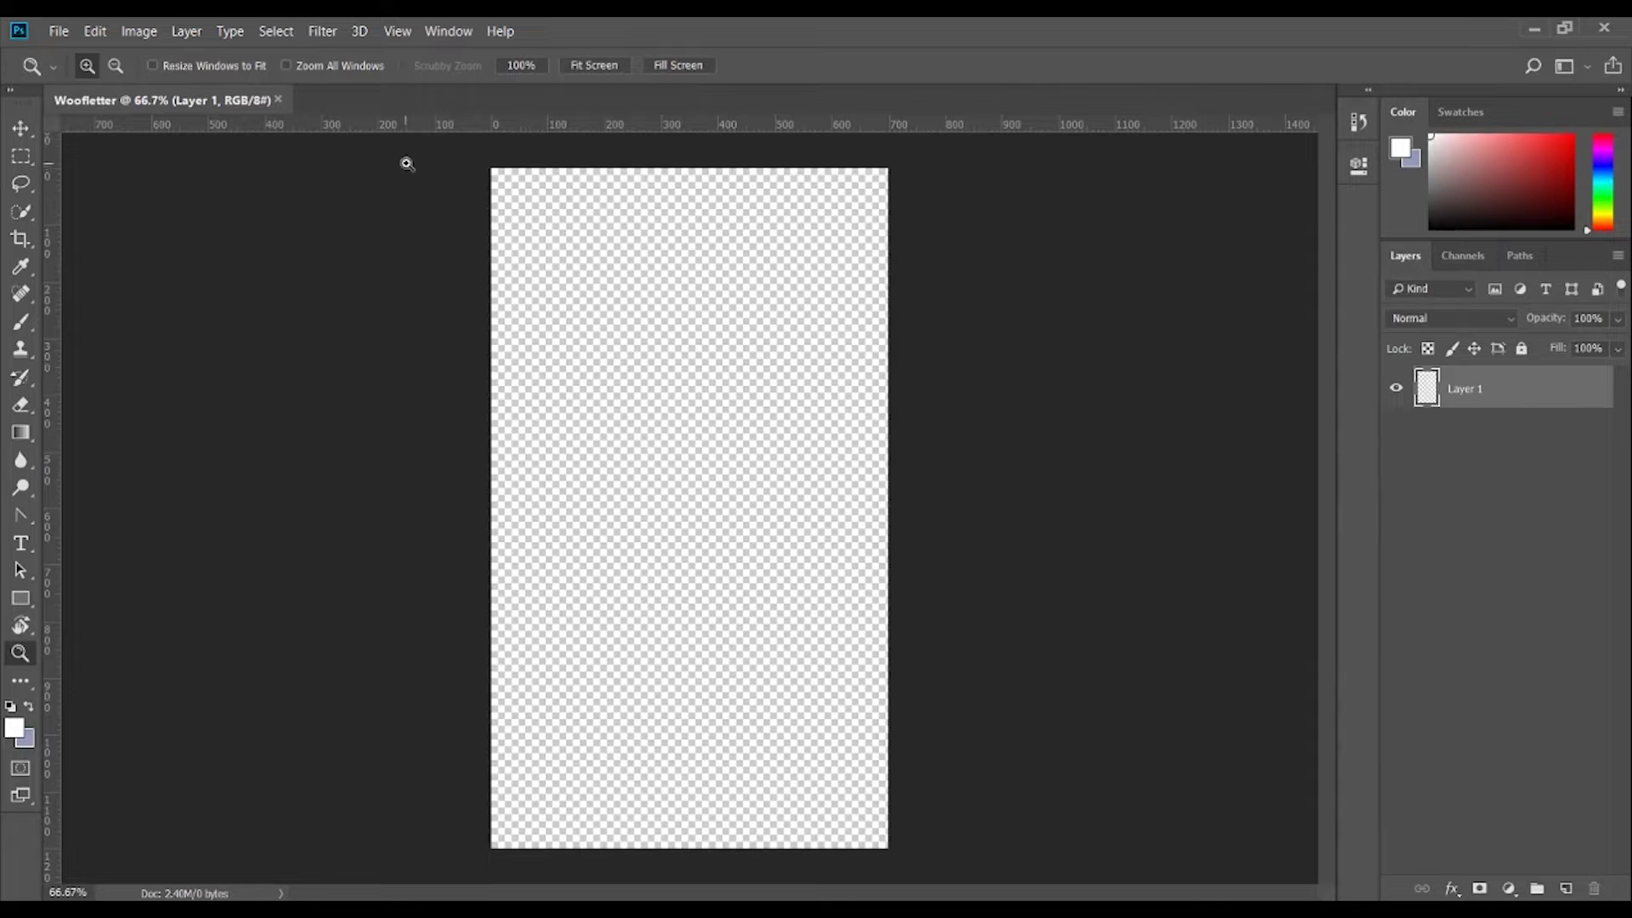
pyautogui.moveTo(46, 202); pyautogui.dragTo(519, 210)
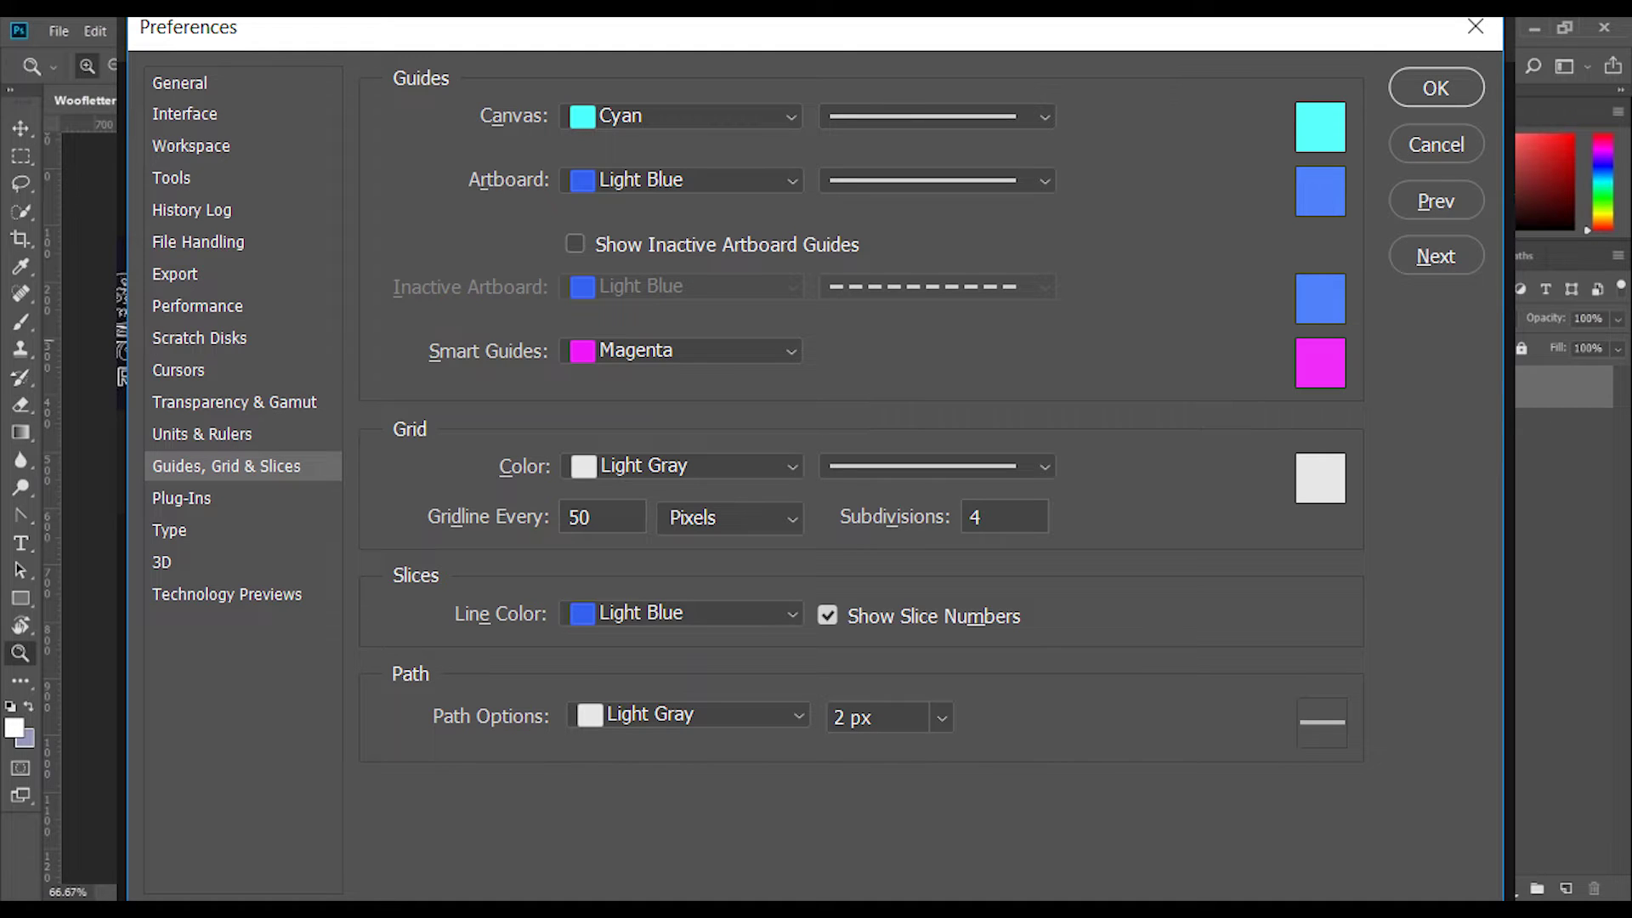
# Try dashed and dotted grid styles, then set the grid to light gray lines every 50 pixels
pyautogui.press('v')
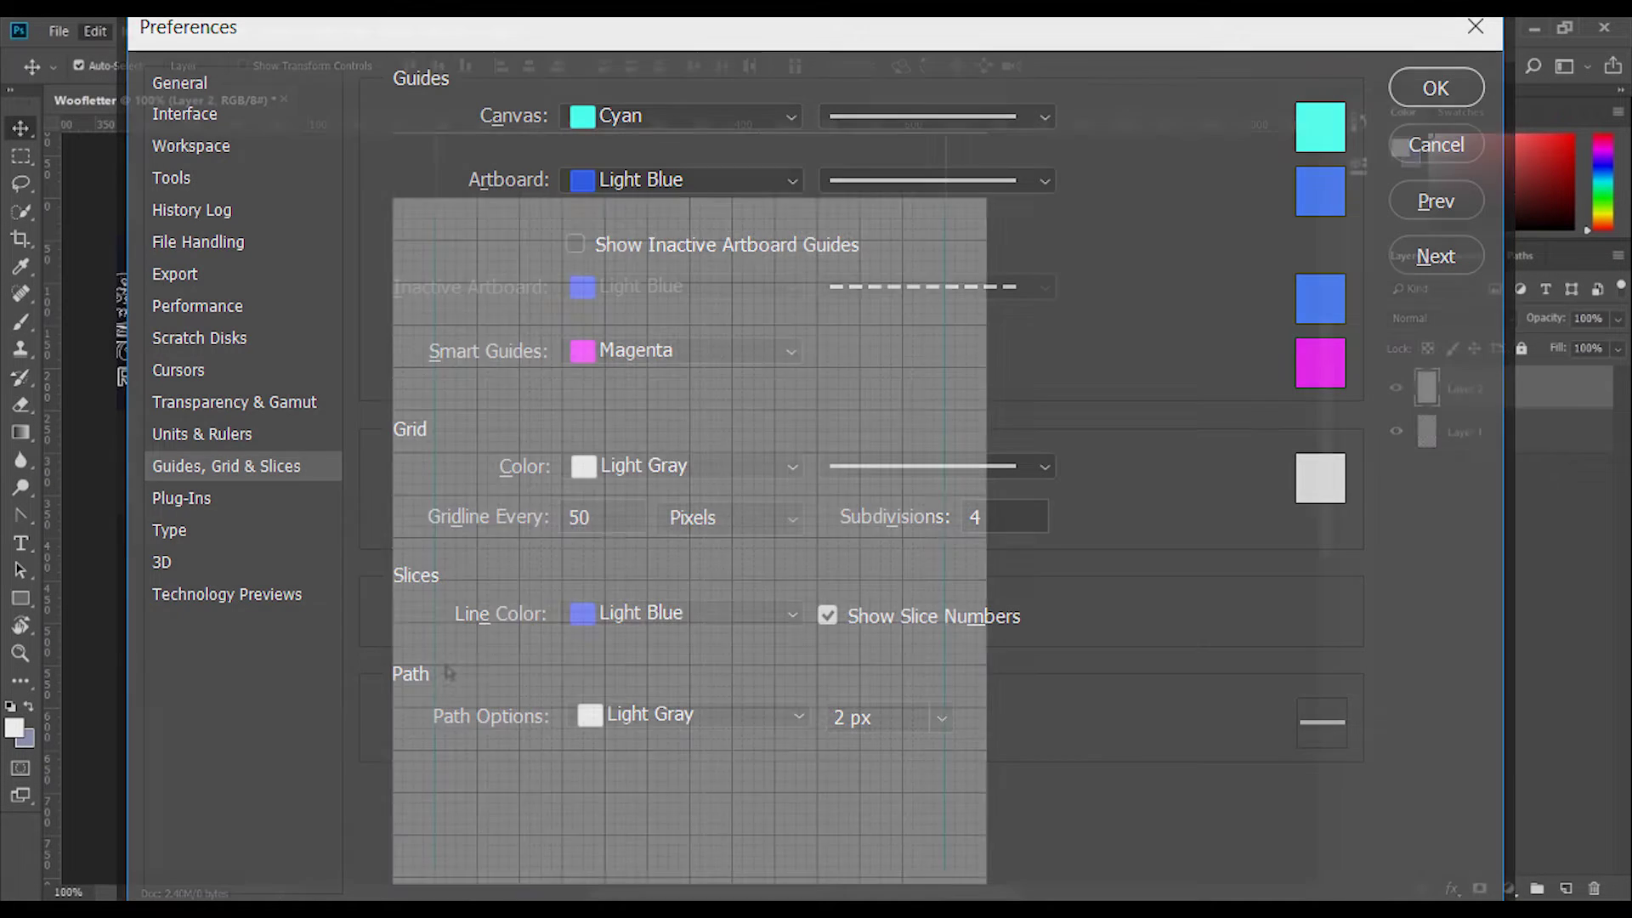
pyautogui.press('i')
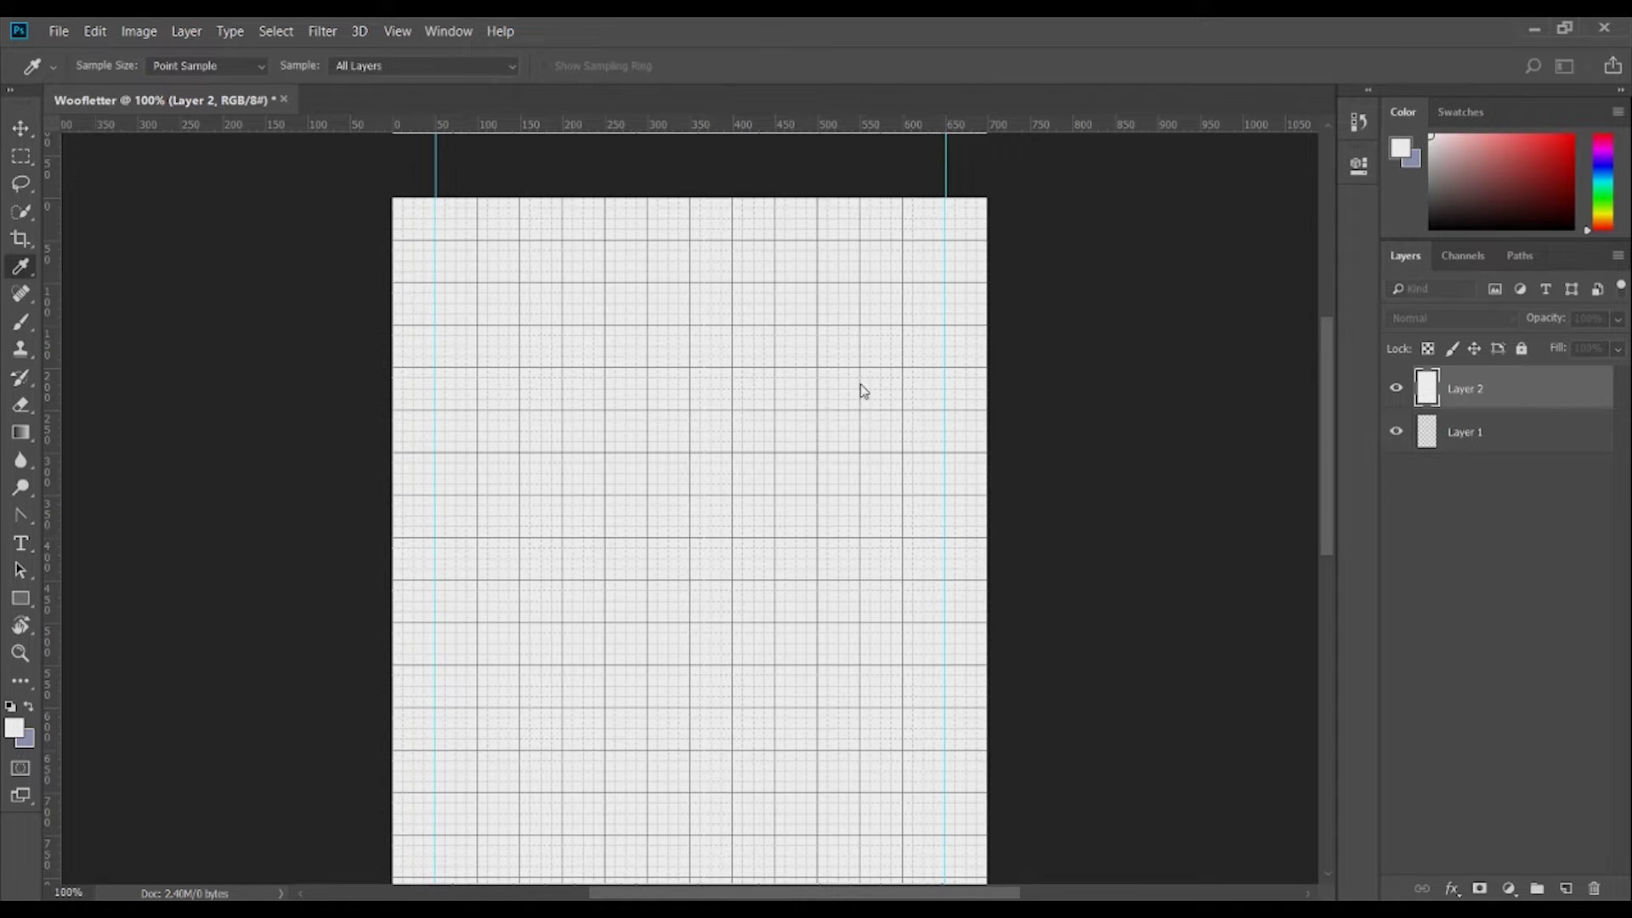
pyautogui.click(854, 424)
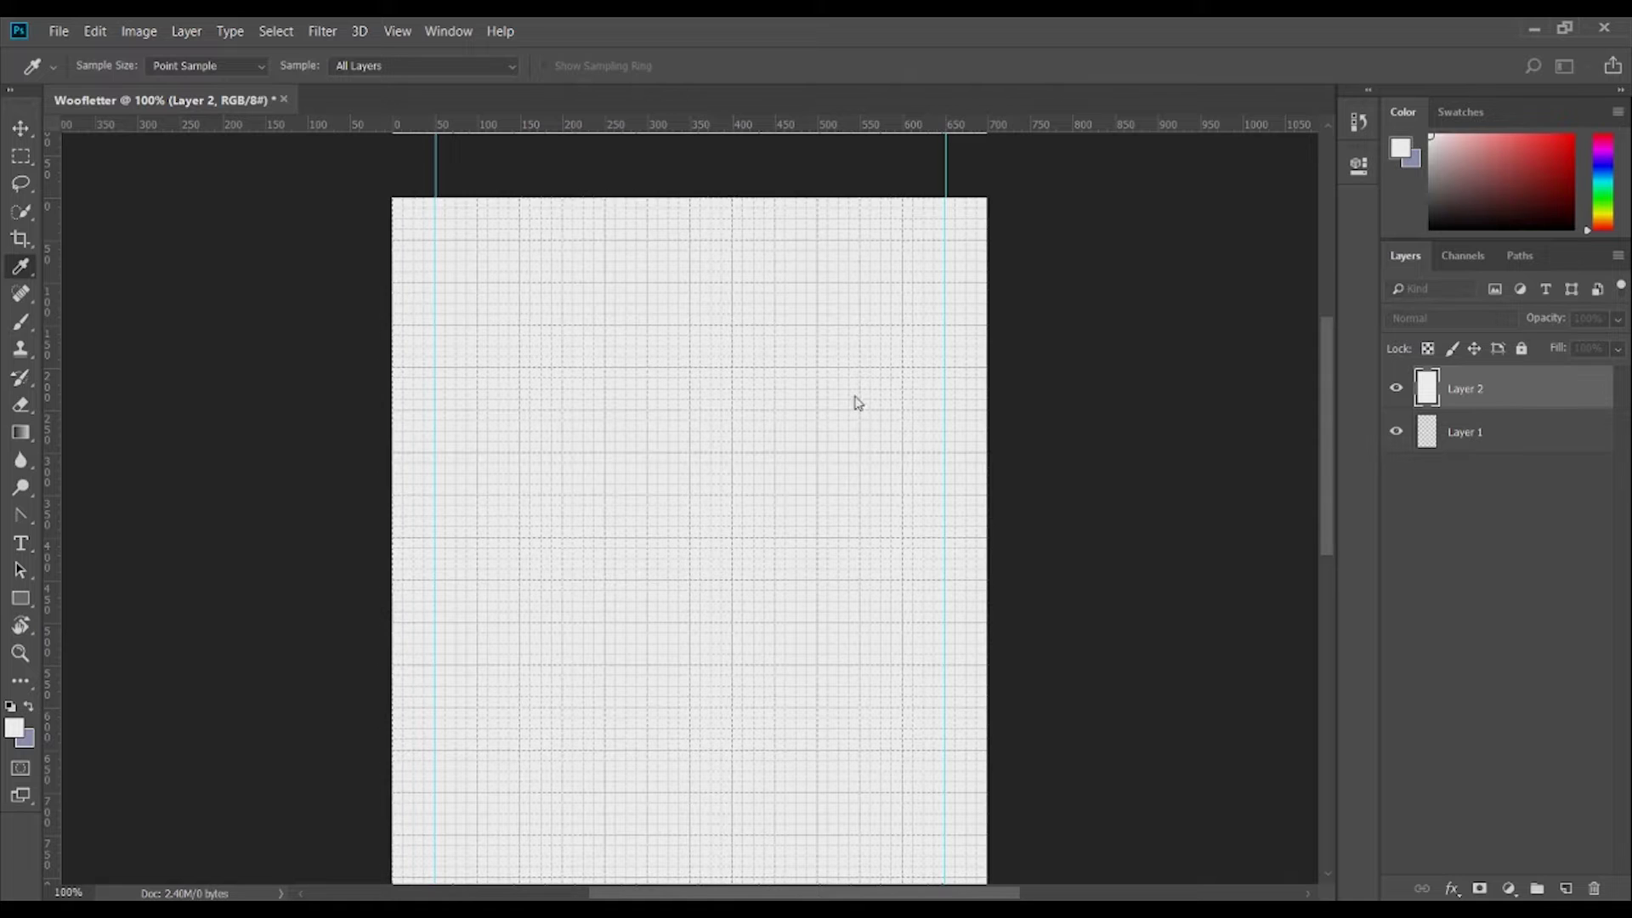
pyautogui.click(871, 439)
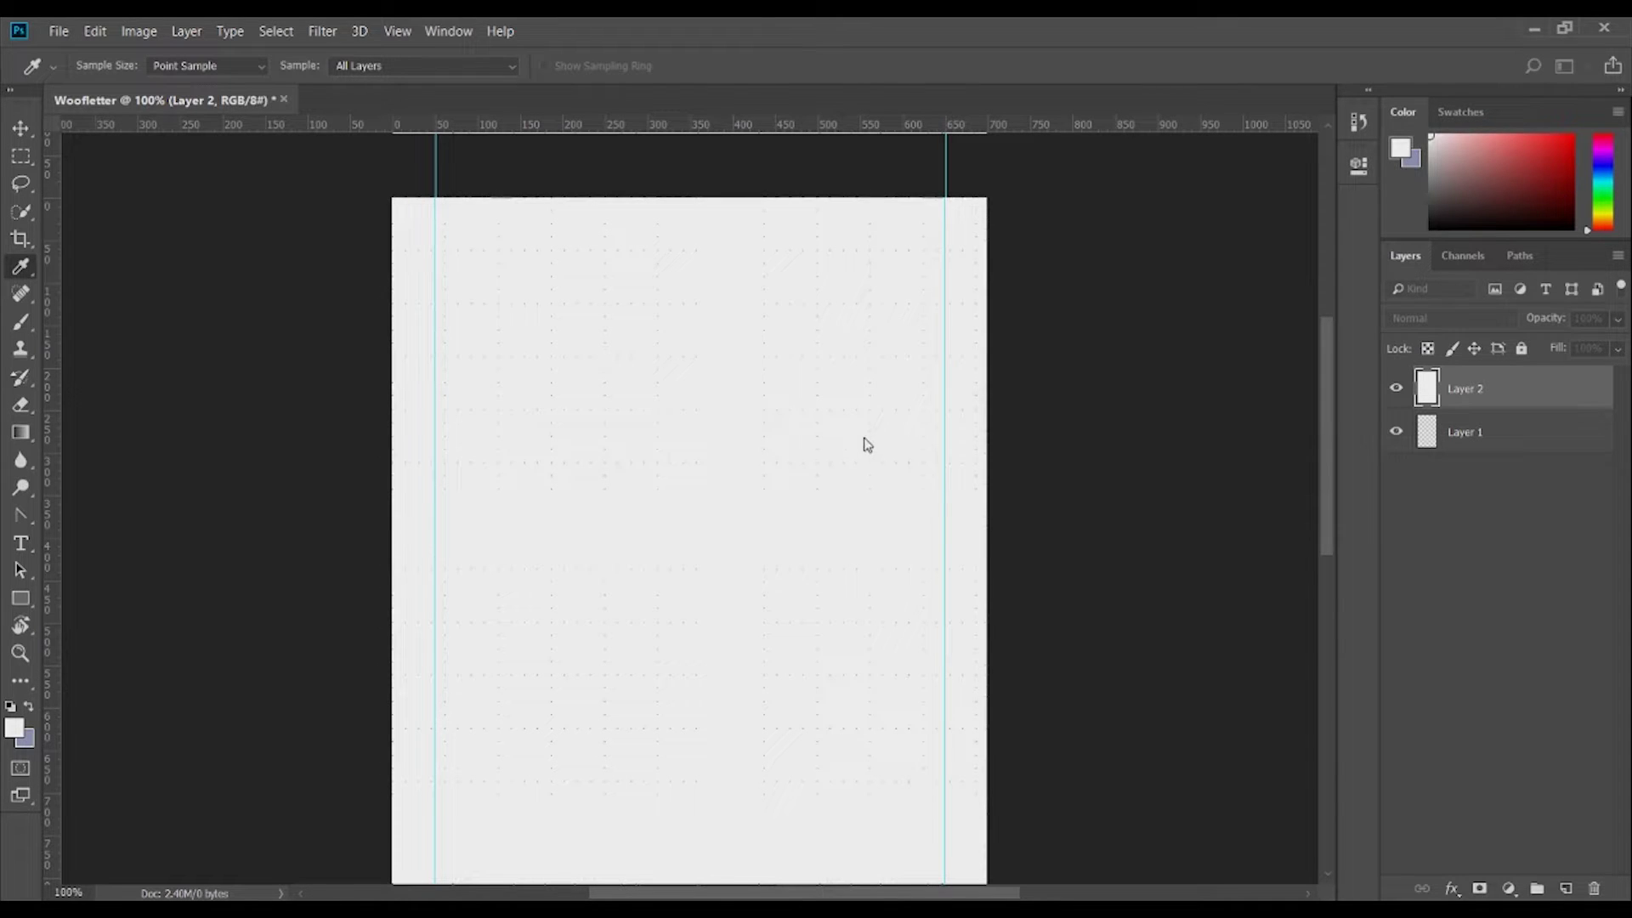
pyautogui.click(864, 422)
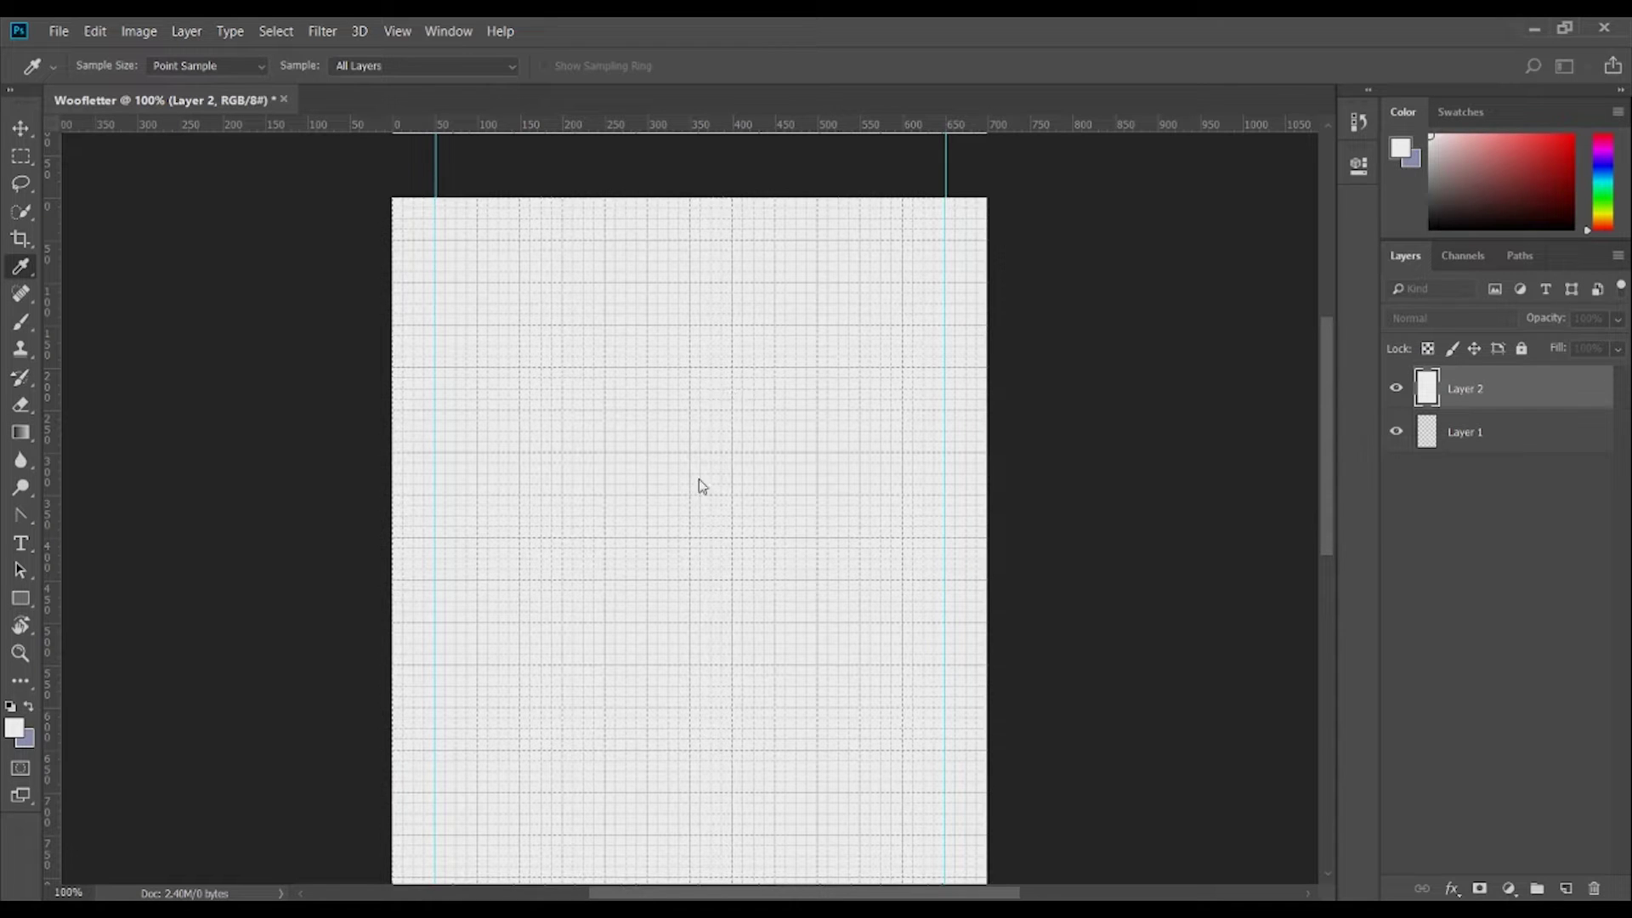
pyautogui.click(696, 583)
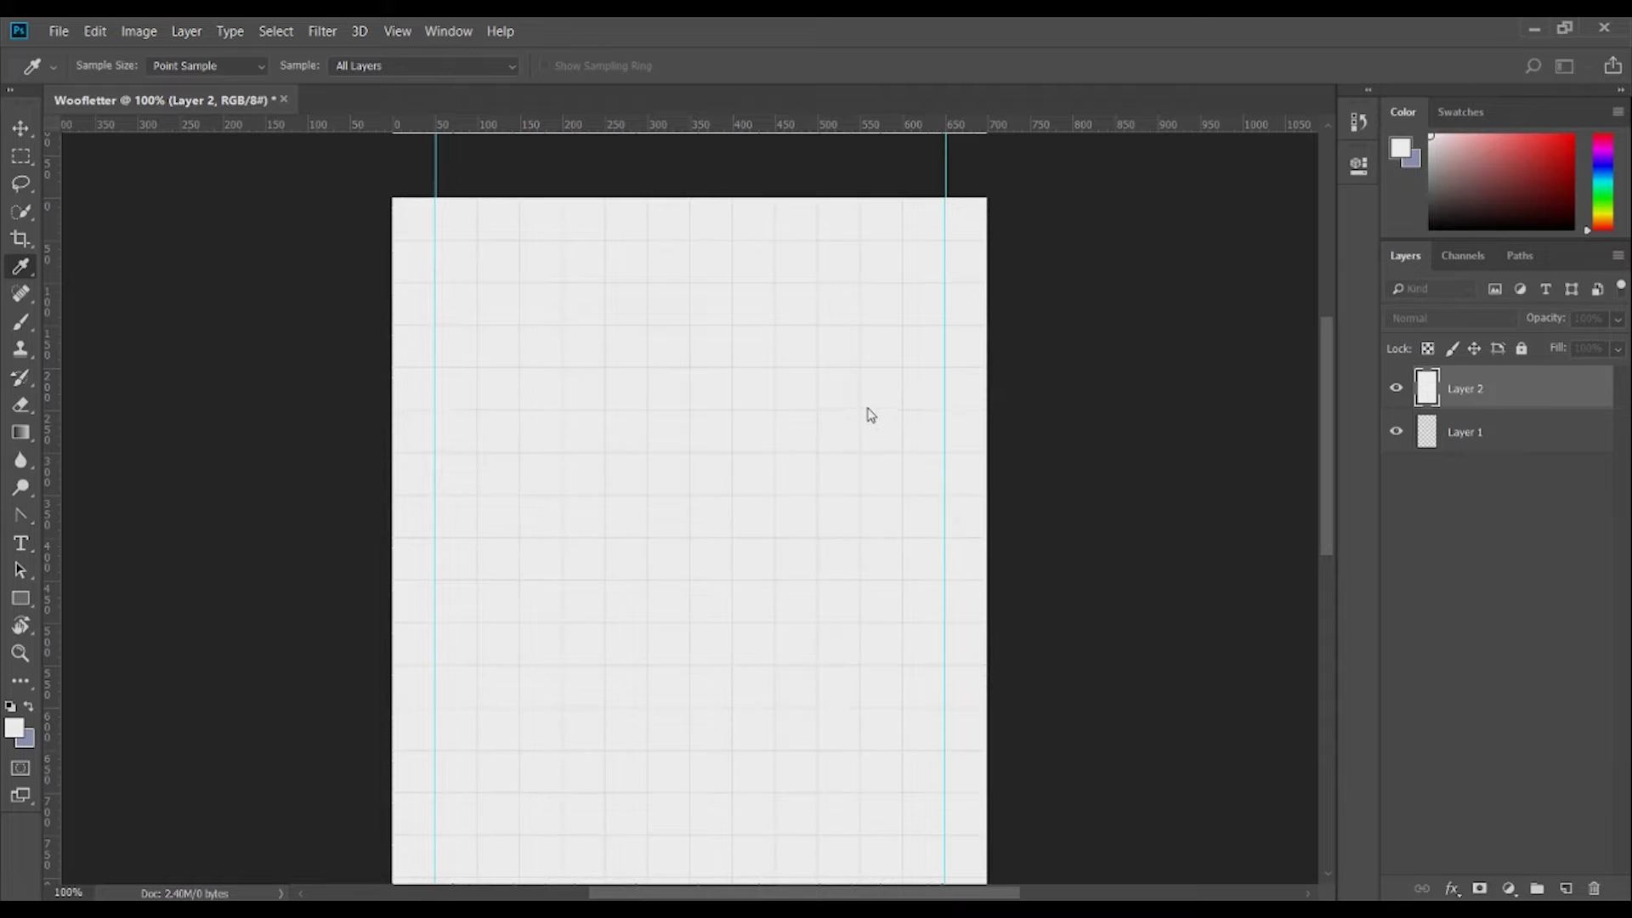
pyautogui.press('v')
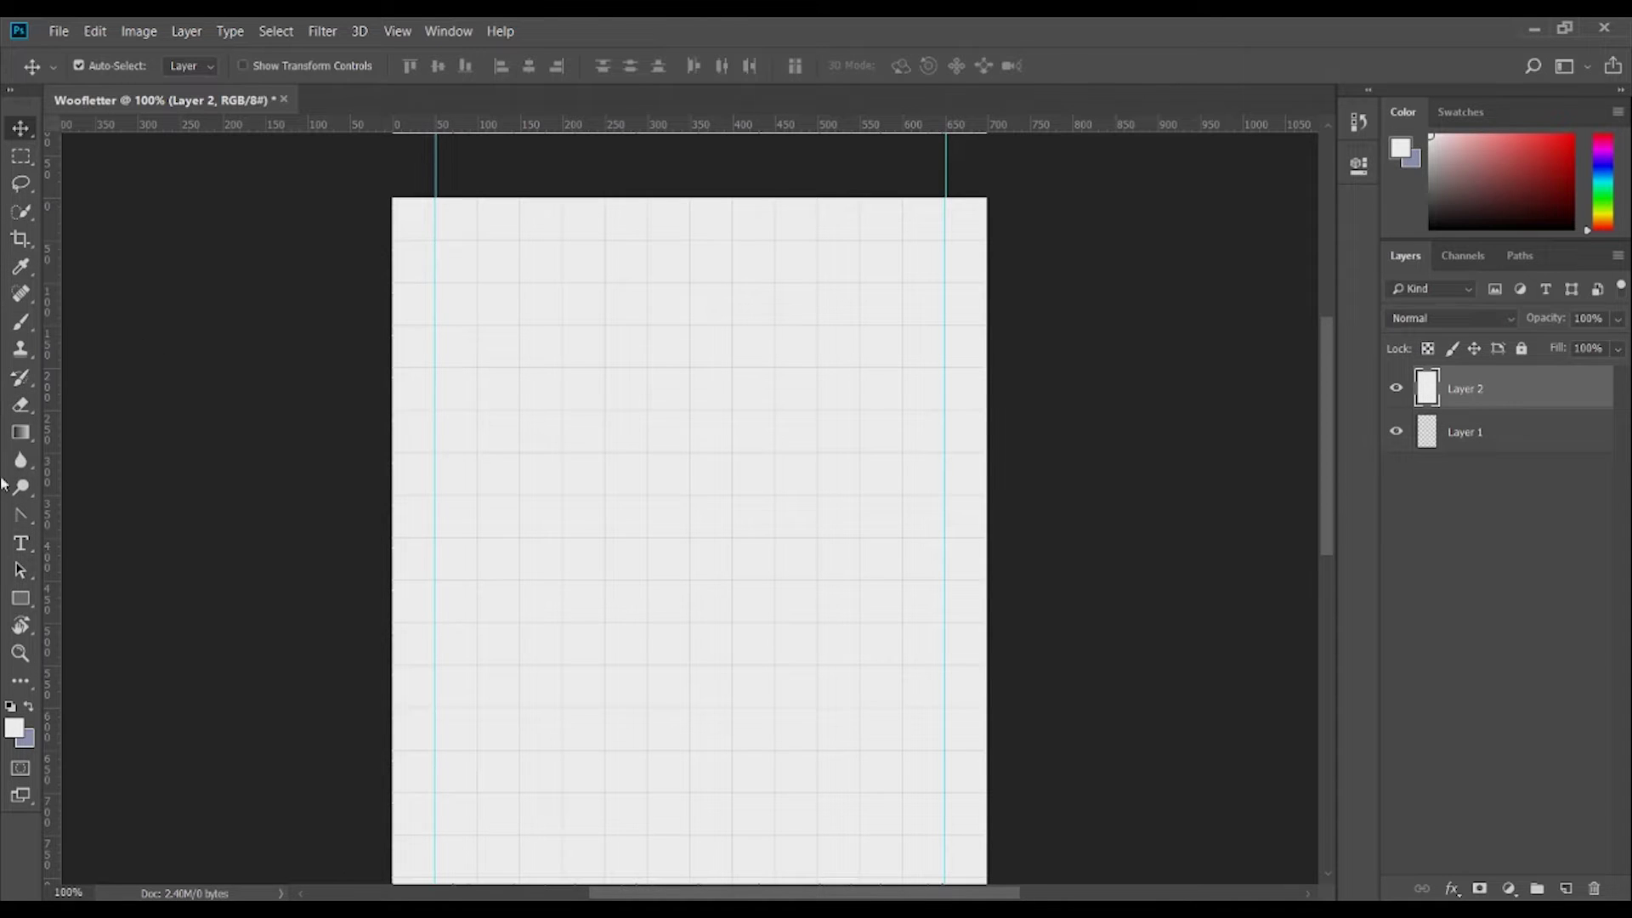
# Add the text line "Weekly news about our shelter!" near the top of the page
pyautogui.click(21, 543)
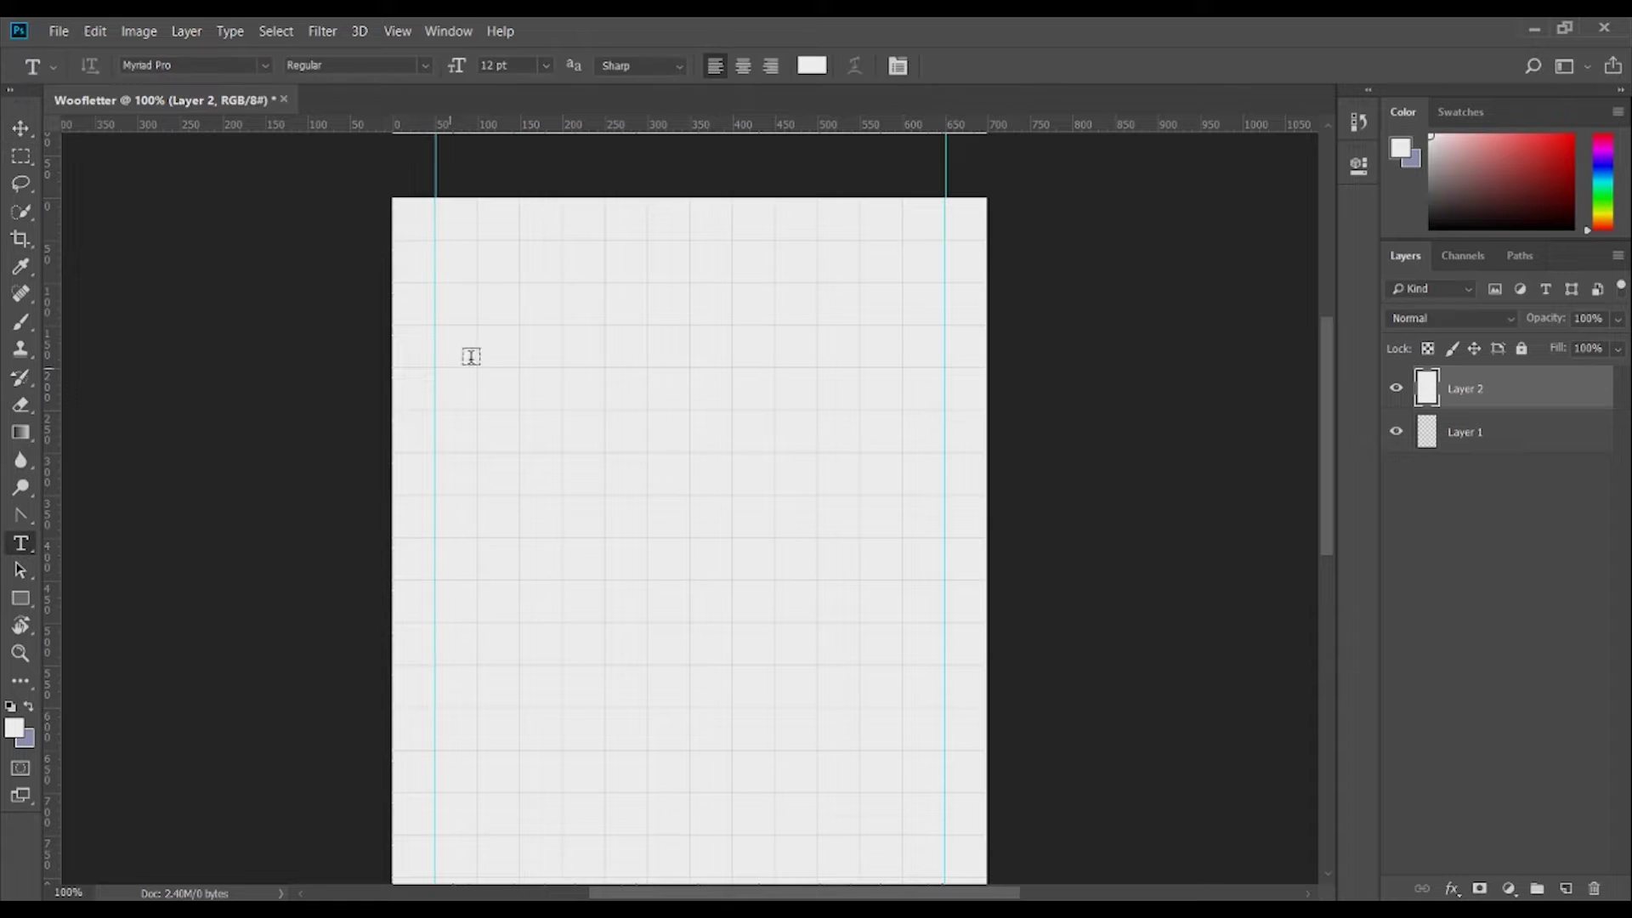
pyautogui.click(610, 227)
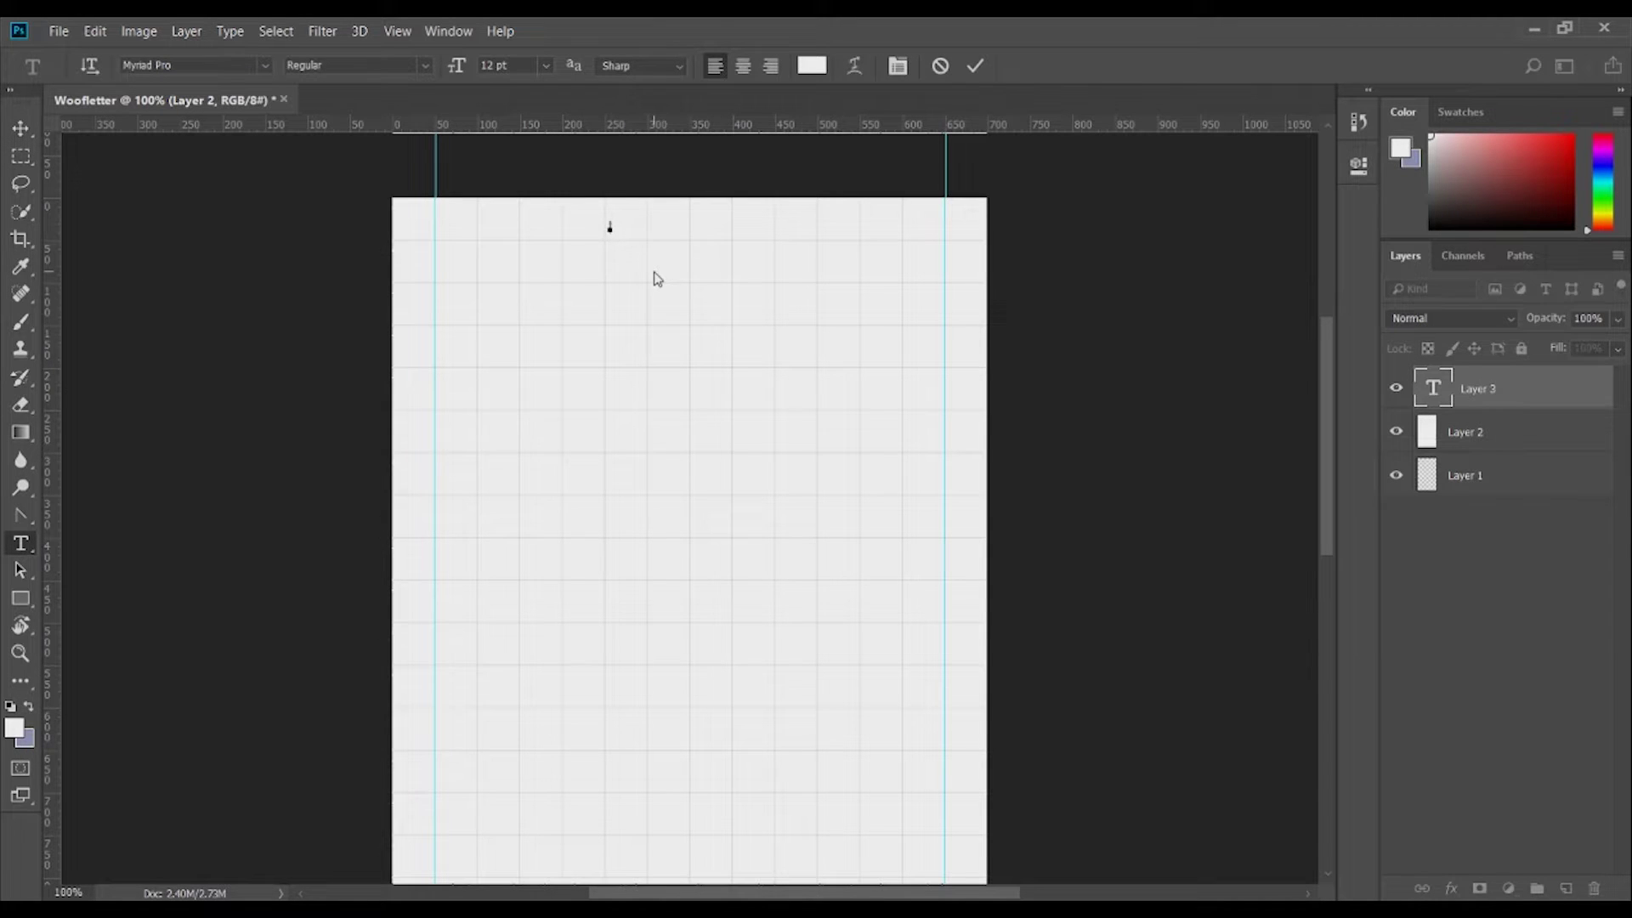
pyautogui.write('Weekly')
pyautogui.write('news about our shelter!')
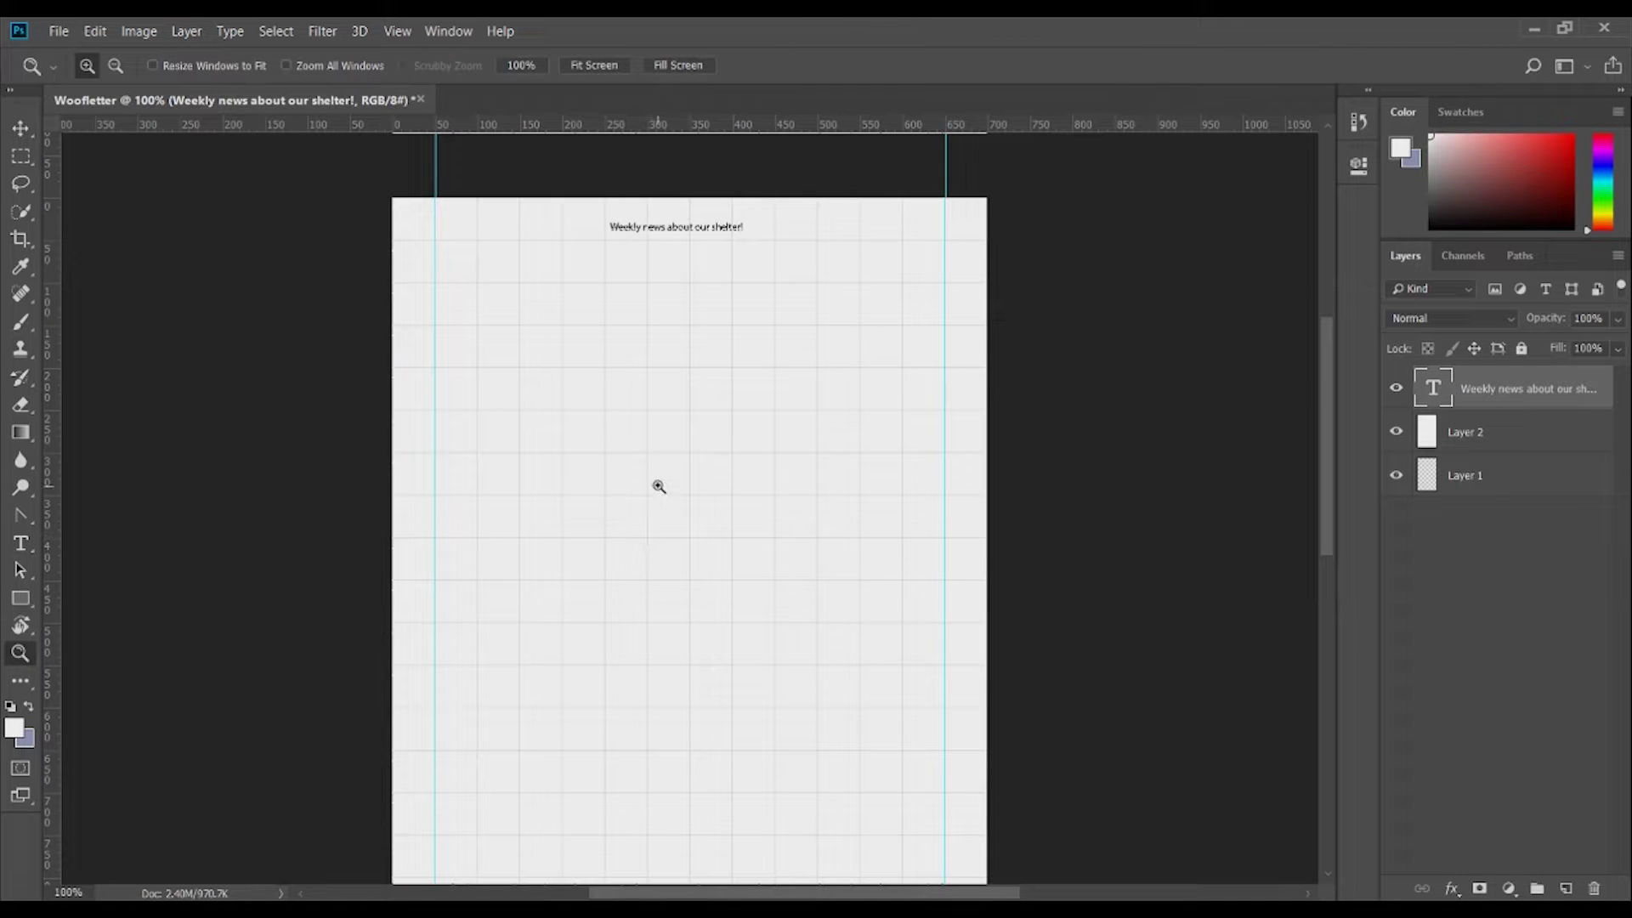
# Set the "Weekly news about our shelter!" header to 16 pt Arial and commit the text
pyautogui.click(21, 544)
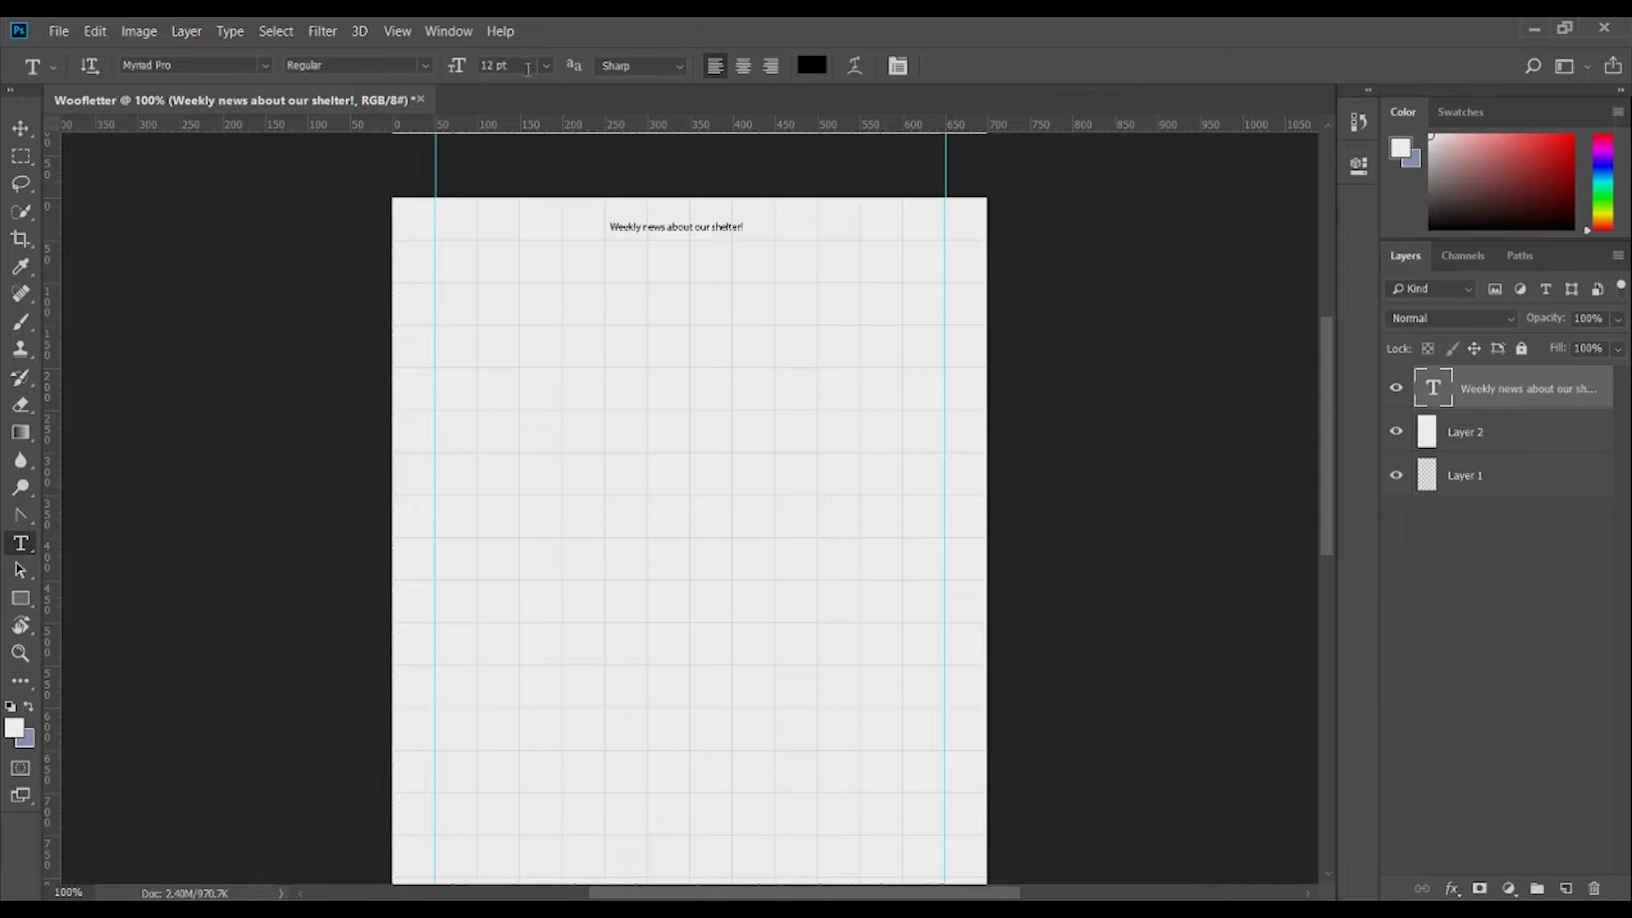
pyautogui.click(545, 69)
pyautogui.click(515, 229)
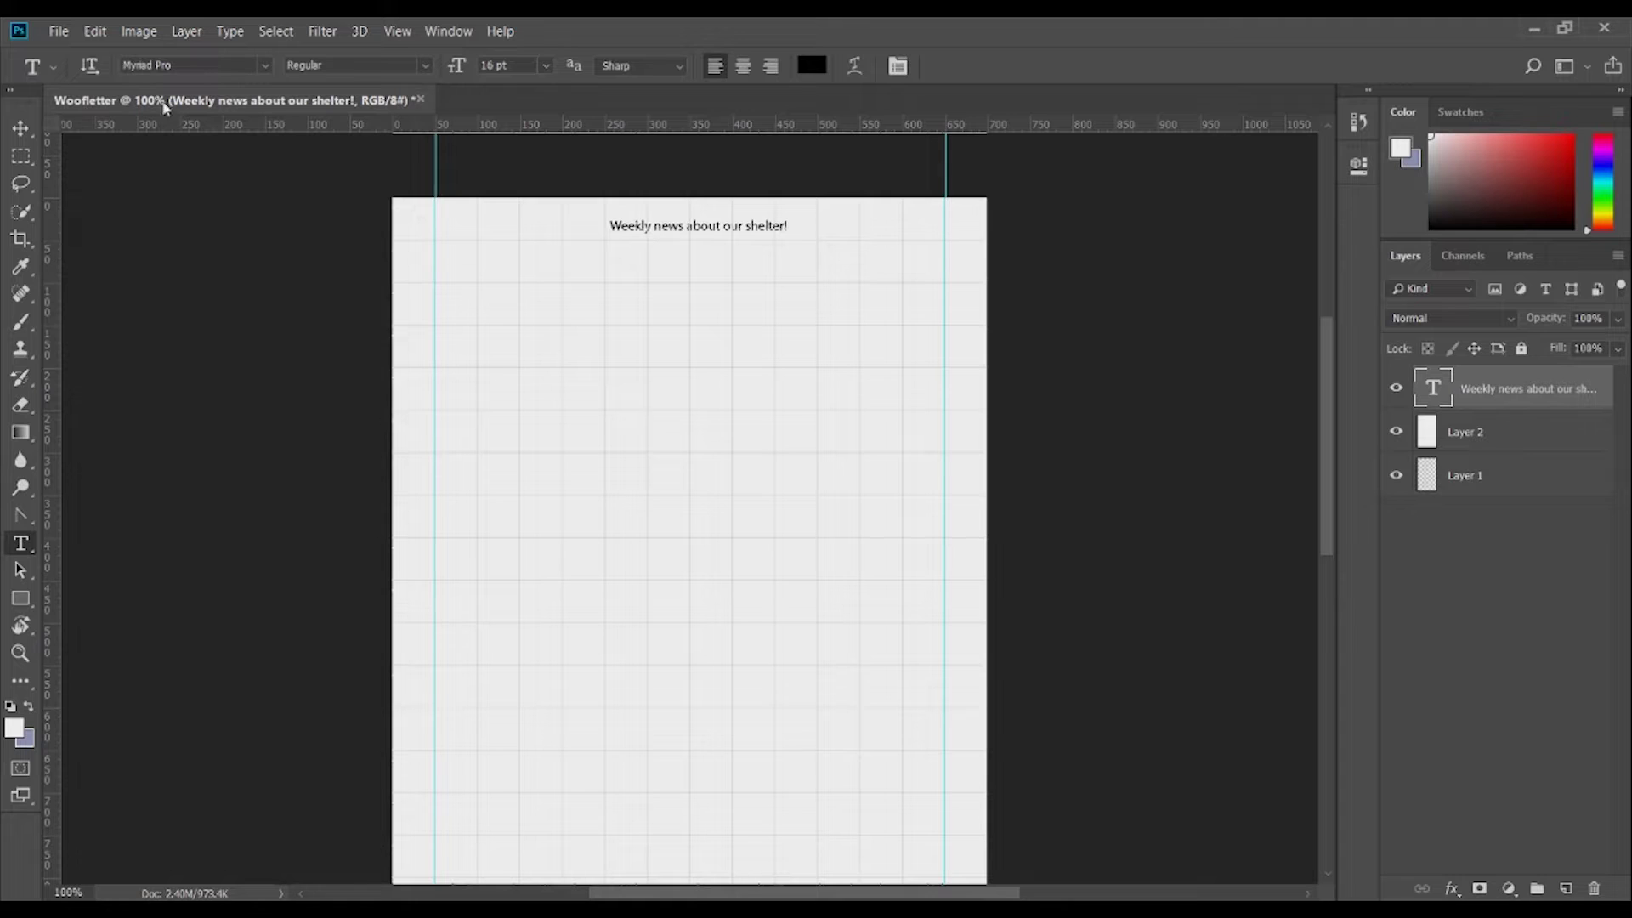
pyautogui.click(201, 65)
pyautogui.write('arial')
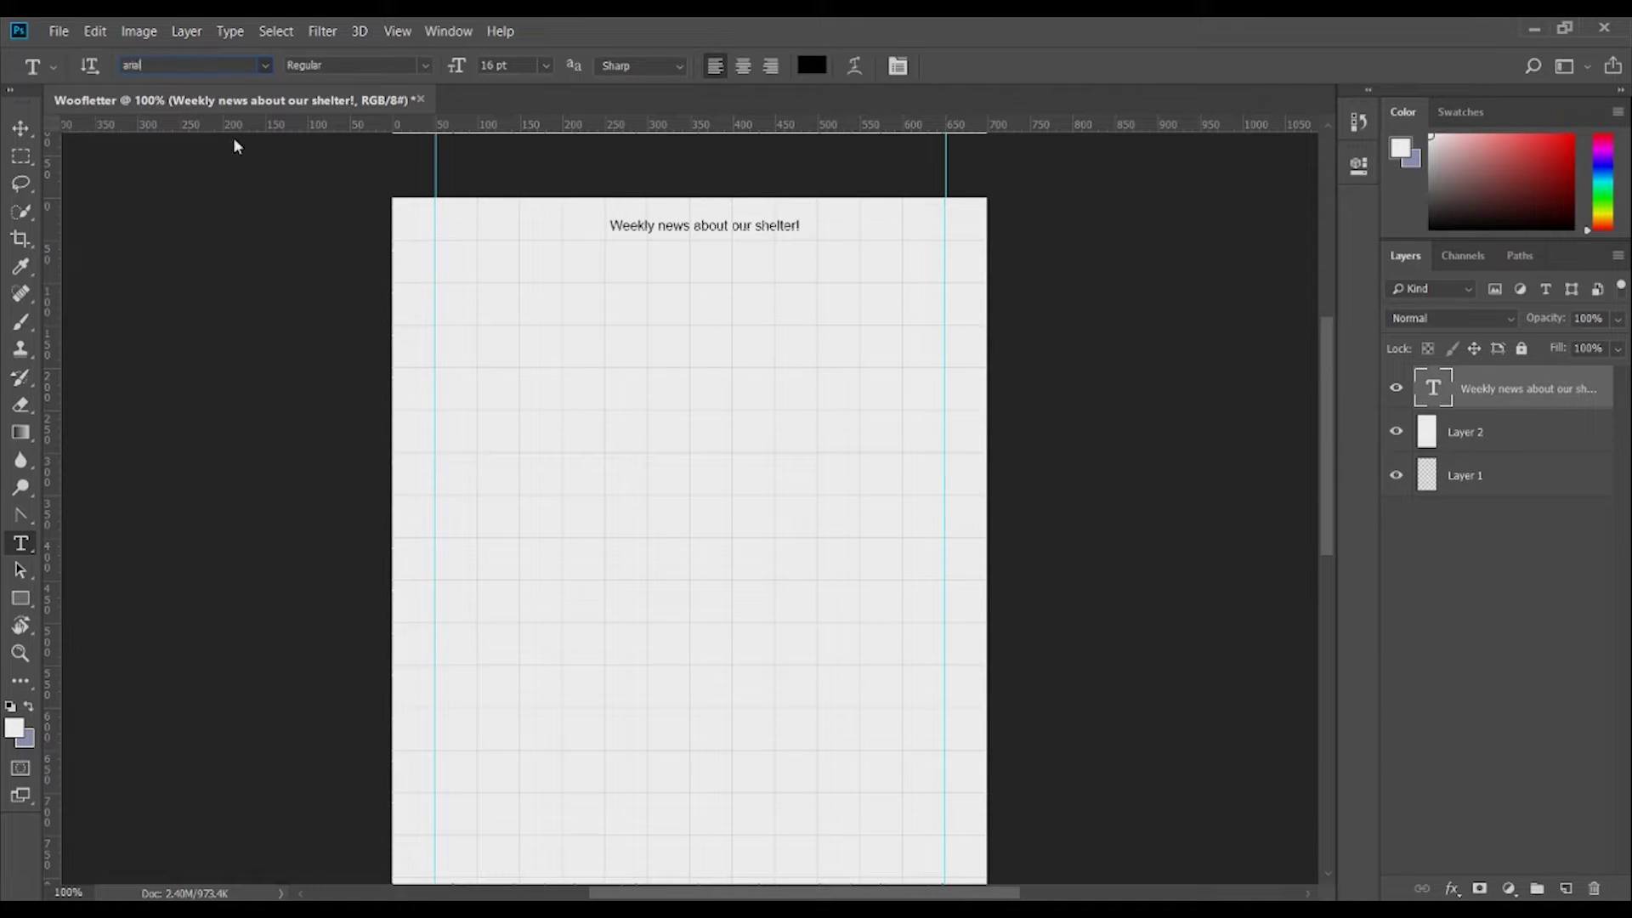
pyautogui.press('Return')
pyautogui.click(643, 225)
pyautogui.hotkey('ctrl', 'a')
pyautogui.press('ctrl')
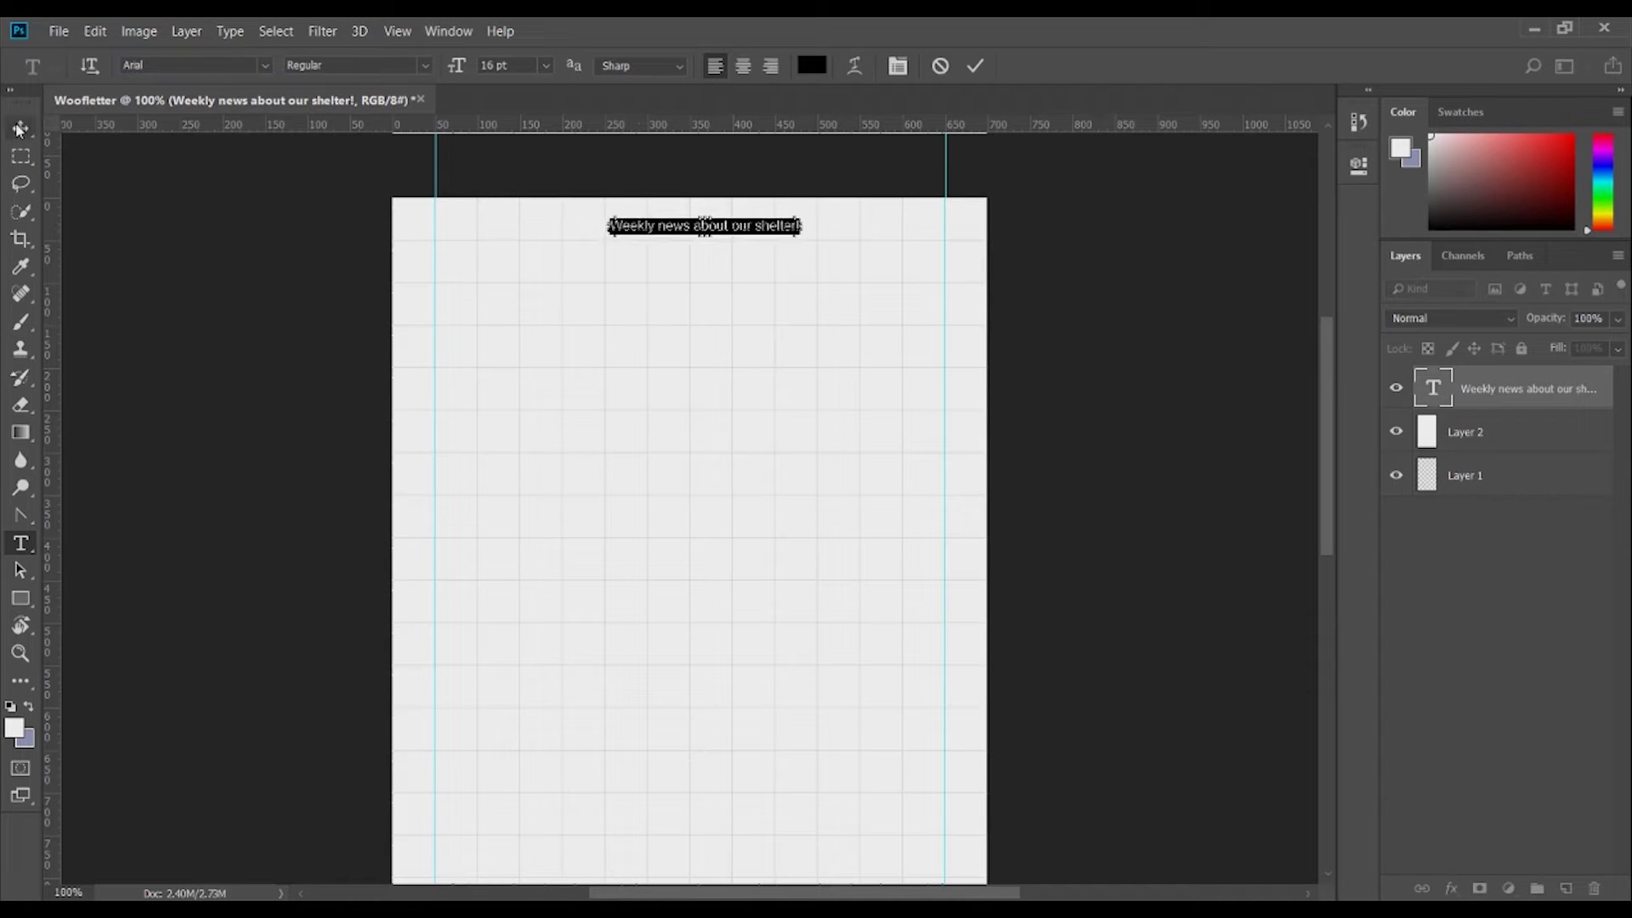
pyautogui.hotkey('ctrl', 'Return')
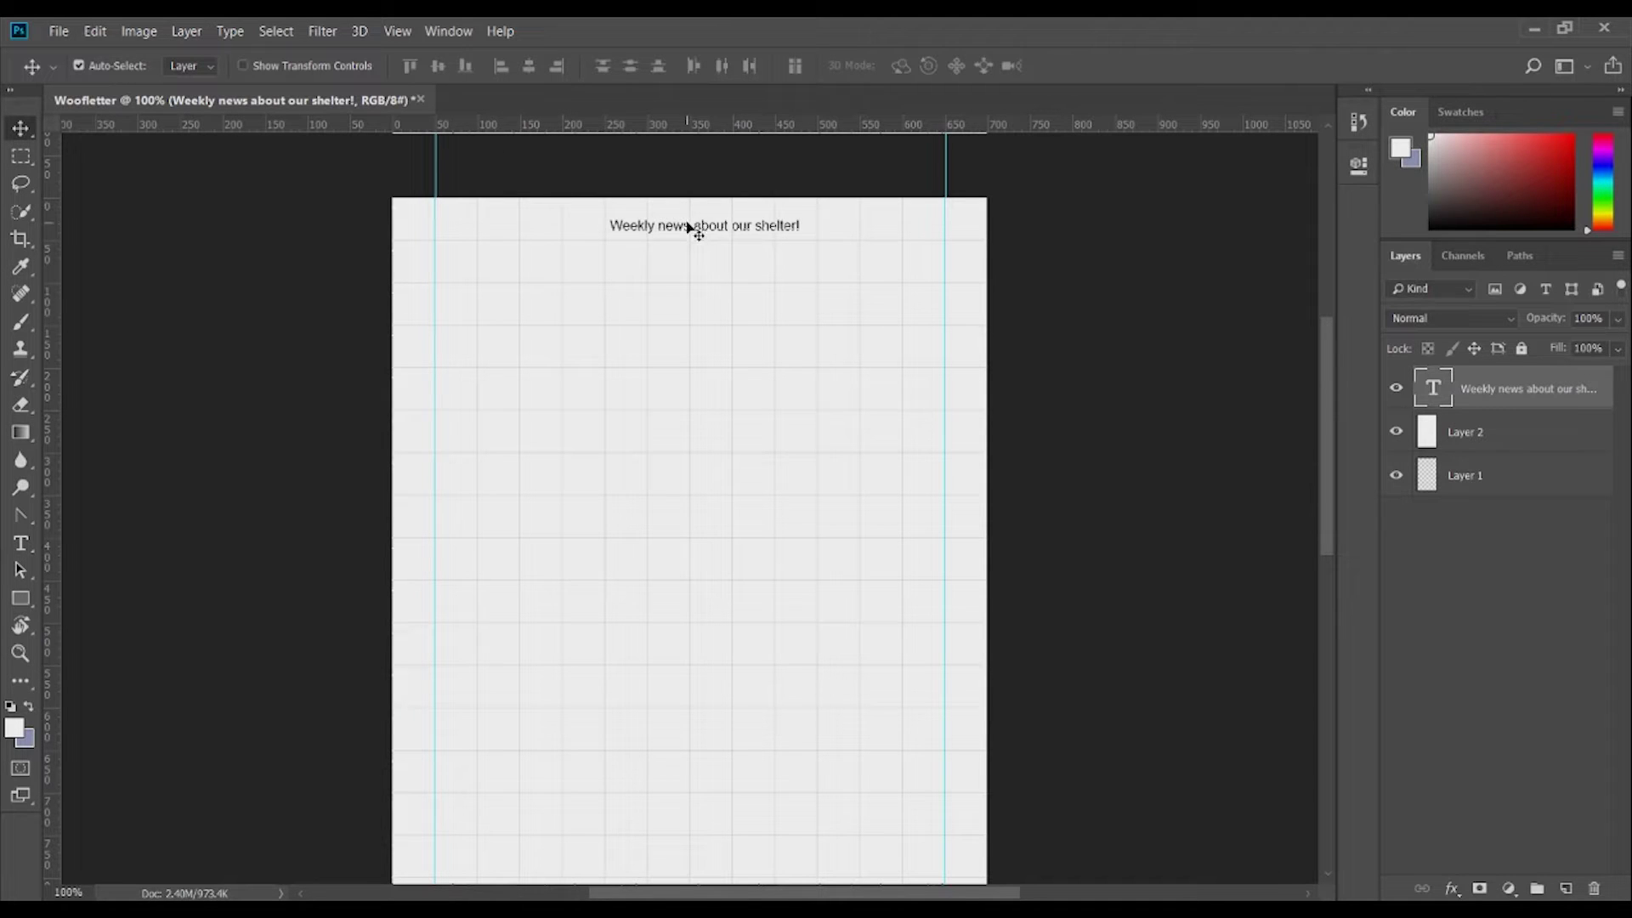
# Move the header line slightly down and centre it horizontally on the canvas
pyautogui.moveTo(689, 227); pyautogui.dragTo(674, 241)
pyautogui.hotkey('ctrl', 'a')
pyautogui.hotkey('ctrl', 'd')
# Add a new text layer reading "Dog logo" below the header line
pyautogui.press('t')
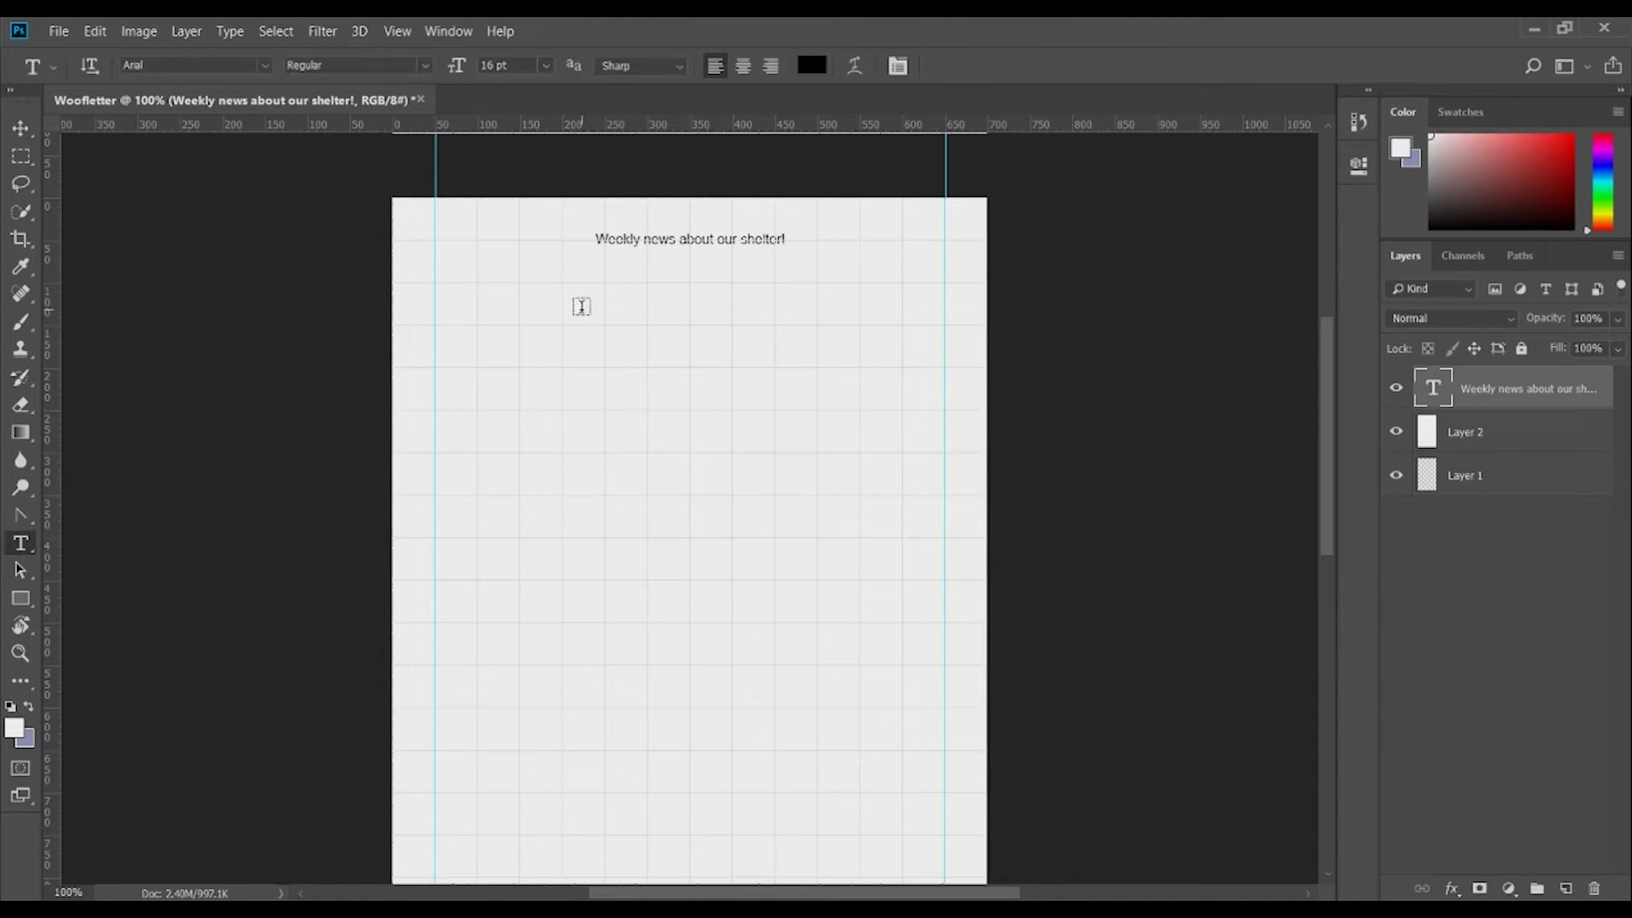
pyautogui.click(628, 329)
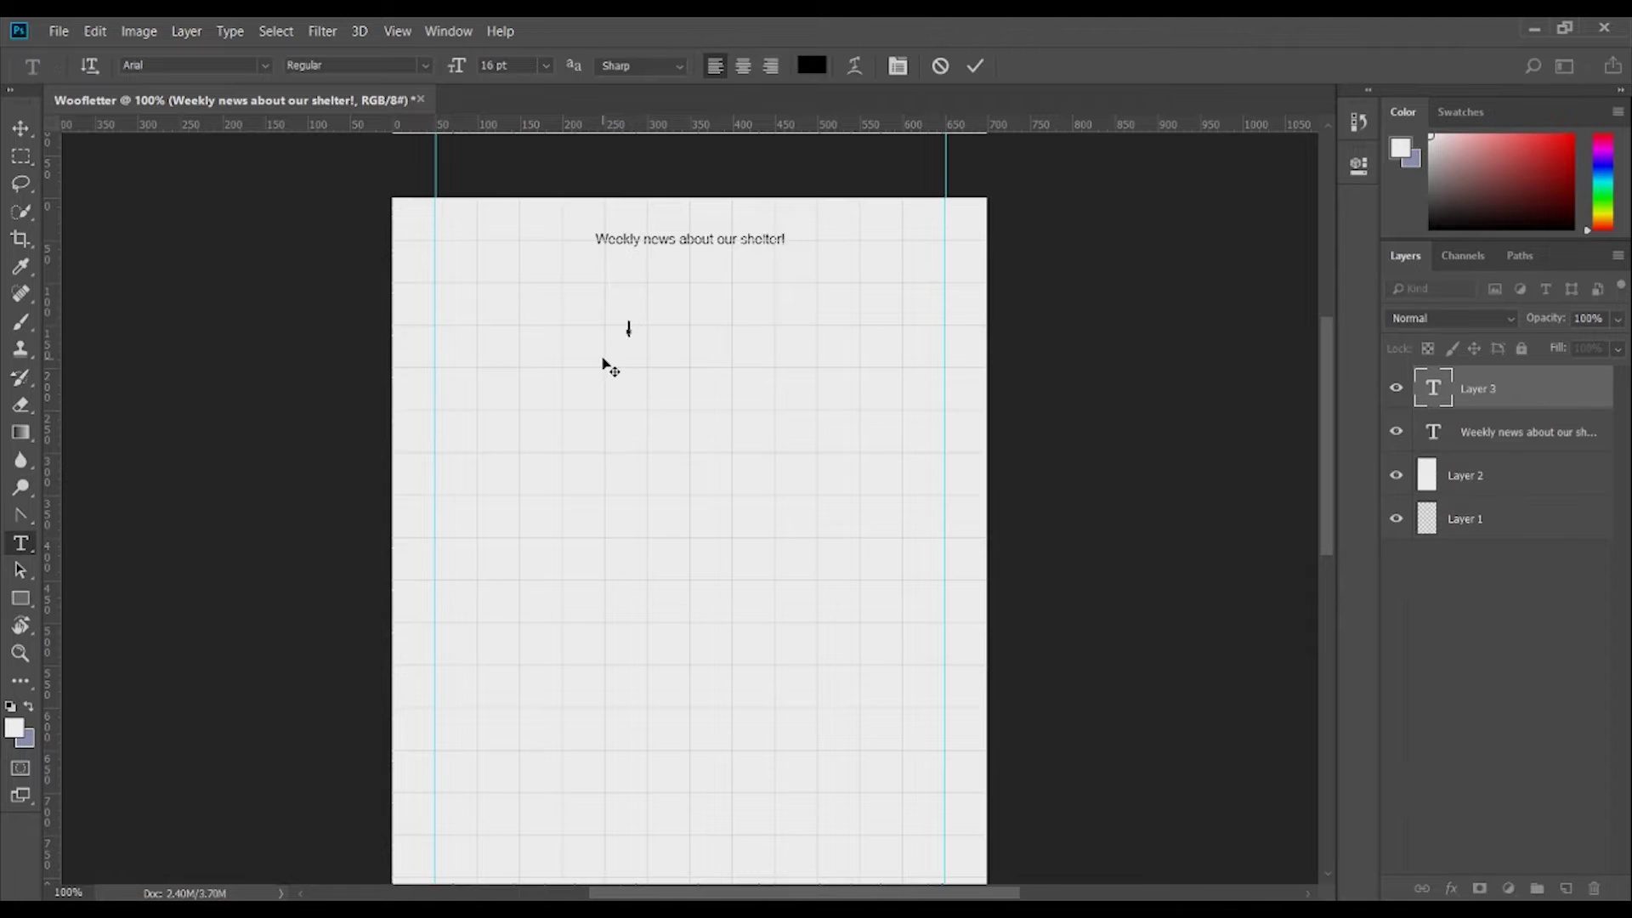
pyautogui.write('Dear sup')
pyautogui.click(20, 127)
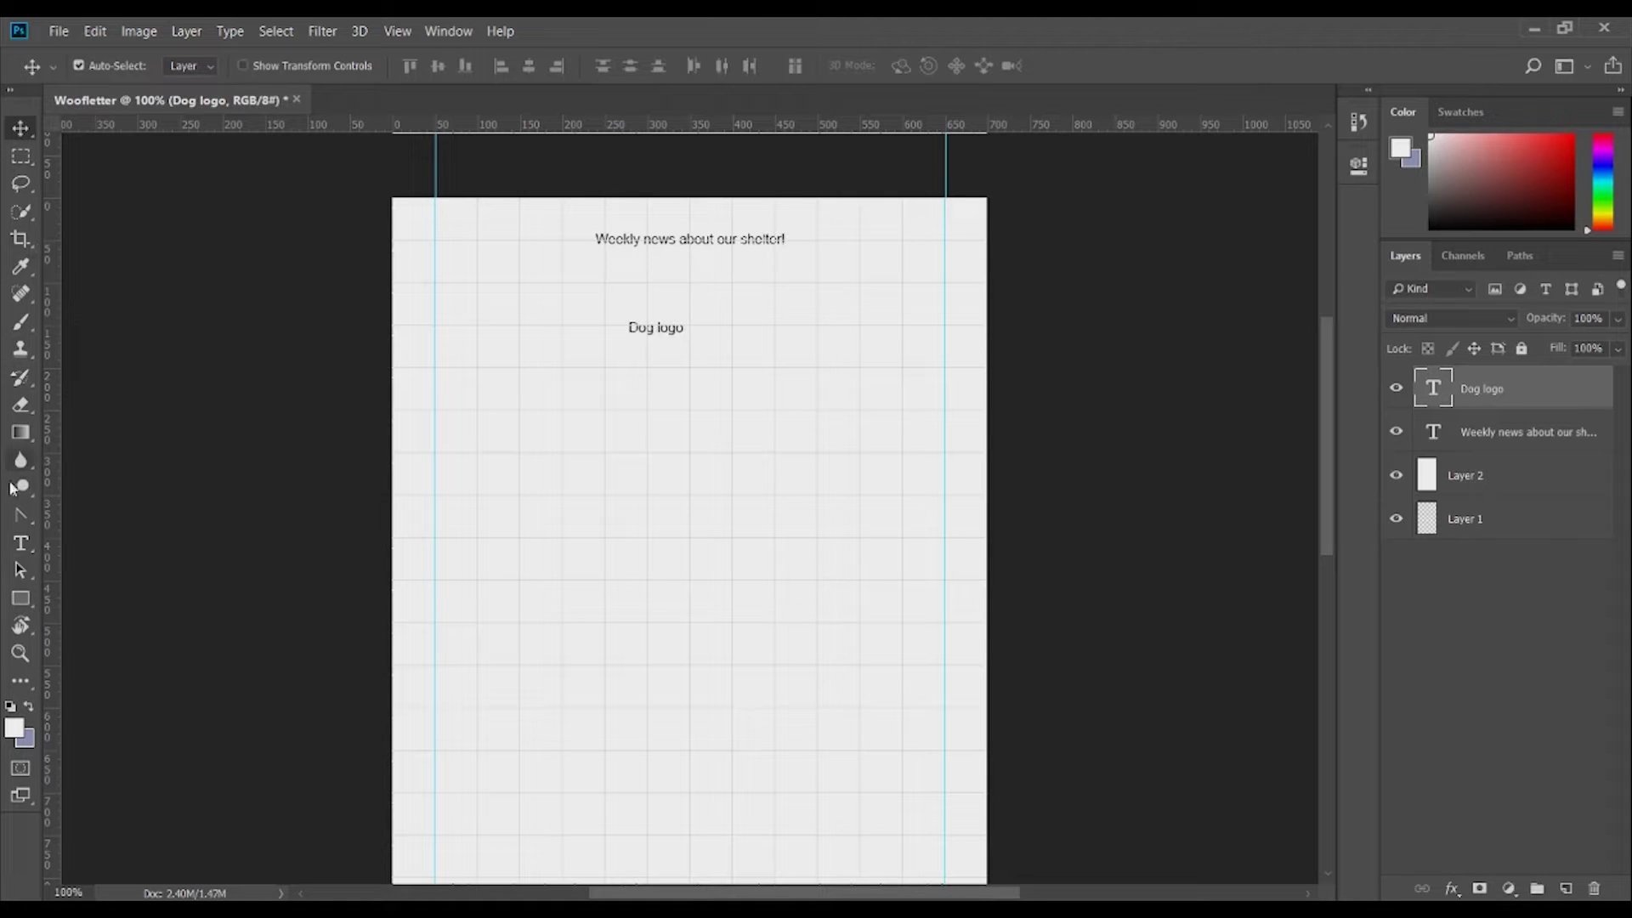
# Change the logo text's font to Font Awesome 5 Free
pyautogui.click(20, 543)
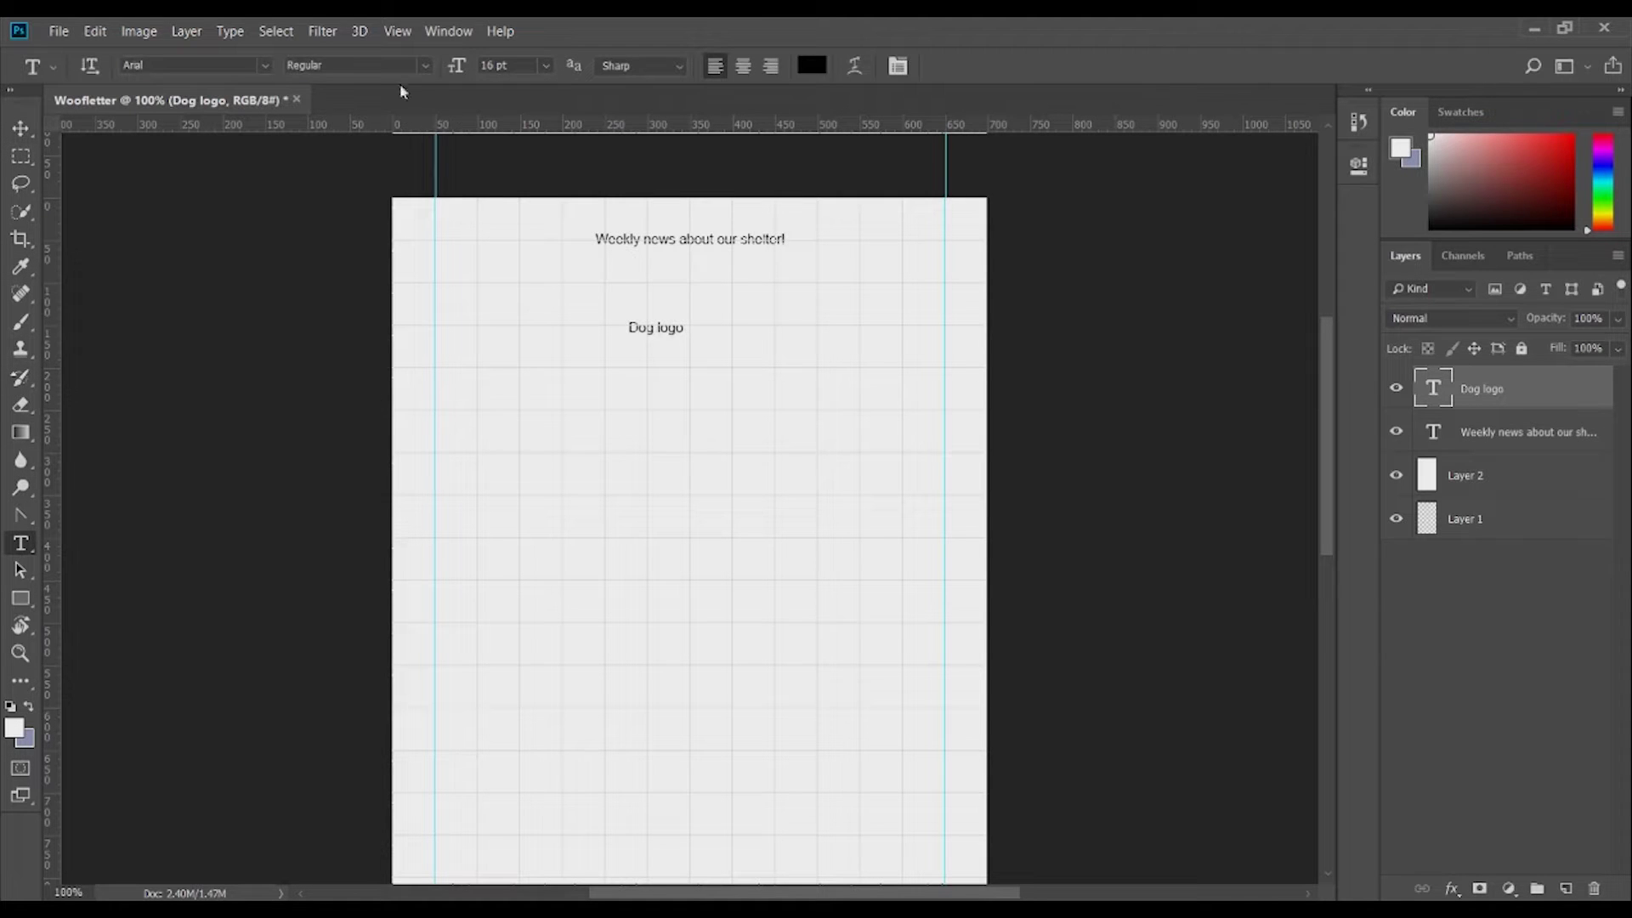
pyautogui.click(255, 68)
pyautogui.write('font')
pyautogui.press('Return')
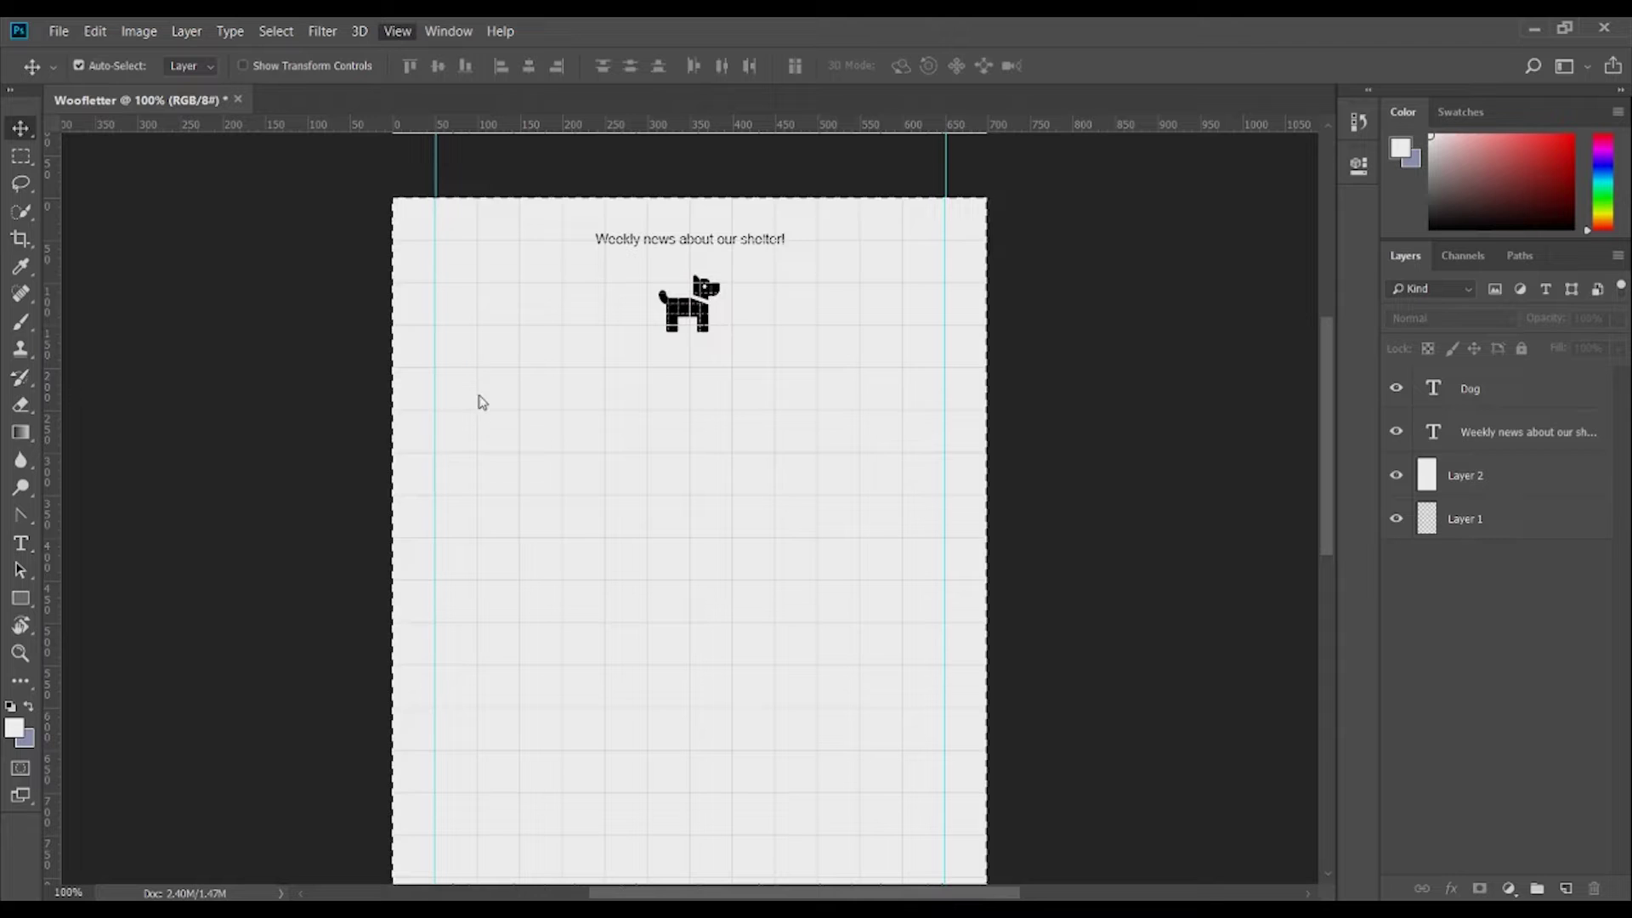
pyautogui.hotkey('ctrl', 'h')
pyautogui.hotkey('ctrl', 'h')
pyautogui.hotkey('ctrl', 'h')
pyautogui.hotkey('ctrl', 'h')
# Add the text "Woof!" at the dog icon's feet and select all of it
pyautogui.click(20, 543)
pyautogui.click(660, 364)
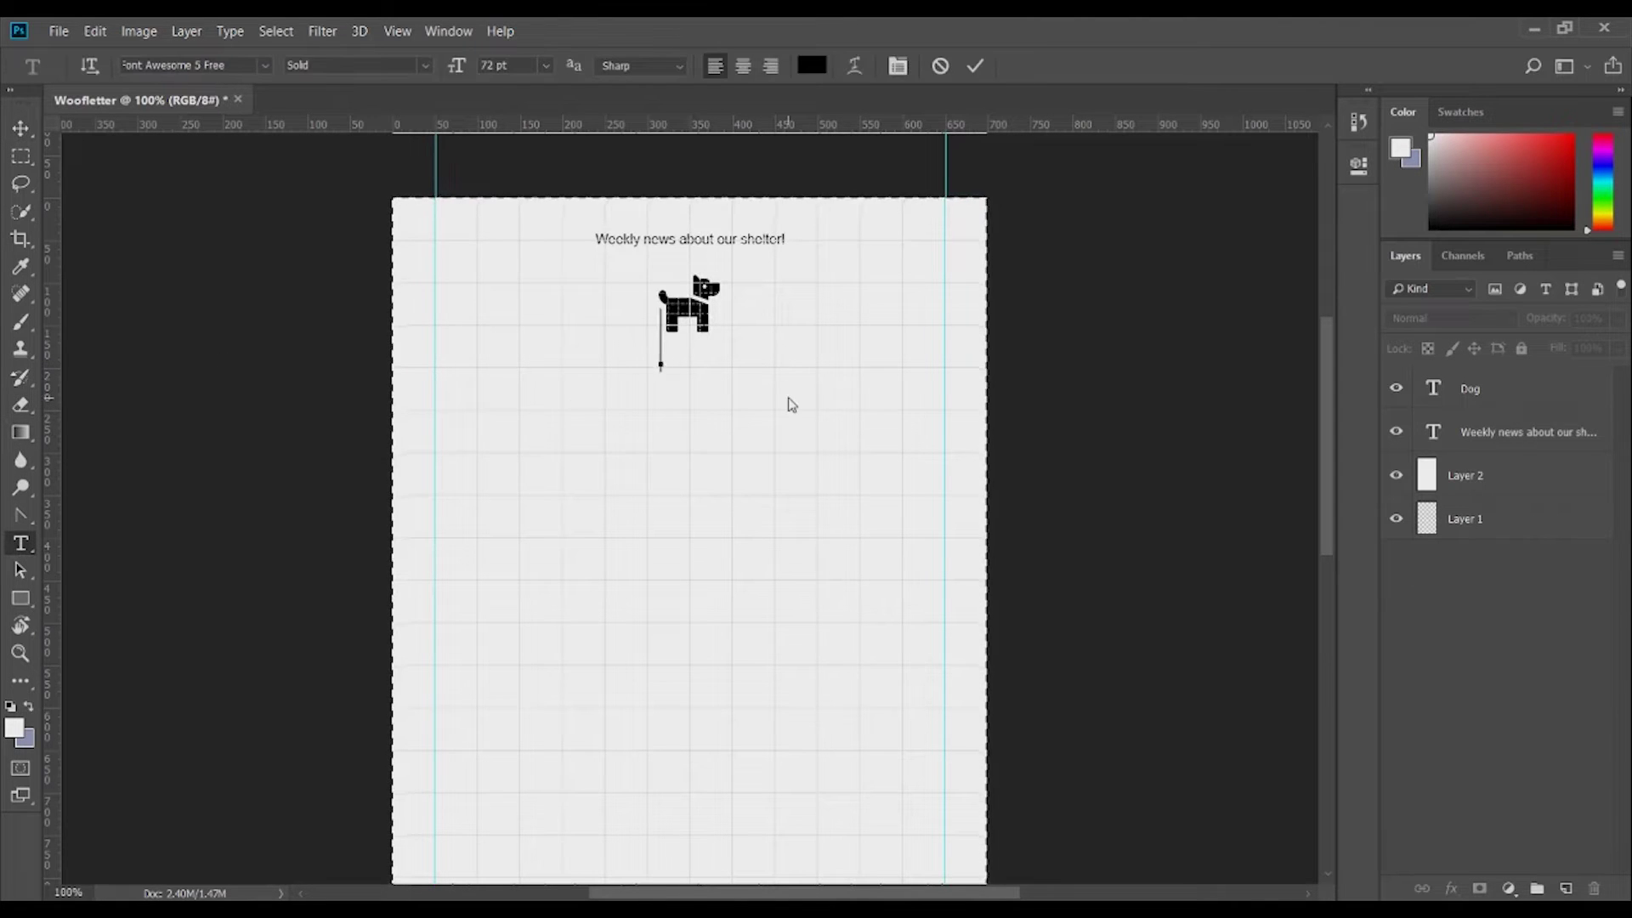
pyautogui.write('Woof!')
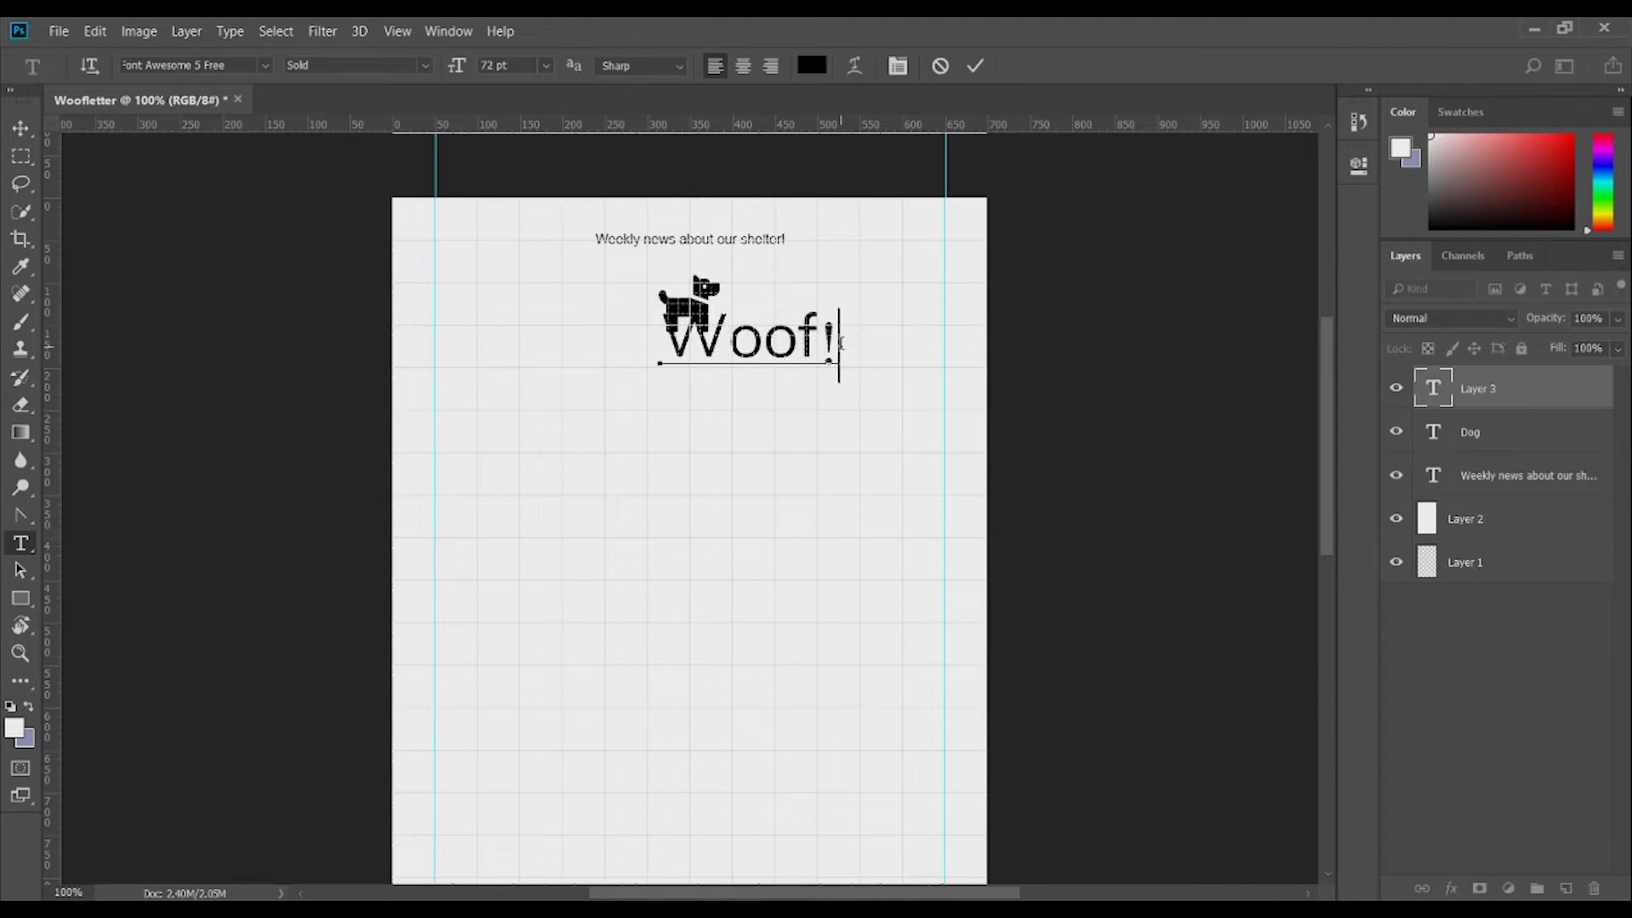
pyautogui.hotkey('ctrl', 'a')
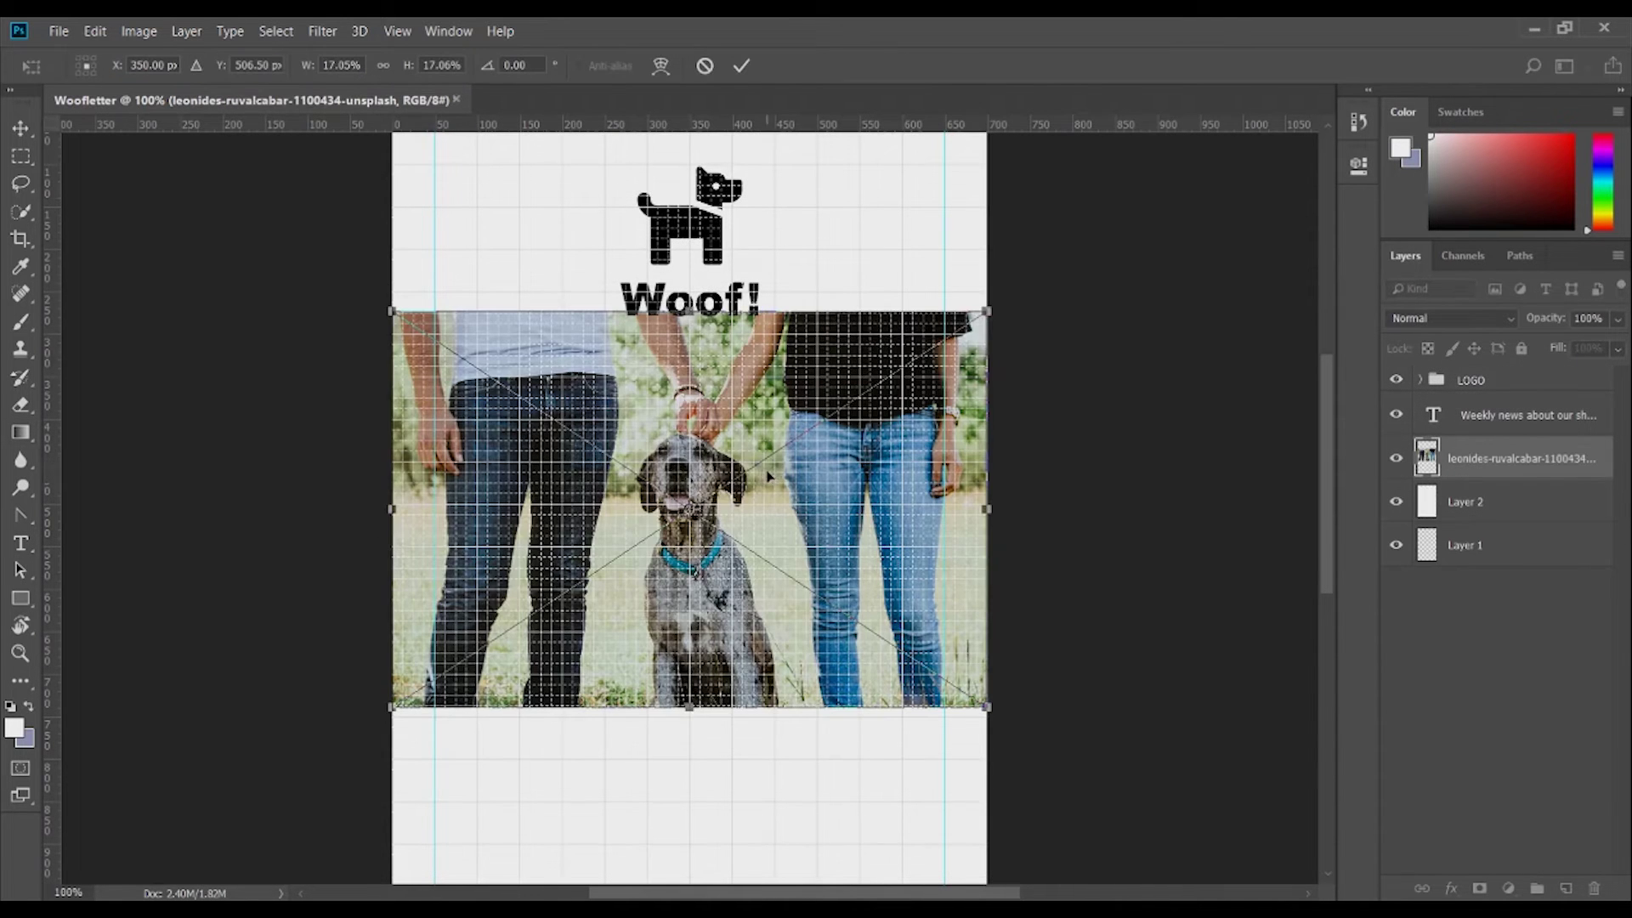
# Move the placed dog photo down to Y 562.50 px beneath the logo and give it a layer mask
pyautogui.moveTo(767, 476); pyautogui.dragTo(776, 521)
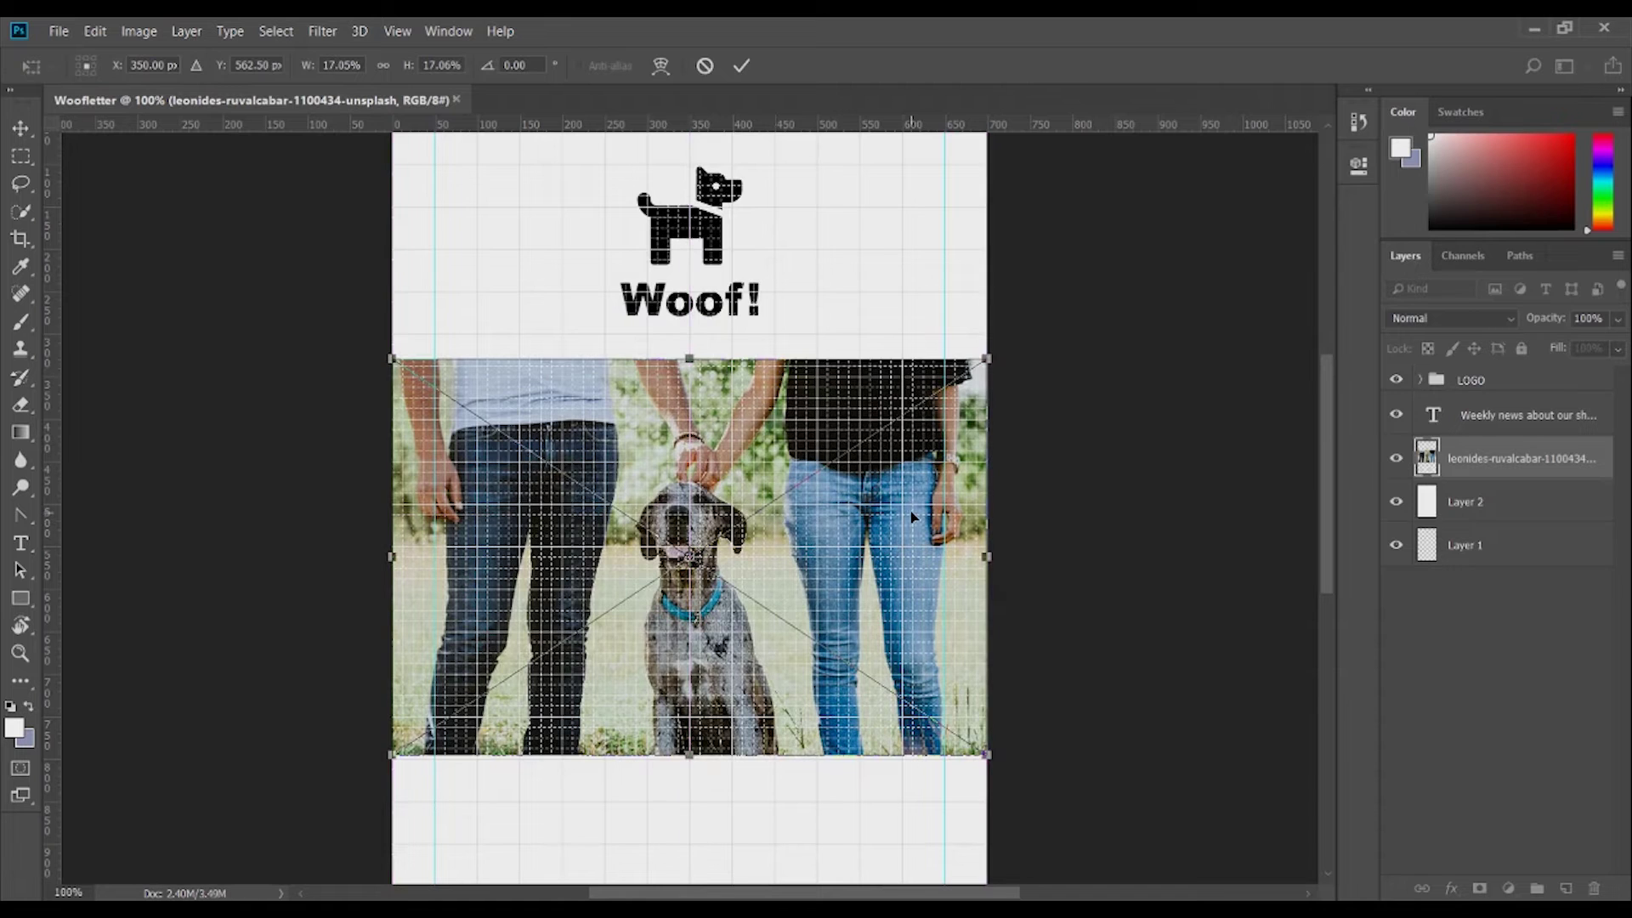
pyautogui.press('g')
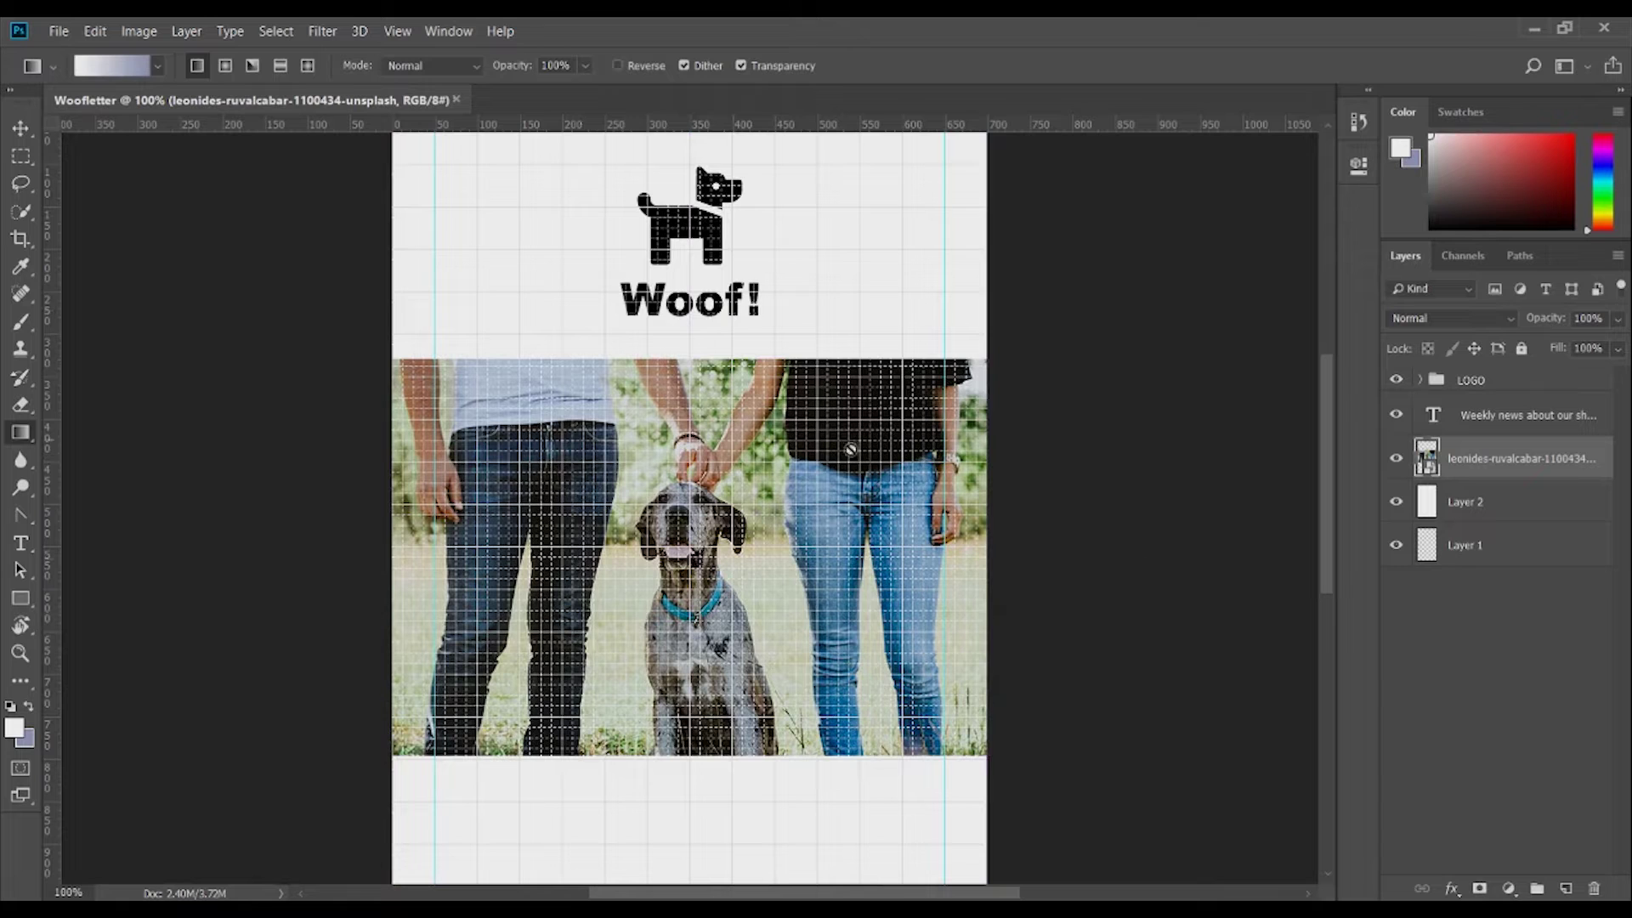
pyautogui.click(1480, 888)
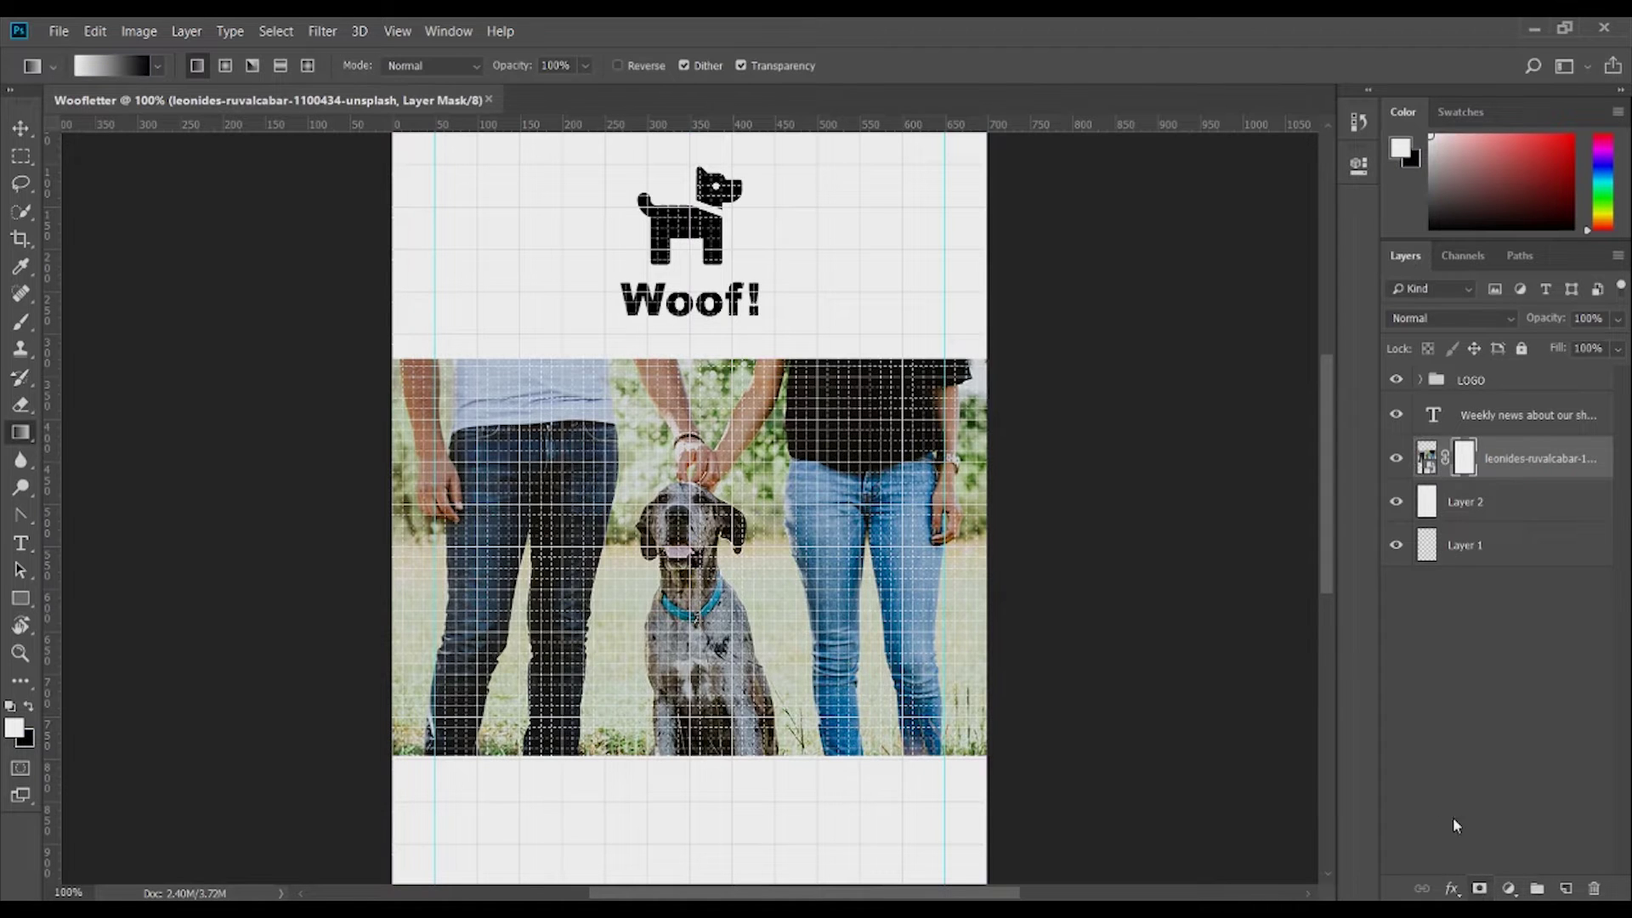
# Mask out full-width strips along the photo's upper and lower edges, then clear the selection
pyautogui.click(21, 158)
pyautogui.moveTo(1085, 277); pyautogui.dragTo(385, 398)
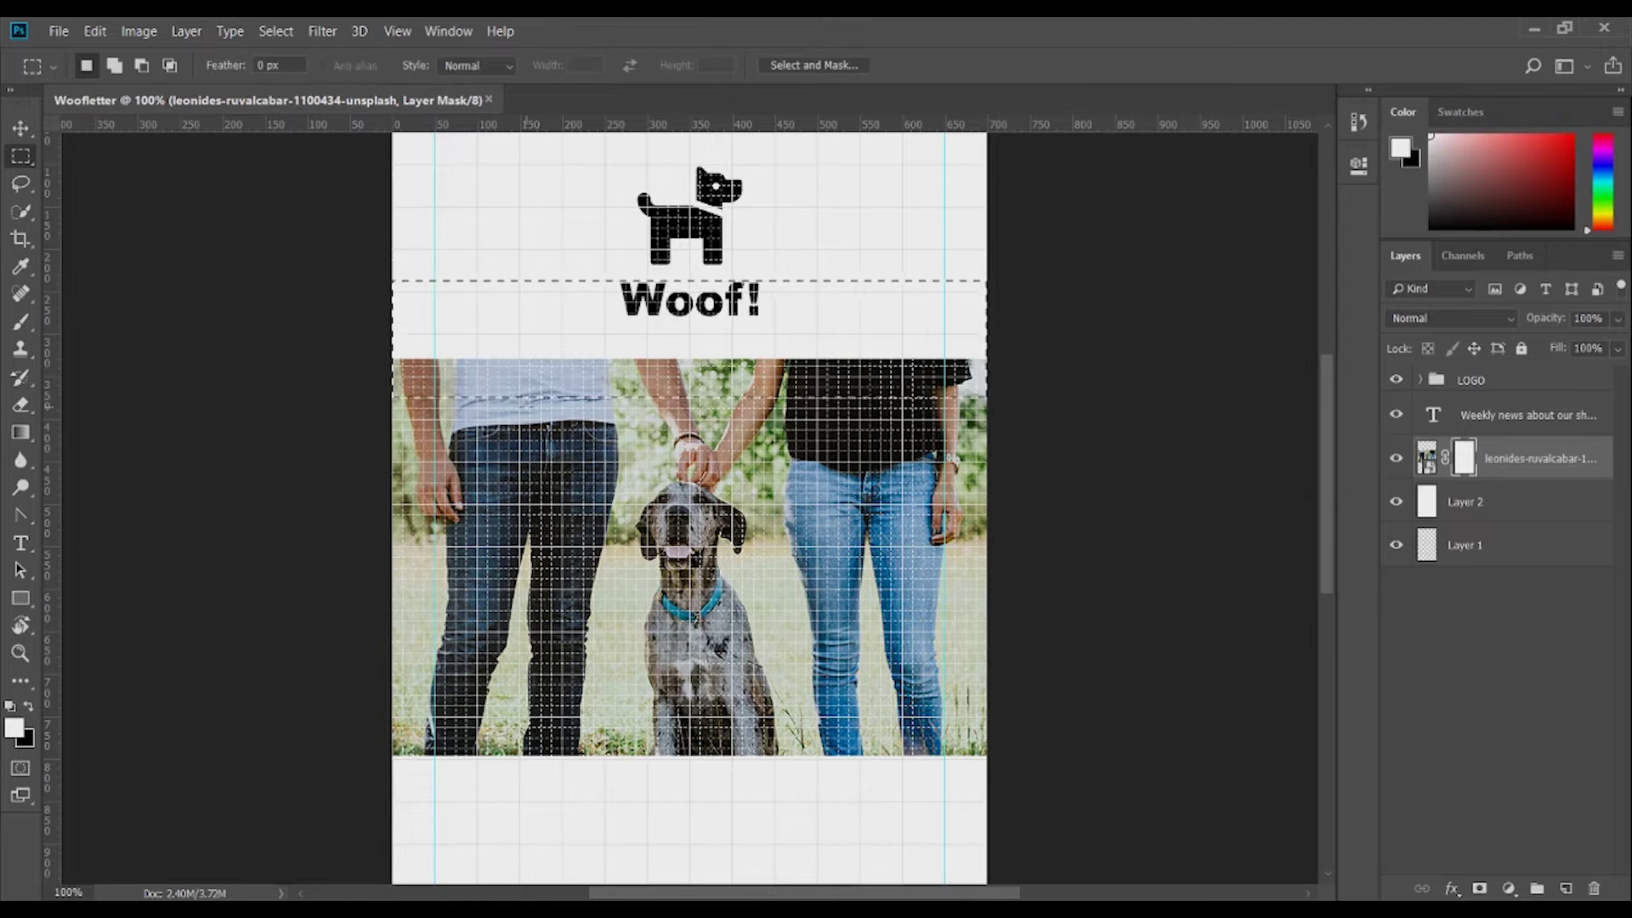
pyautogui.hotkey('ctrl', 'BackSpace')
pyautogui.moveTo(1079, 837); pyautogui.dragTo(304, 694)
pyautogui.hotkey('ctrl', 'BackSpace')
pyautogui.hotkey('ctrl', 'd')
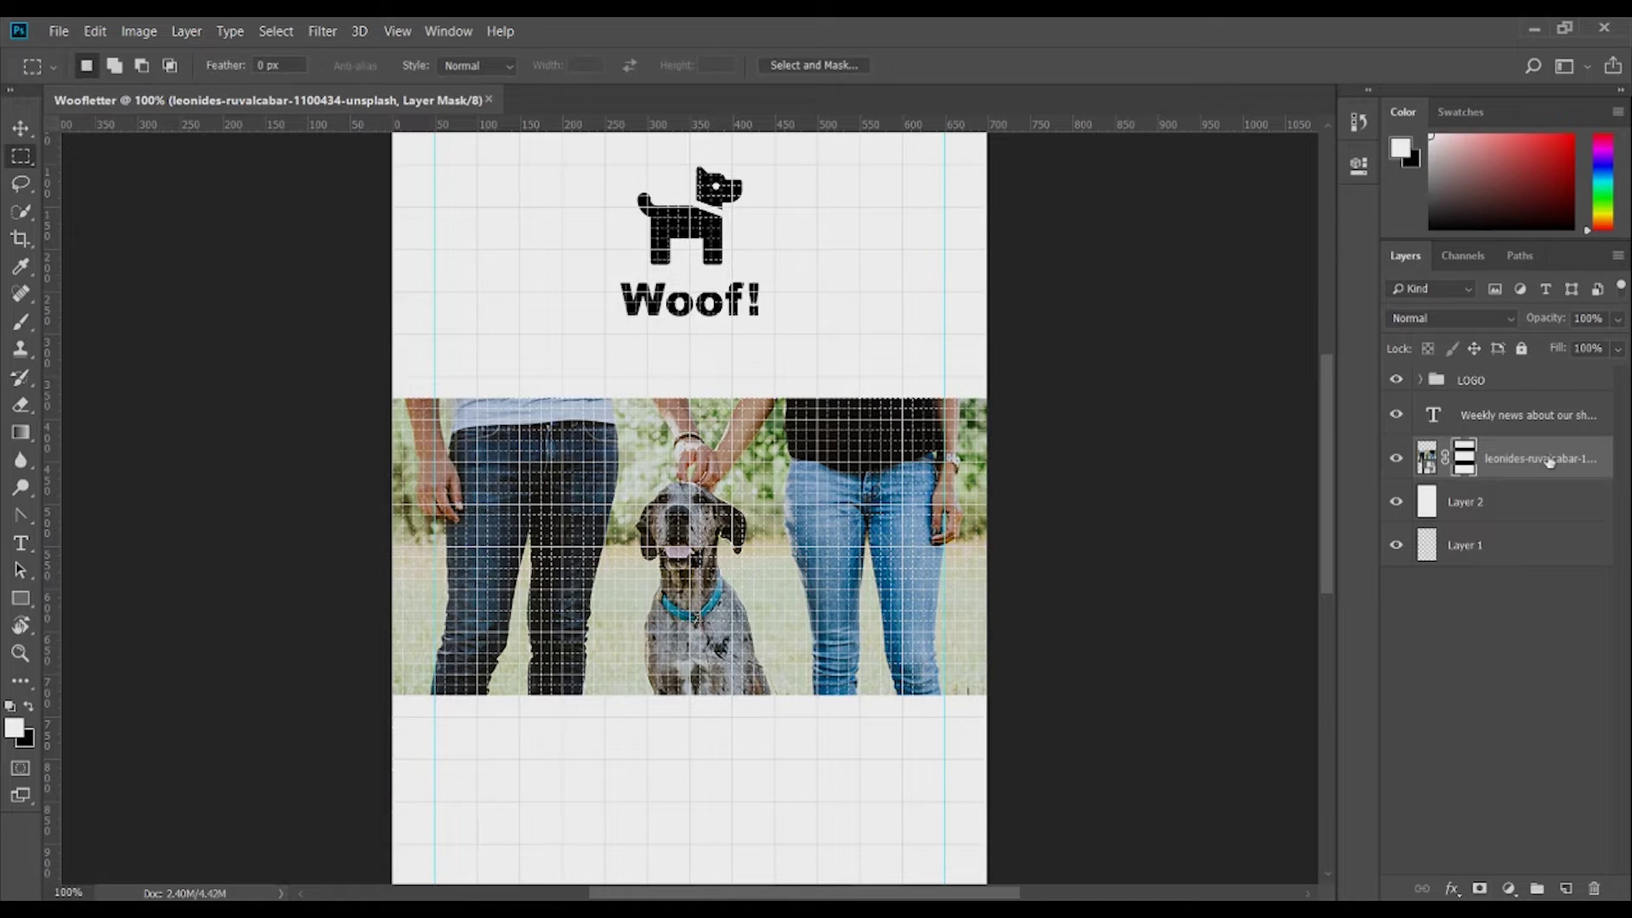
# Move the masked photo up so it sits closer beneath the "Woof!" text
pyautogui.click(1427, 459)
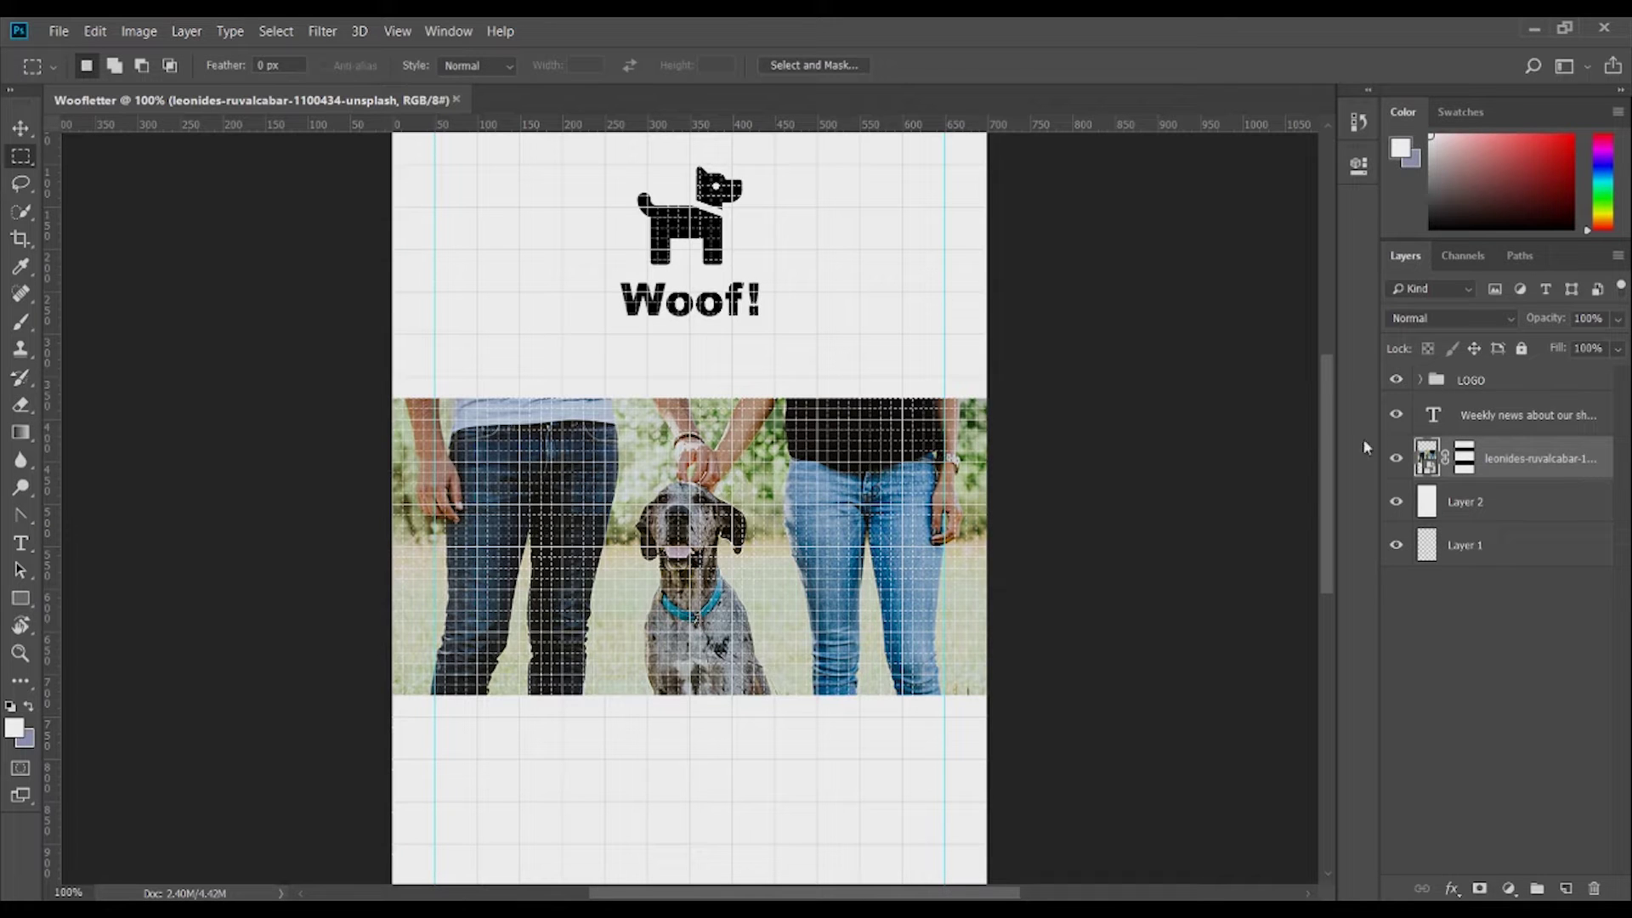
pyautogui.press('v')
pyautogui.moveTo(680, 523); pyautogui.dragTo(679, 474)
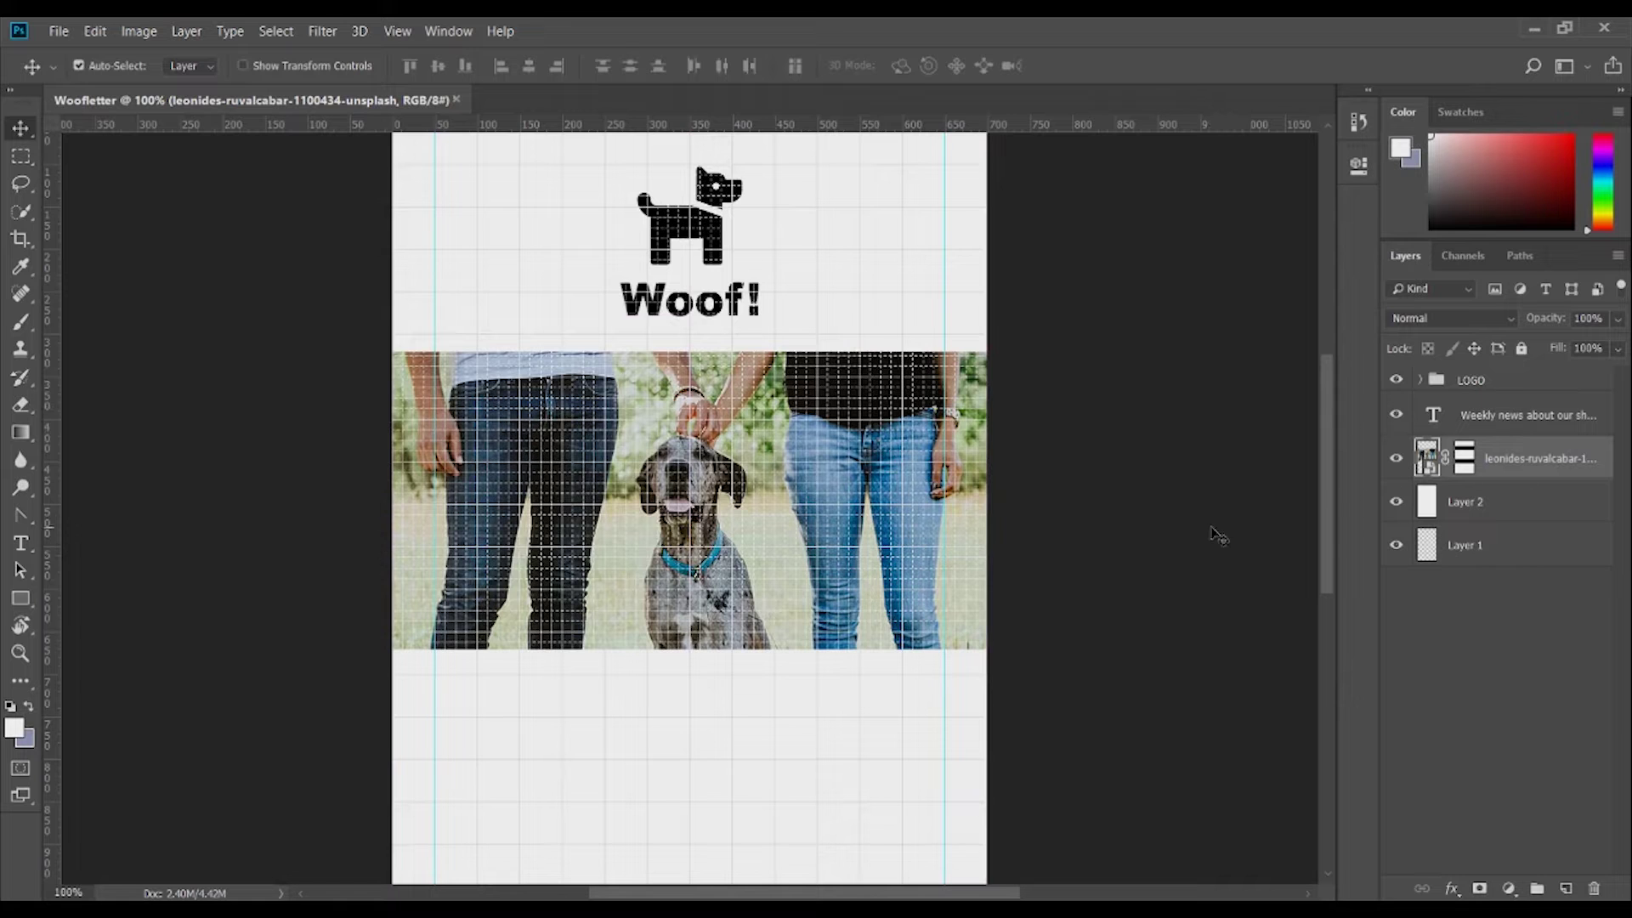
# Move the dog icon and "Woof!" text up together, and shift the header line slightly higher above them
pyautogui.scroll(2, 831, 505)
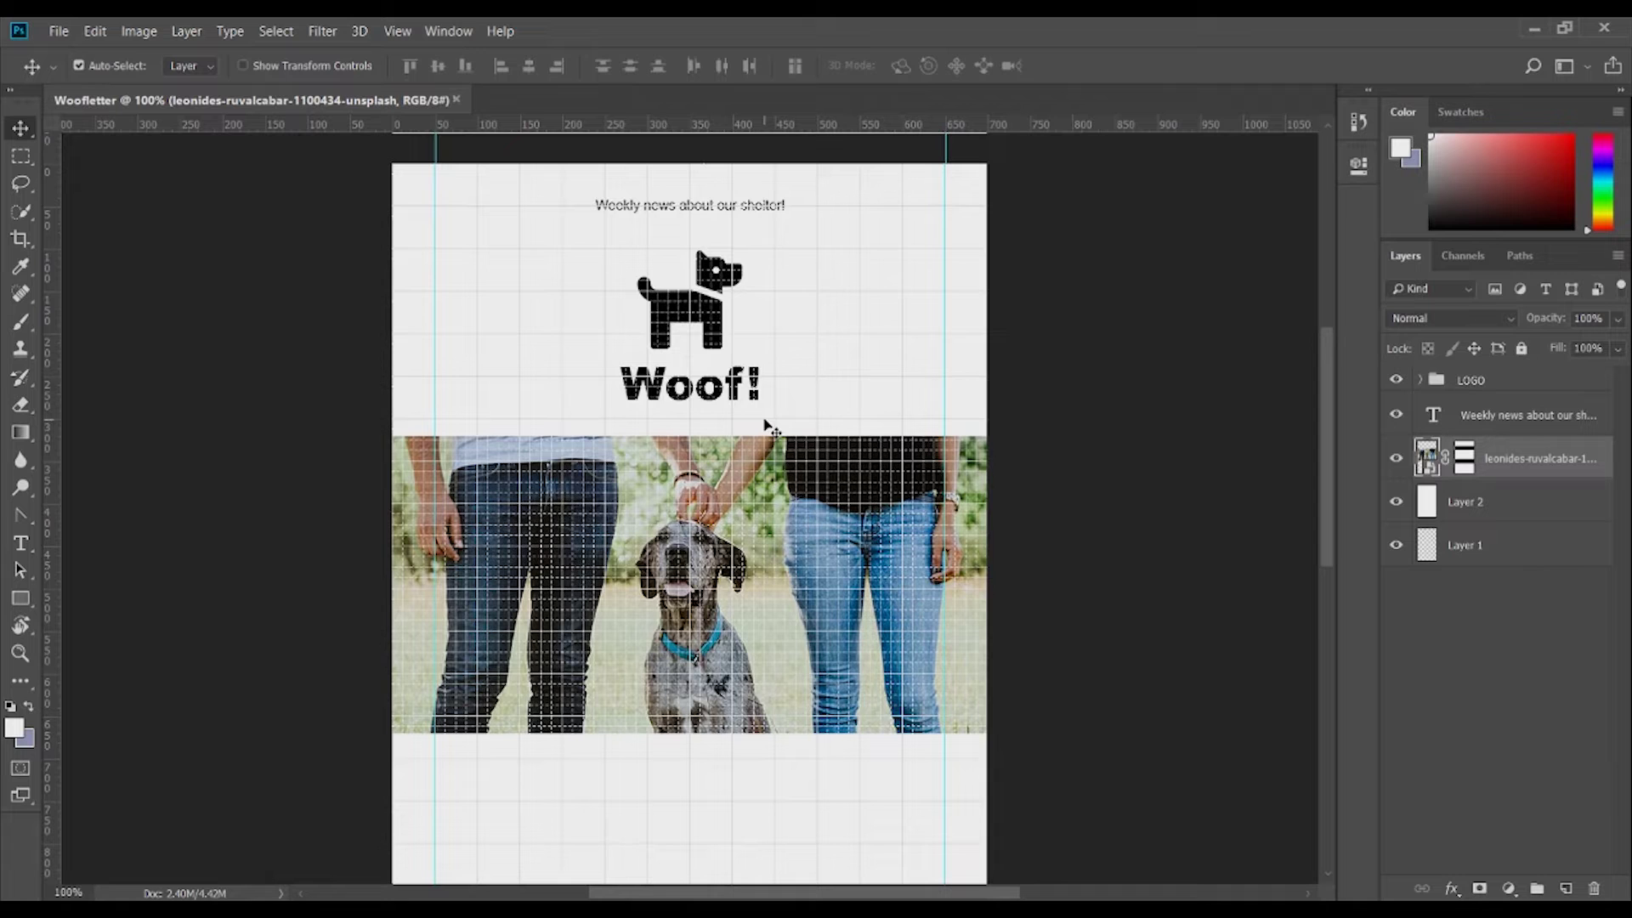
pyautogui.click(695, 311)
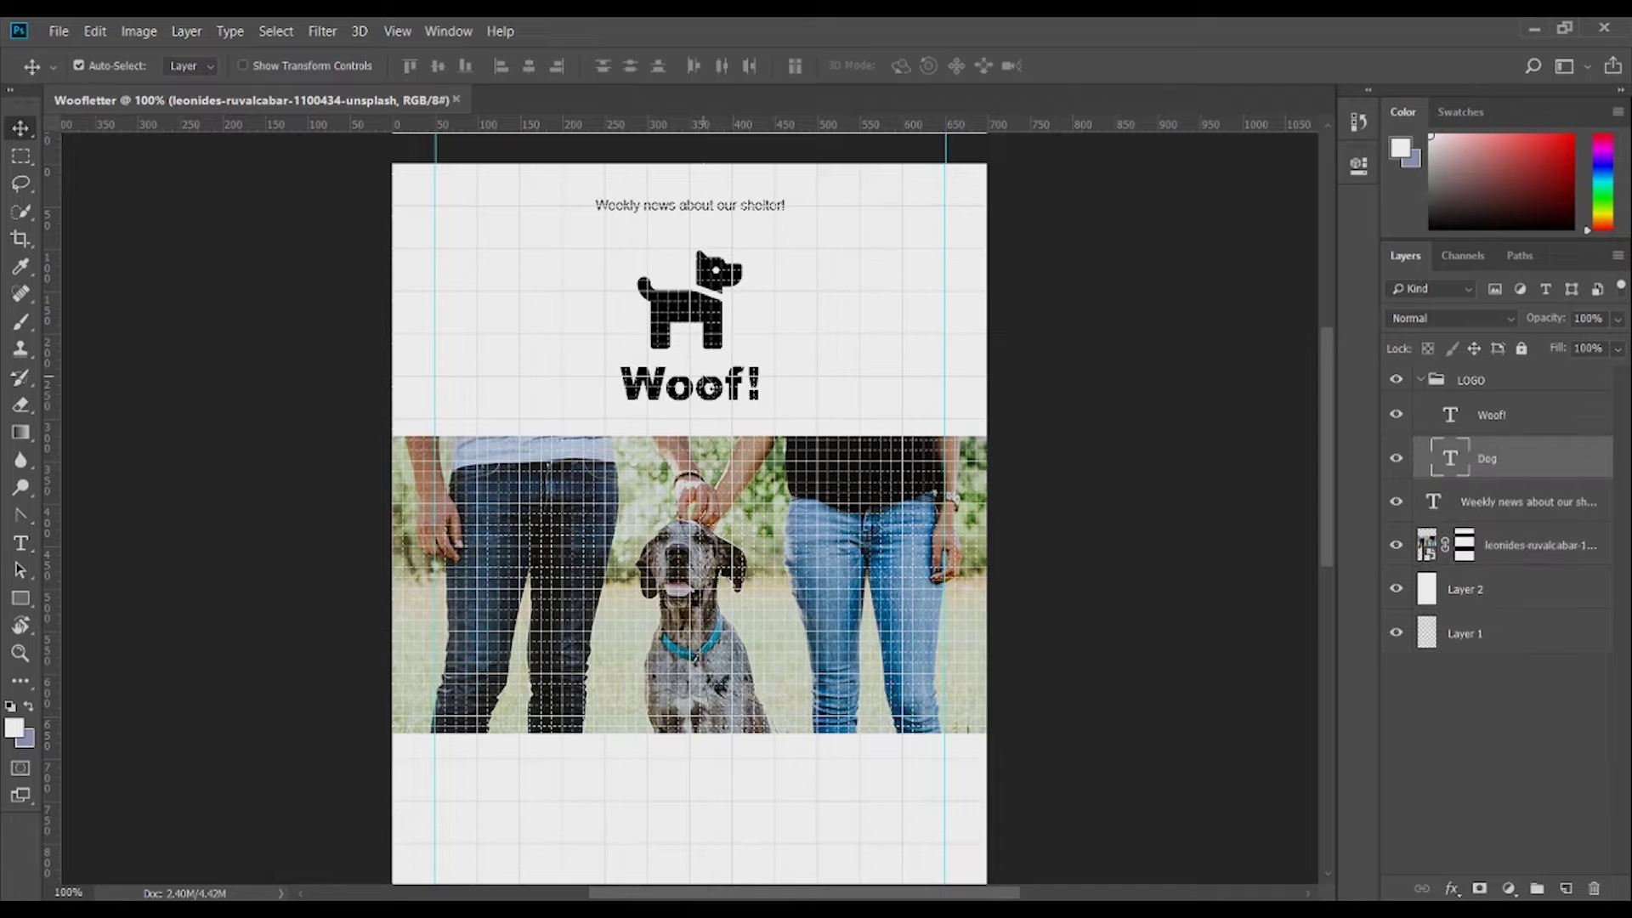
pyautogui.keyDown('shift'); pyautogui.click(1524, 399); pyautogui.keyUp('shift')
pyautogui.moveTo(699, 321); pyautogui.dragTo(699, 302)
pyautogui.moveTo(729, 213); pyautogui.dragTo(729, 200)
# Set the header line's font size to 14 pt and centre it horizontally on the canvas
pyautogui.press('t')
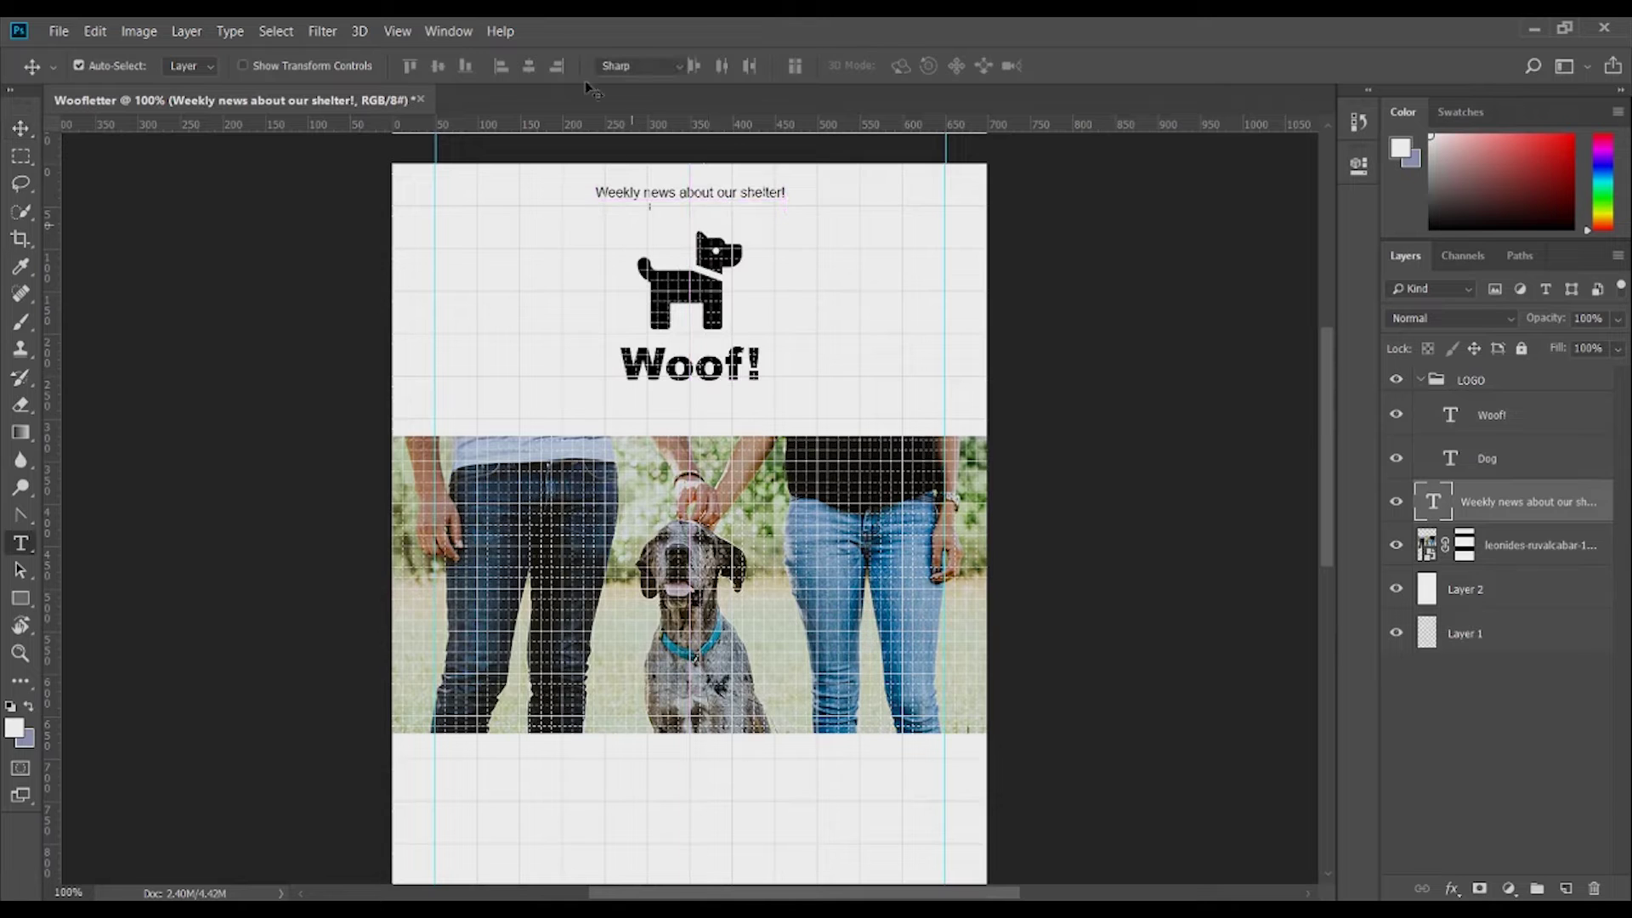
pyautogui.click(522, 68)
pyautogui.write('14')
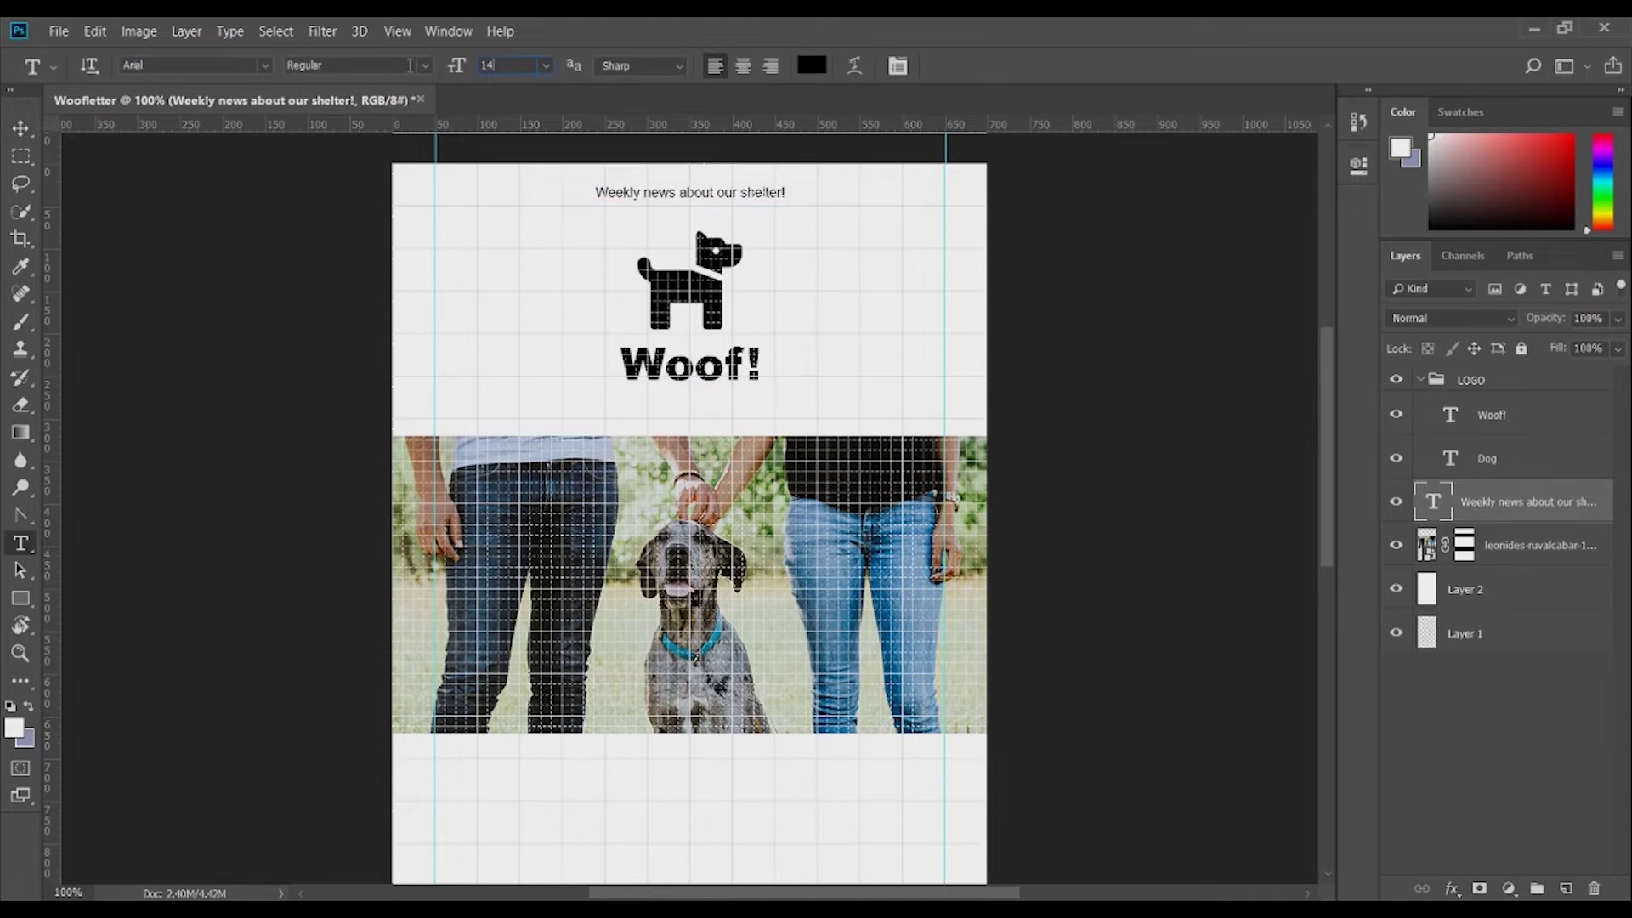
pyautogui.press('Return')
pyautogui.hotkey('ctrl', 'a')
pyautogui.click(23, 128)
pyautogui.click(527, 65)
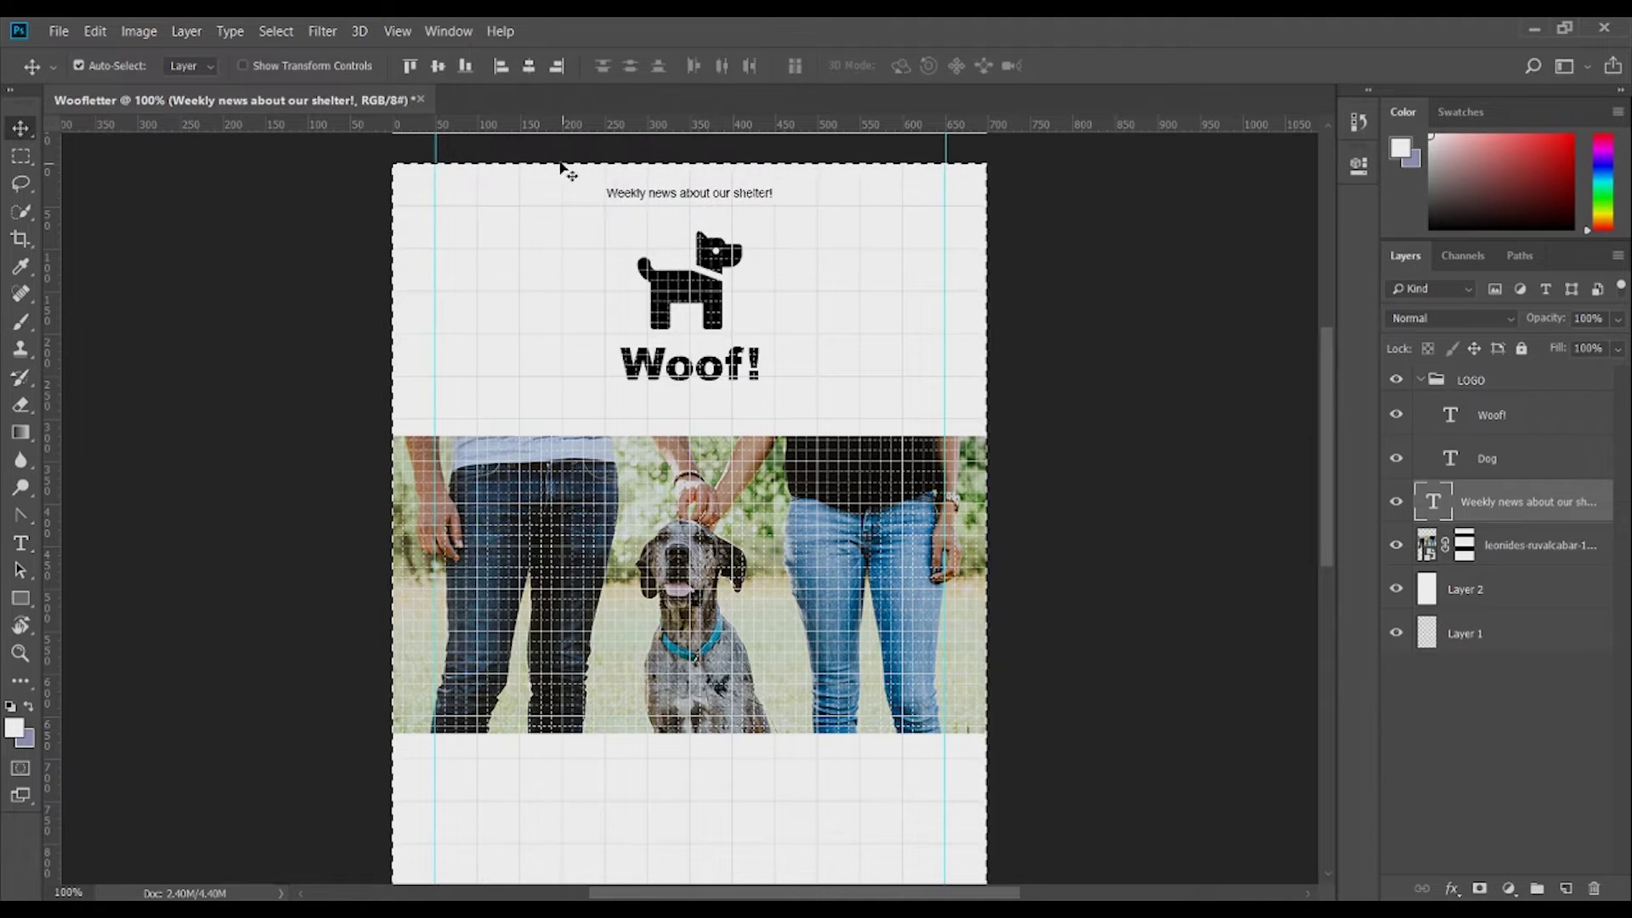
pyautogui.click(1254, 301)
# Move the LOGO group up slightly, centre it horizontally on the canvas and clear the selection
pyautogui.click(1492, 382)
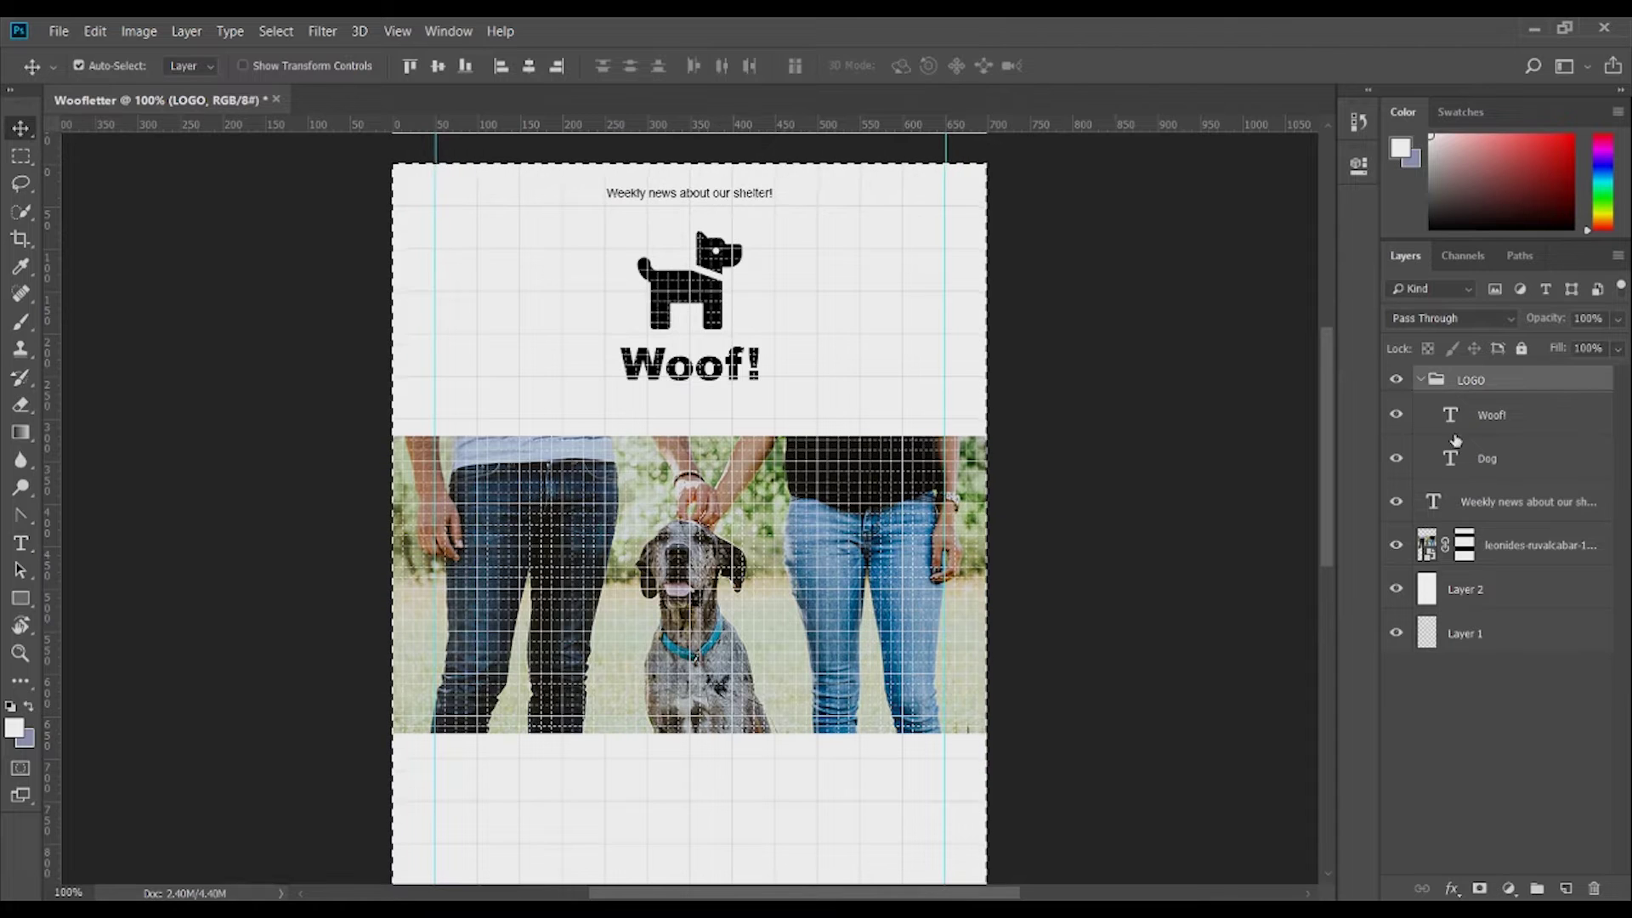
pyautogui.click(21, 156)
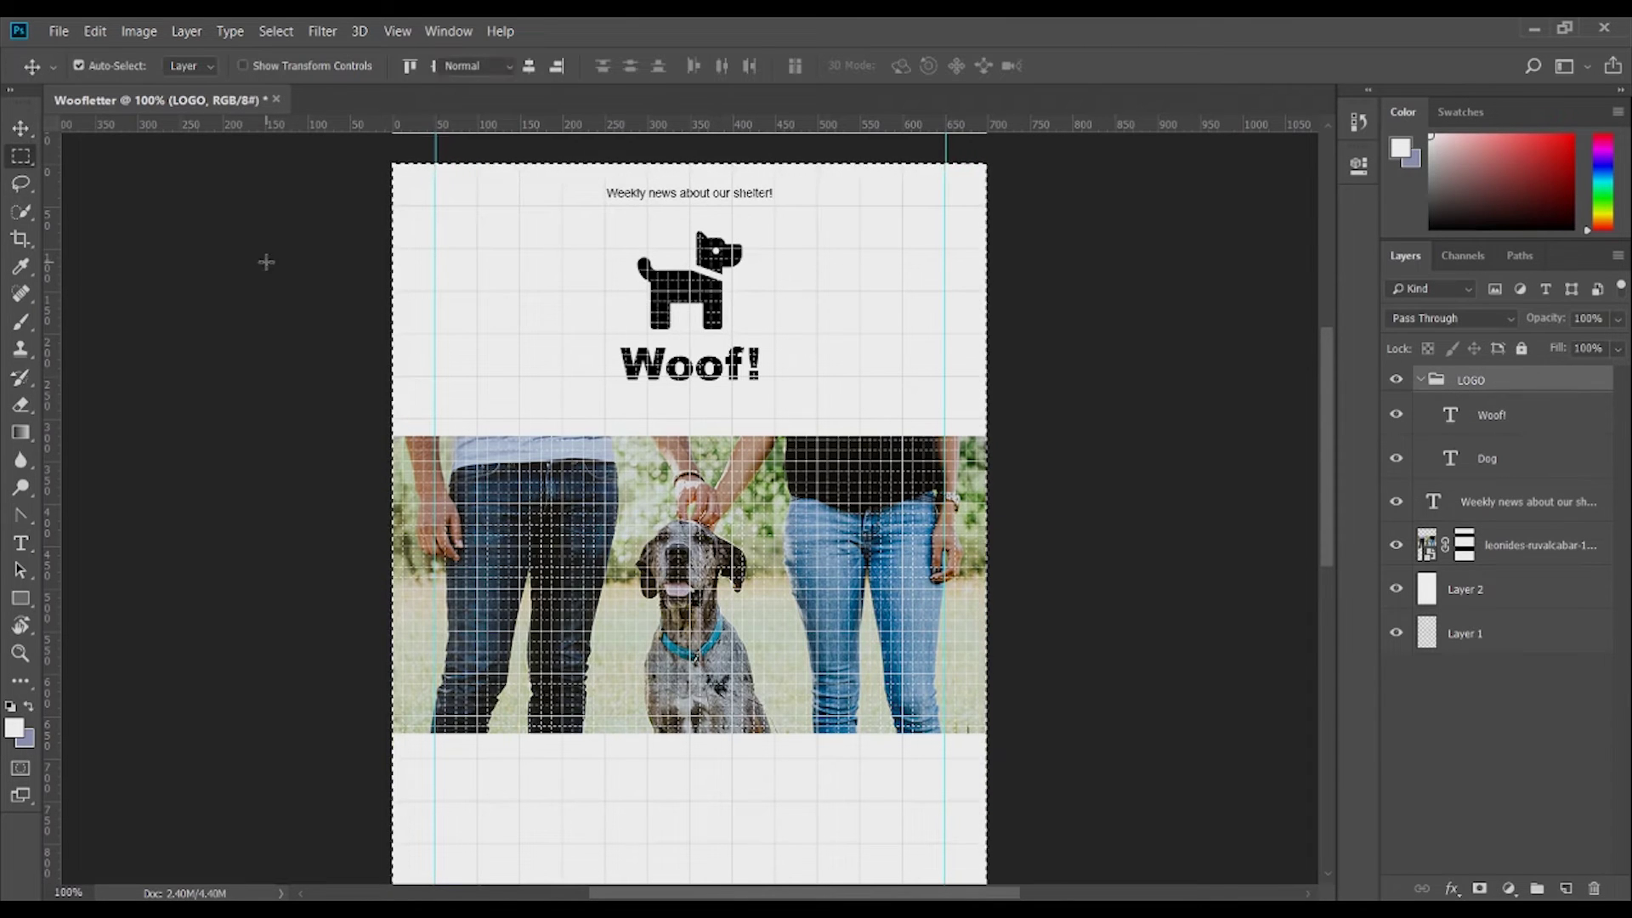
pyautogui.hotkey('ctrl', 'd')
pyautogui.click(20, 128)
pyautogui.moveTo(710, 260); pyautogui.dragTo(721, 294)
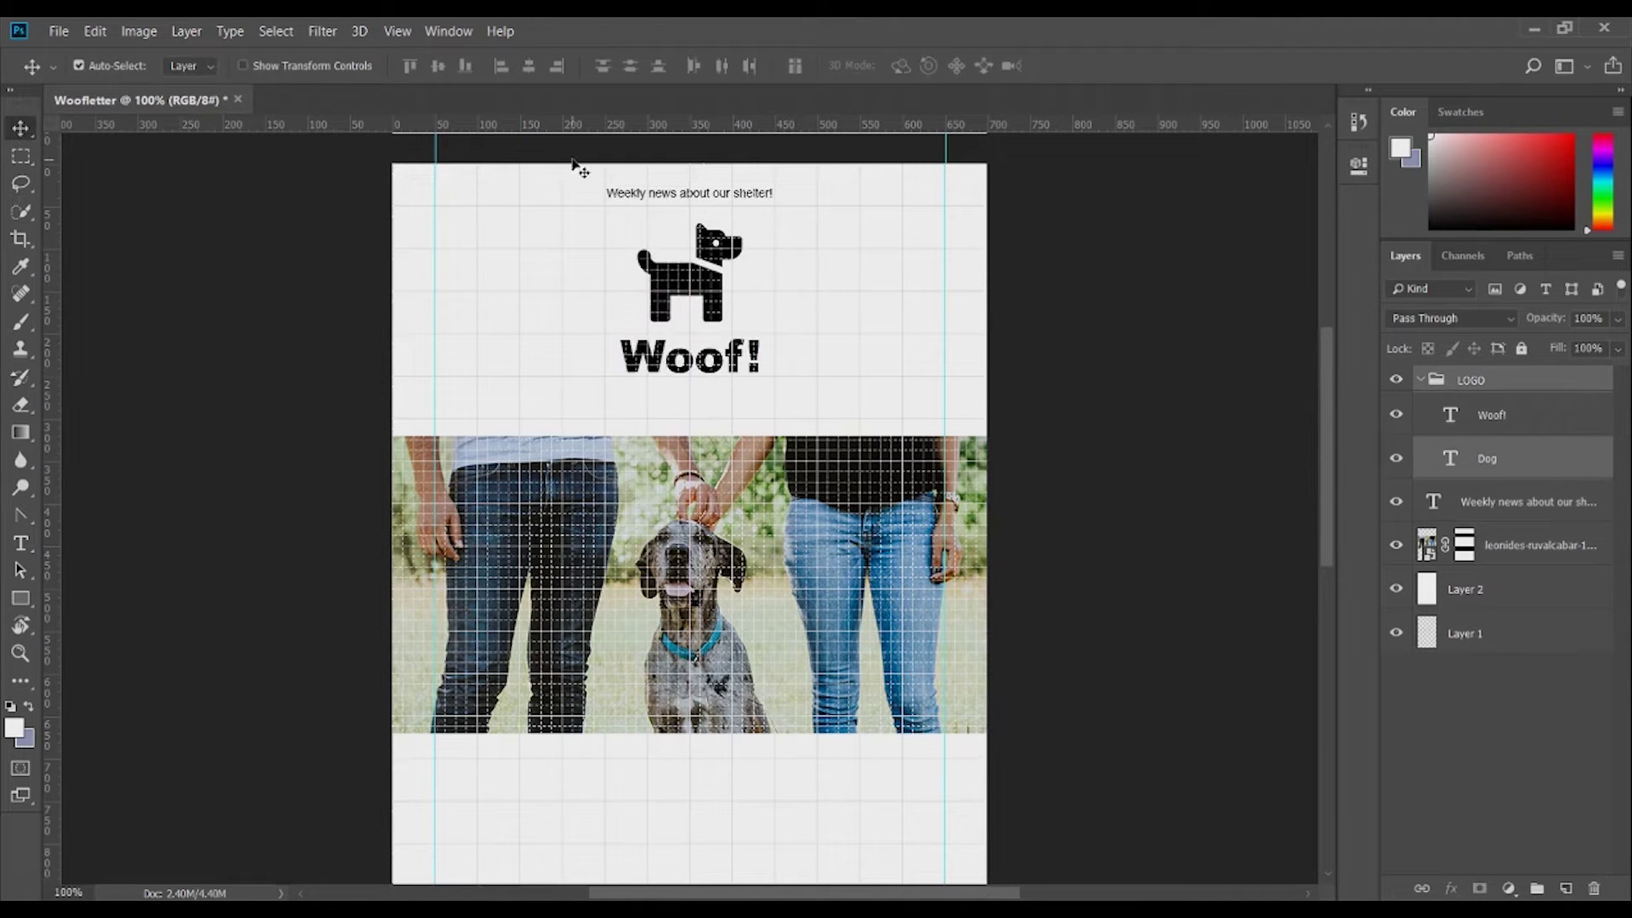
pyautogui.click(1509, 389)
pyautogui.hotkey('ctrl', 'a')
pyautogui.click(531, 72)
pyautogui.click(1214, 357)
pyautogui.click(22, 165)
pyautogui.click(699, 635)
# Move the banner photo up to narrow the gap beneath the "Woof!" text
pyautogui.press('v')
pyautogui.click(677, 567)
pyautogui.moveTo(696, 586); pyautogui.dragTo(697, 545)
# Add the title text "Your title about some awesome dog news!" beneath the banner photo
pyautogui.scroll(-3, 1045, 546)
pyautogui.scroll(-2, 1051, 546)
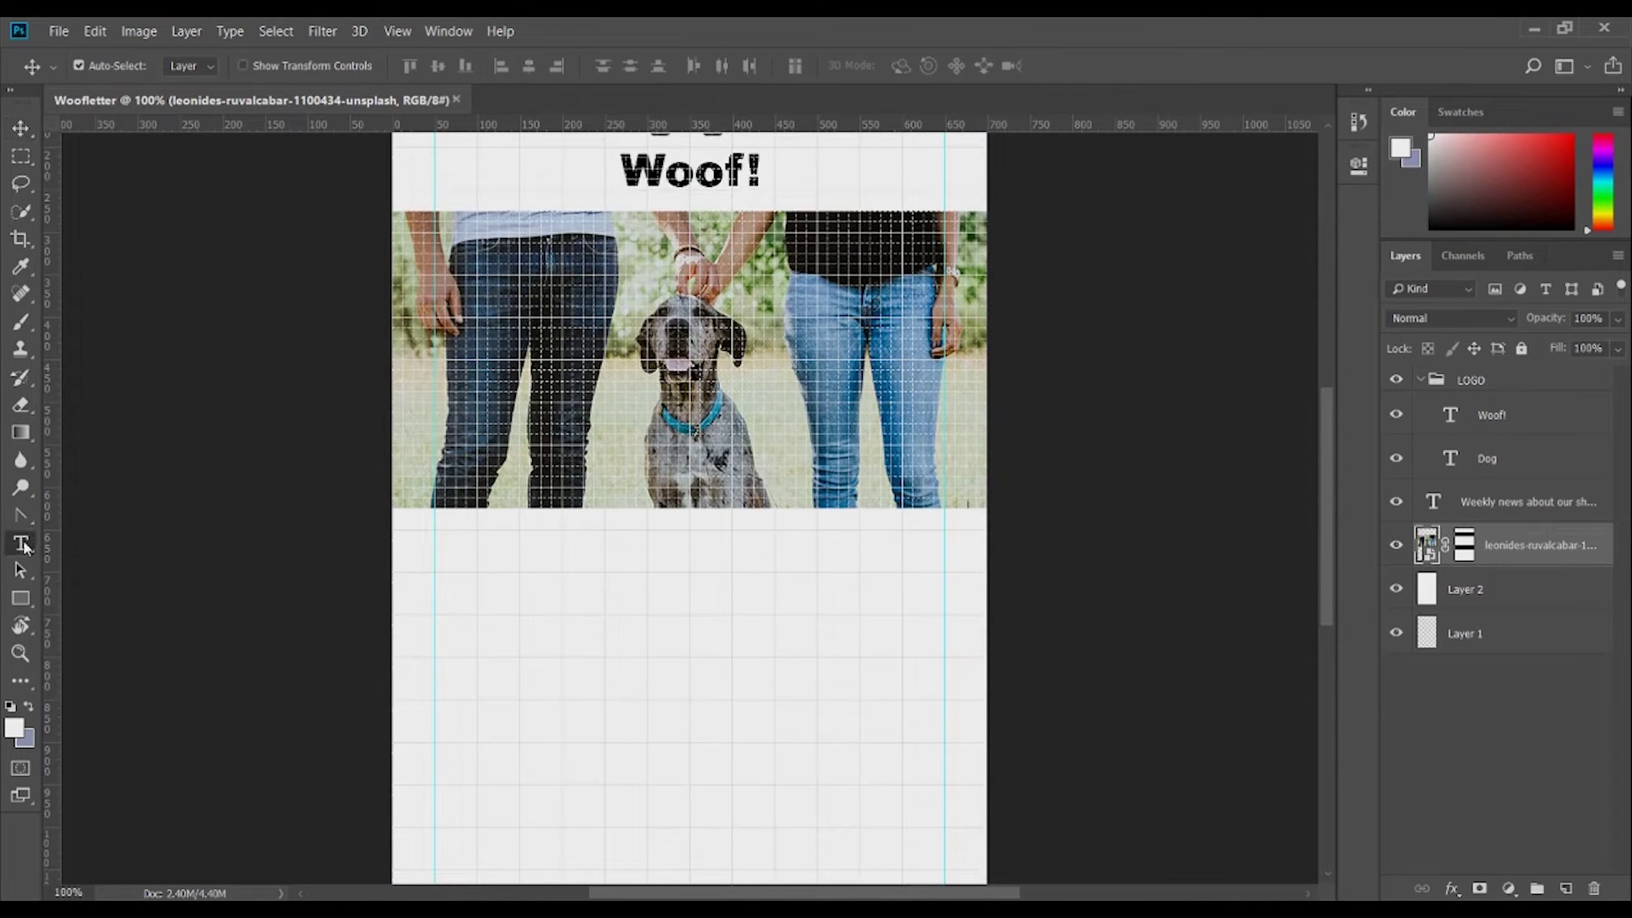
pyautogui.click(22, 544)
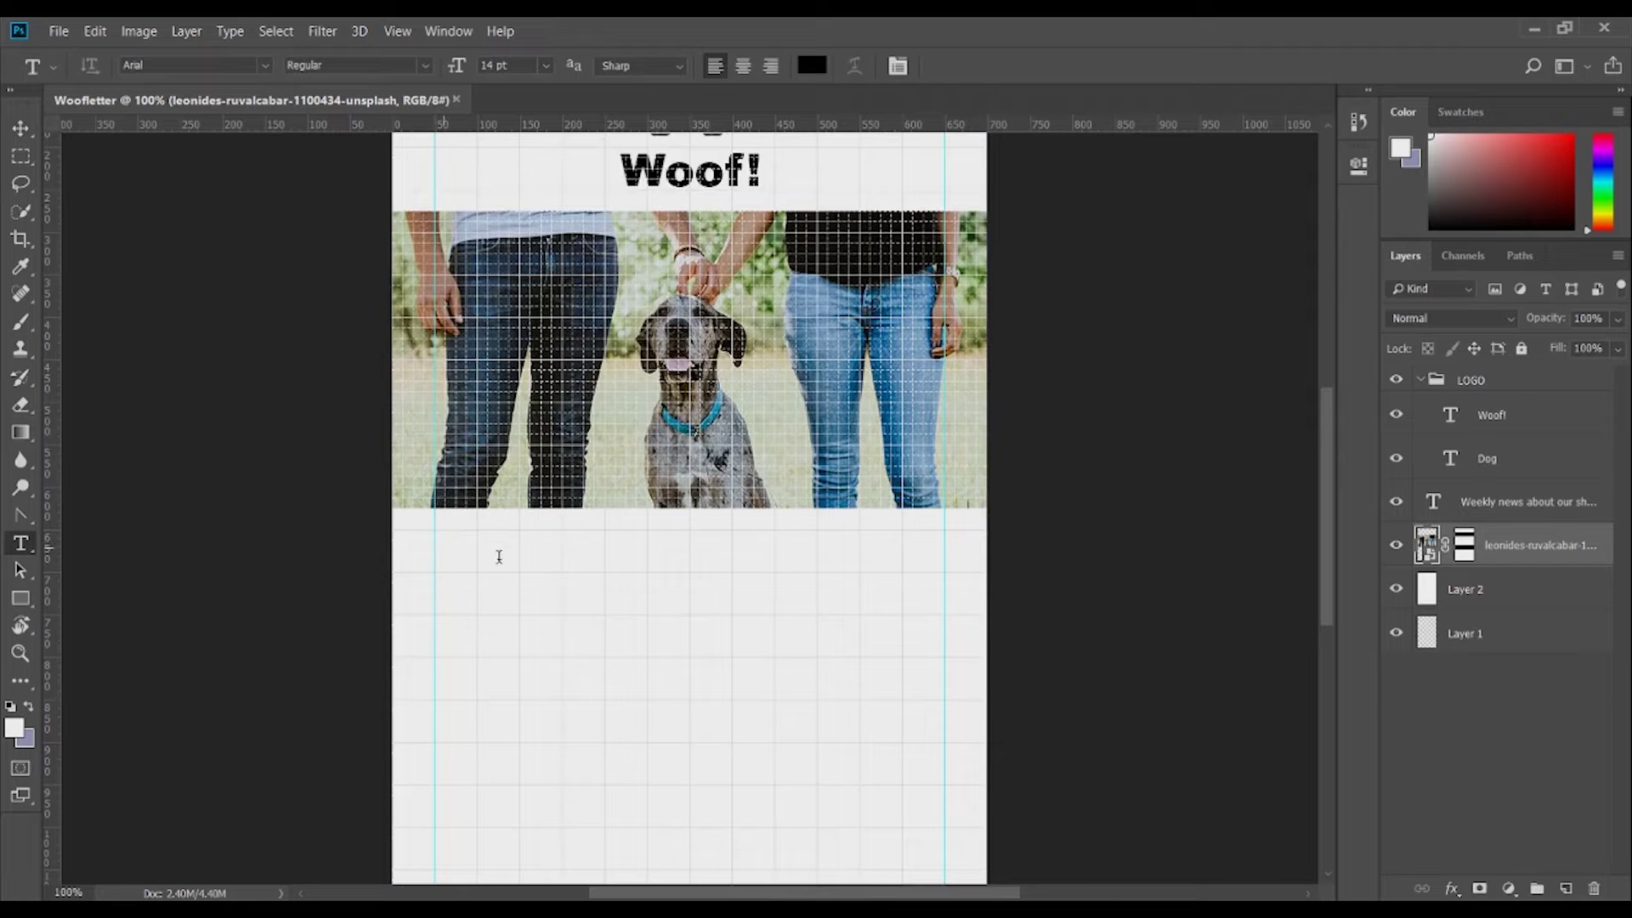
pyautogui.click(444, 545)
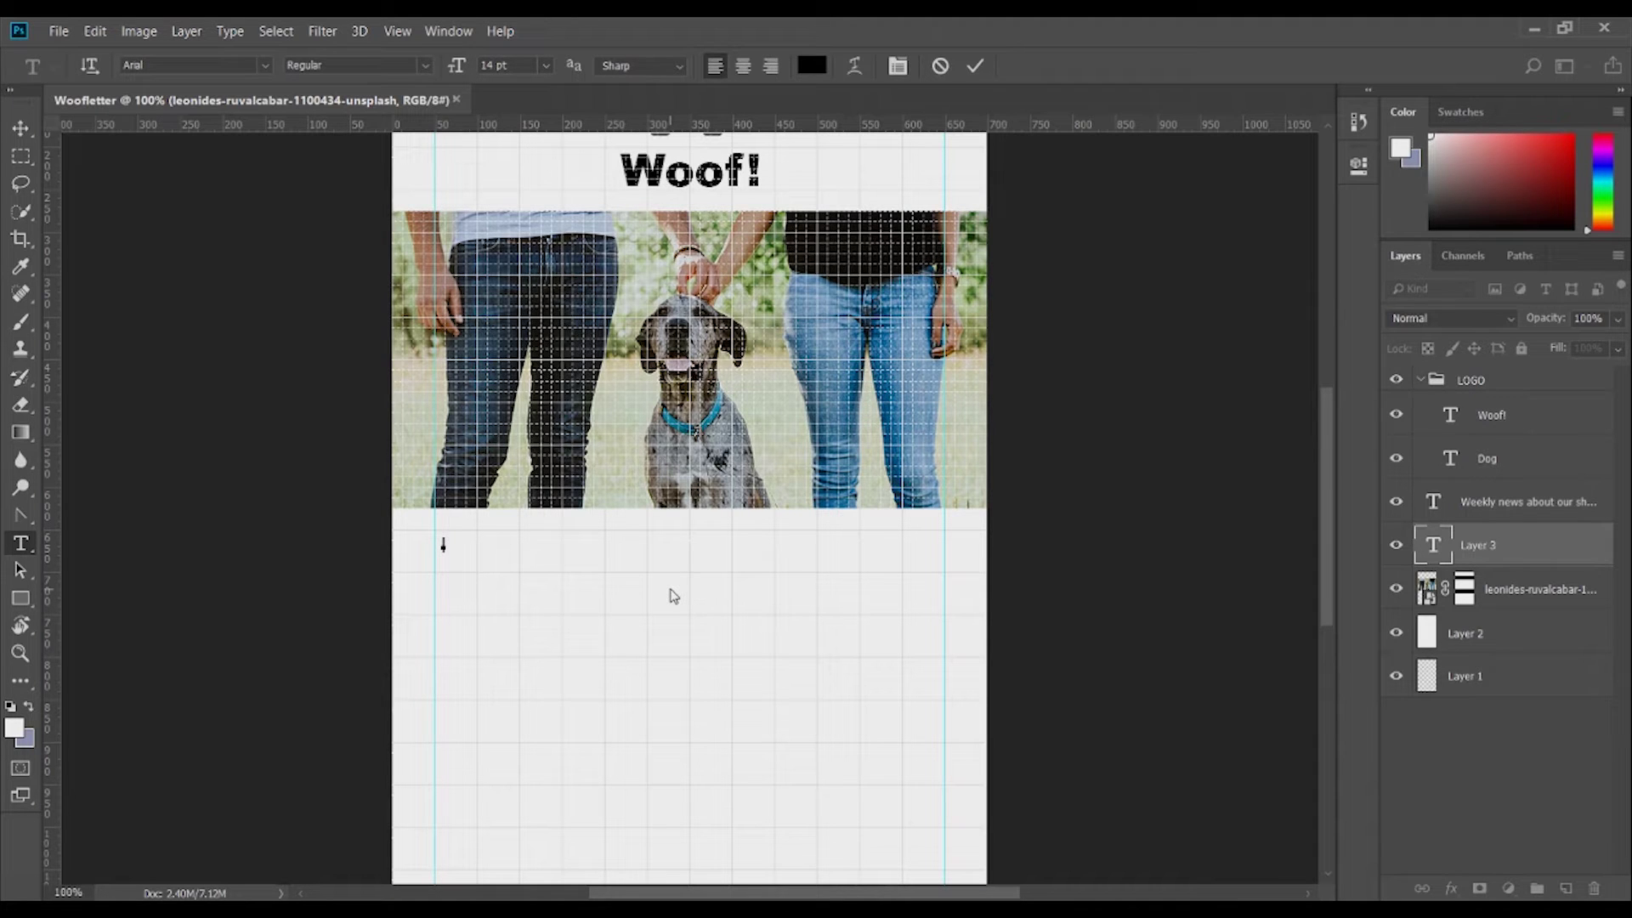
pyautogui.write('Your title about some awesome dog news!')
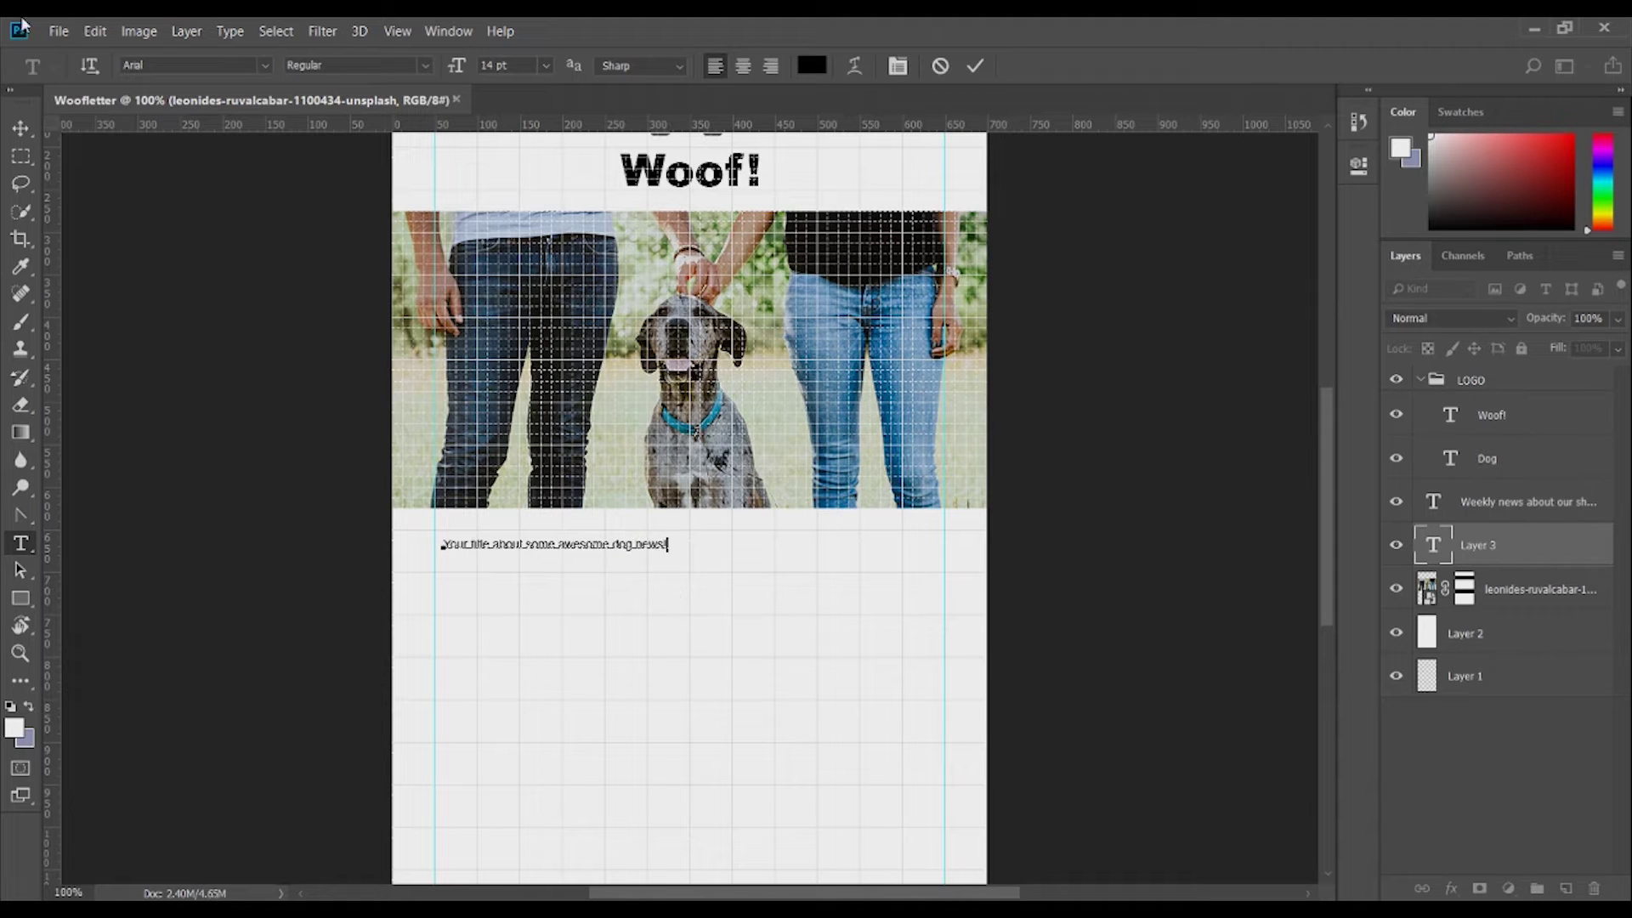
pyautogui.click(20, 127)
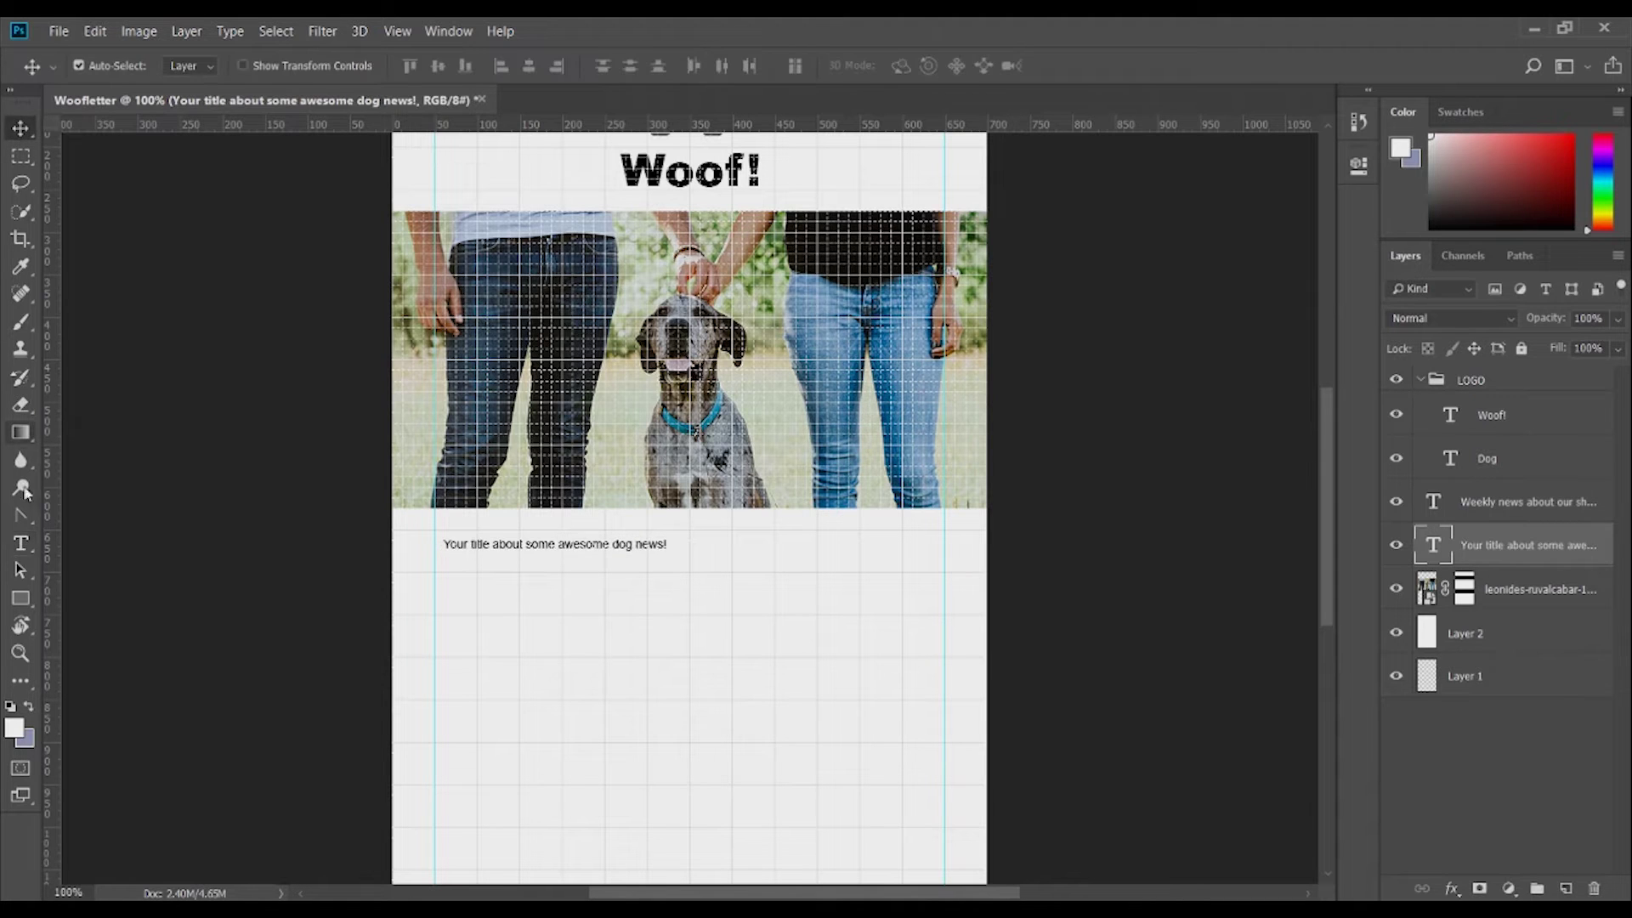
# Set the title text to Times New Roman Bold at 24 pt
pyautogui.click(20, 543)
pyautogui.click(232, 65)
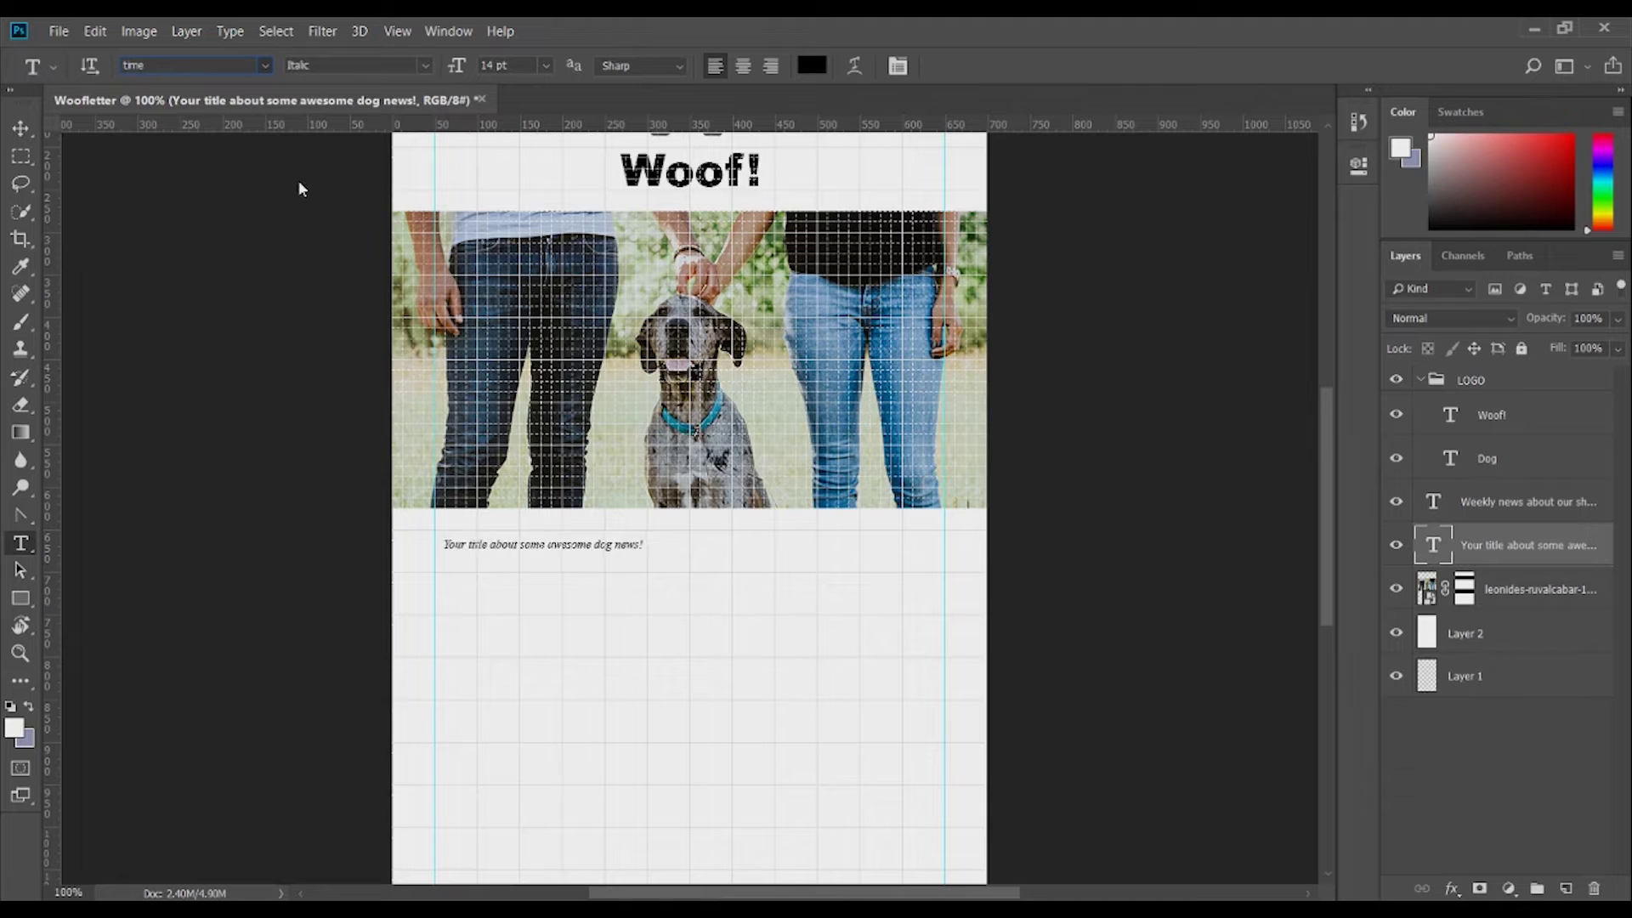
pyautogui.press('Return')
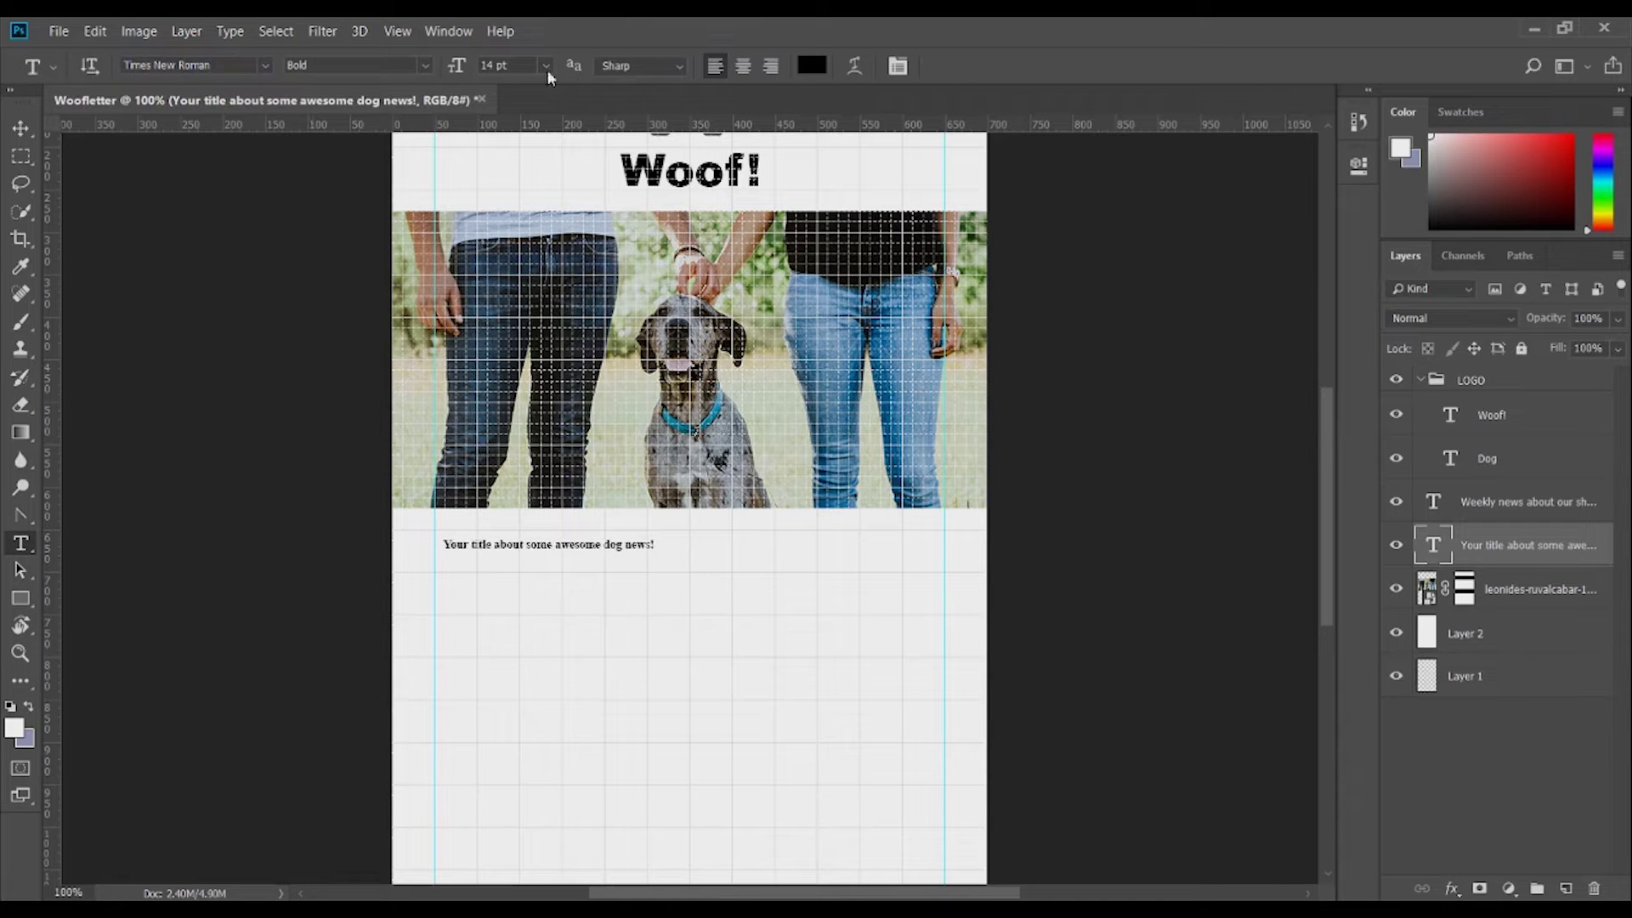
pyautogui.click(525, 287)
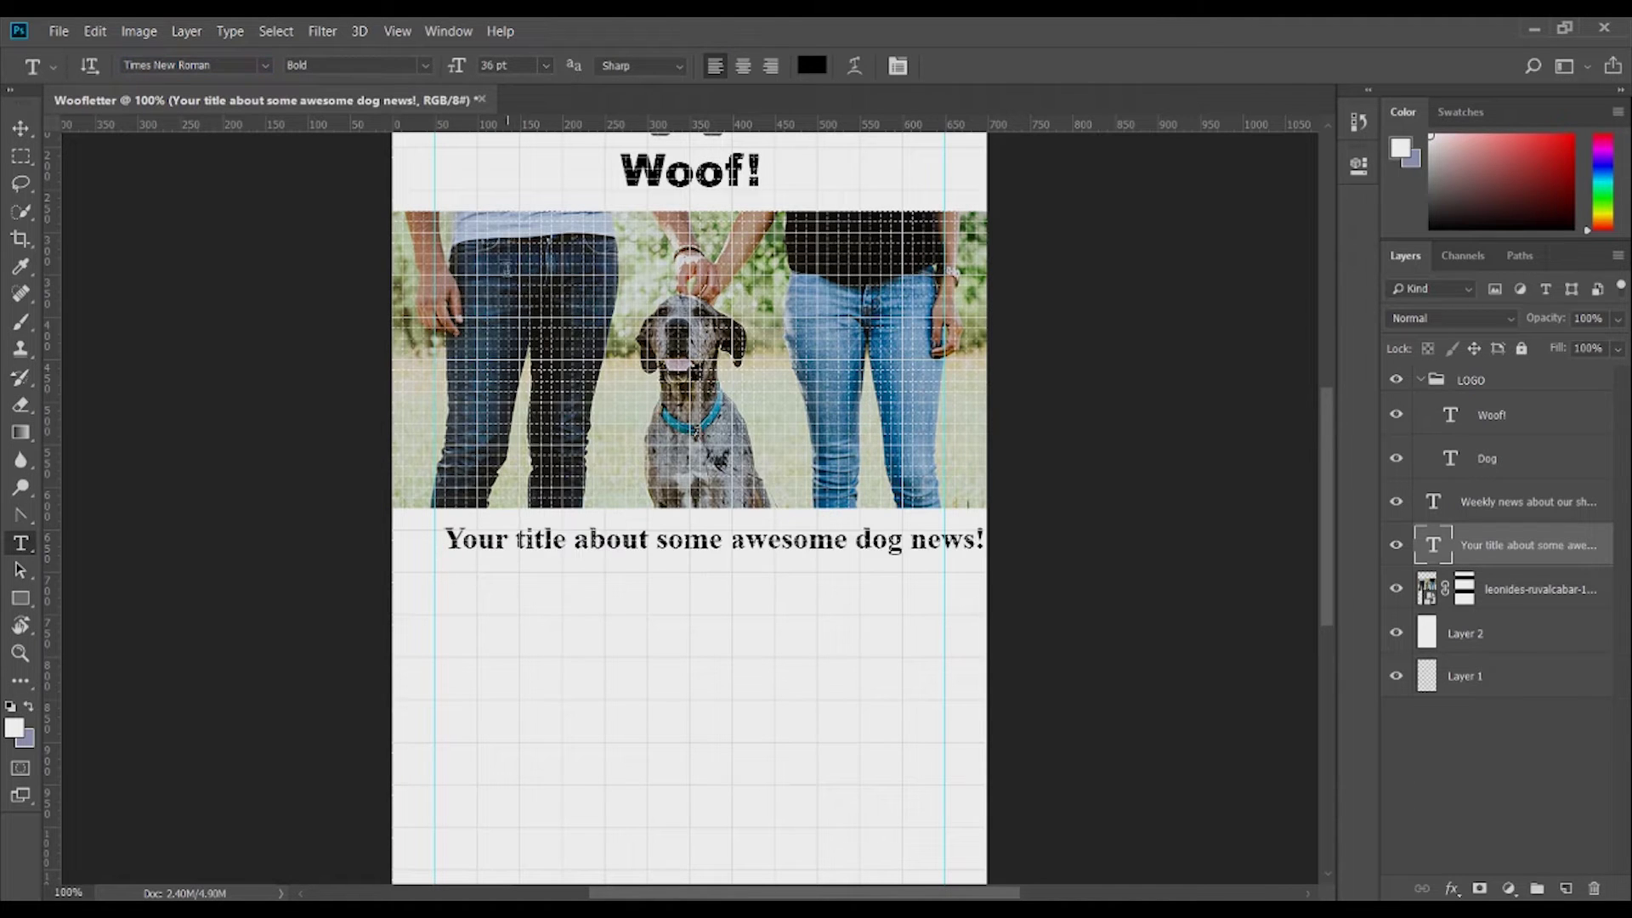
pyautogui.click(520, 257)
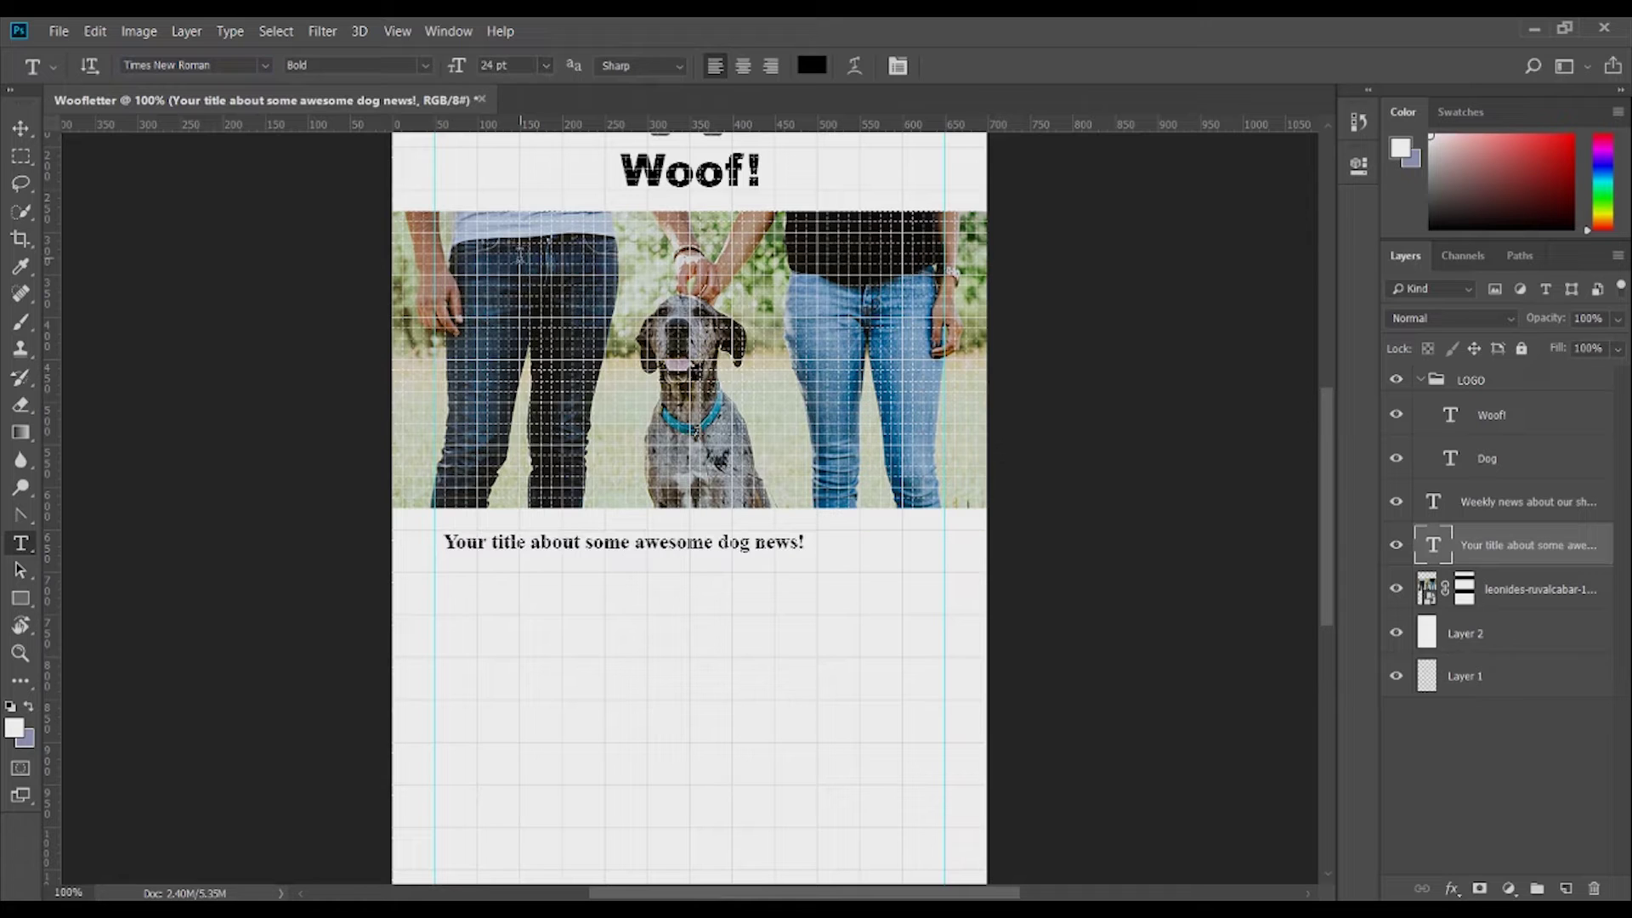
# Move the title so it sits horizontally centred on the page just beneath the banner photo
pyautogui.click(21, 129)
pyautogui.moveTo(536, 543); pyautogui.dragTo(527, 542)
pyautogui.moveTo(638, 548); pyautogui.dragTo(712, 543)
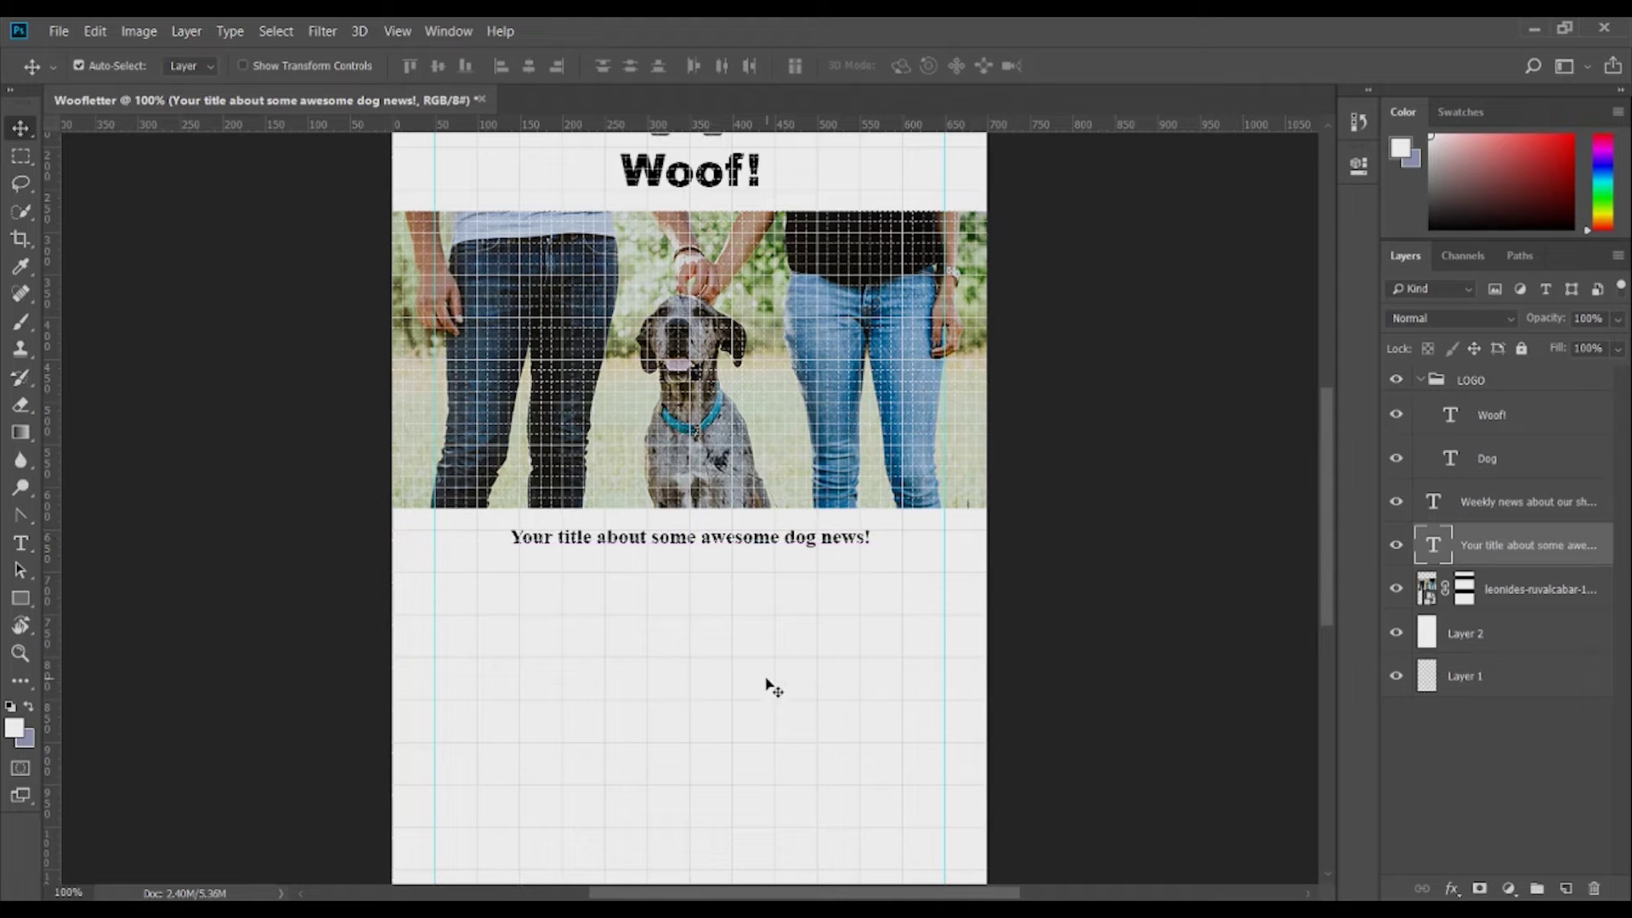
# Create a paragraph text box spanning the two vertical guides below the title and paste the "Bacon ipsum" filler text into it
pyautogui.scroll(-1, 731, 607)
pyautogui.scroll(-1, 731, 608)
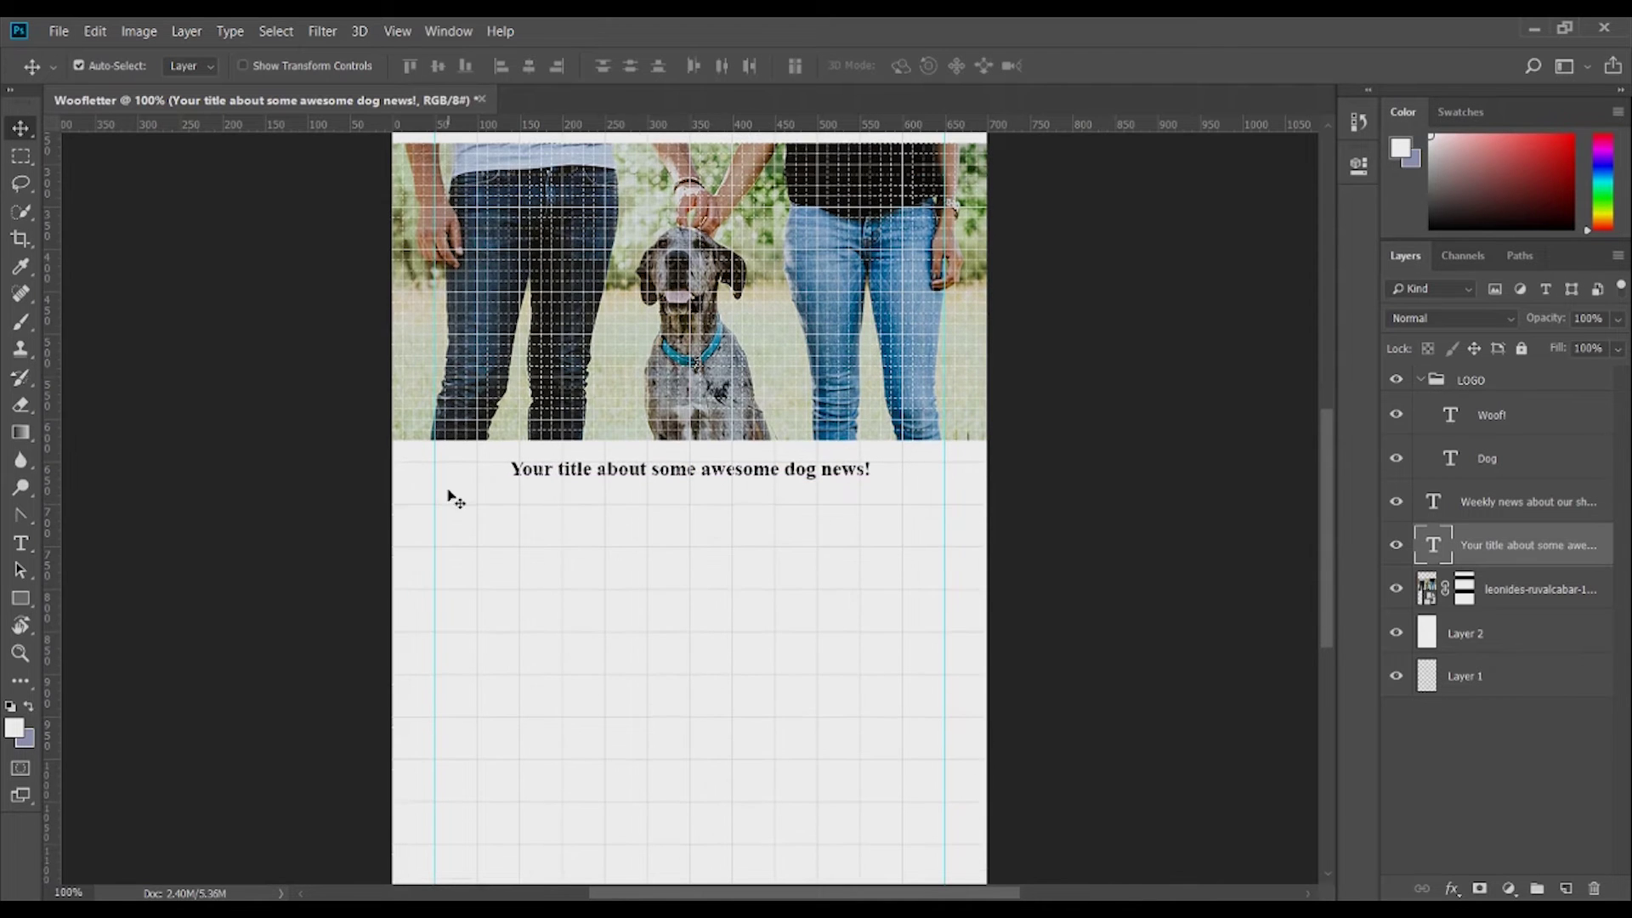
pyautogui.click(21, 544)
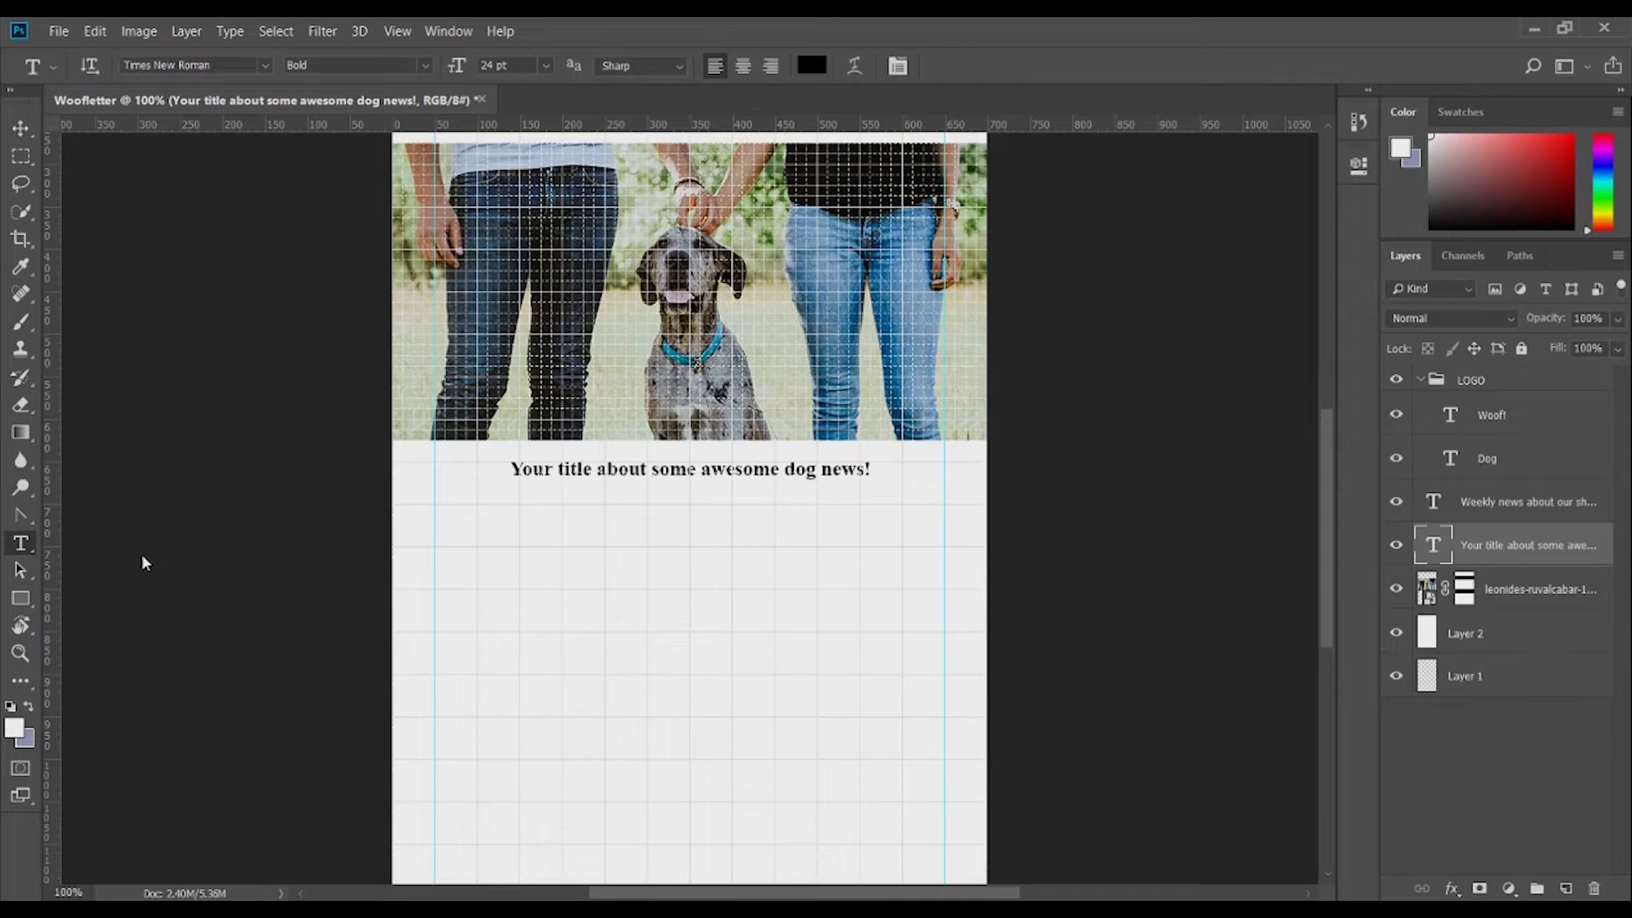
pyautogui.moveTo(445, 526); pyautogui.dragTo(943, 663)
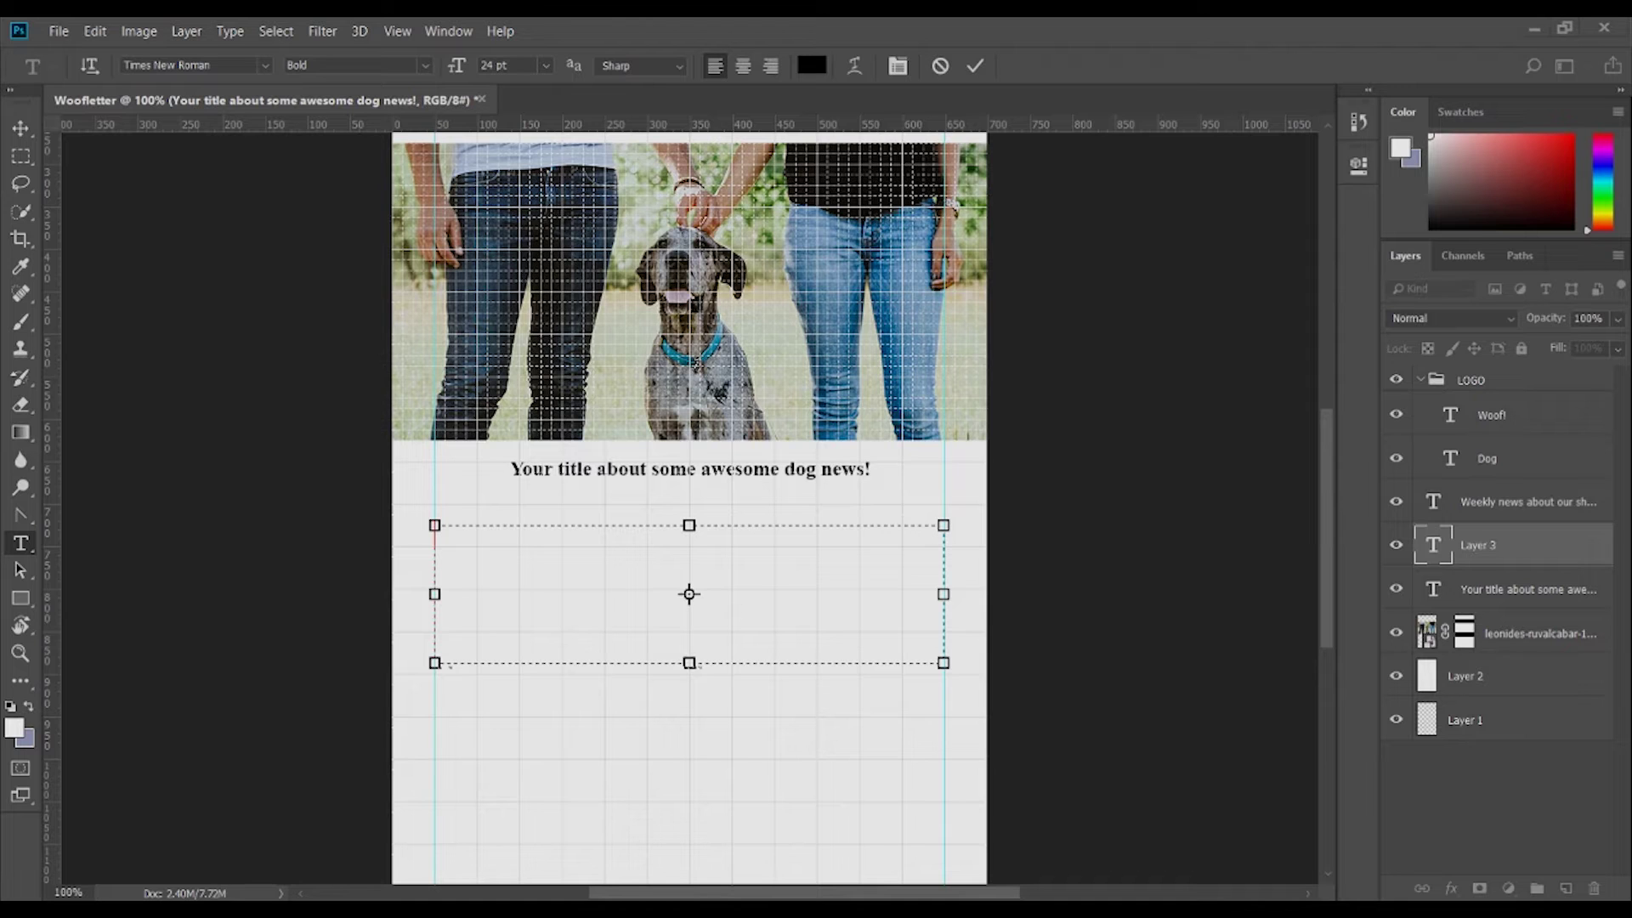
pyautogui.hotkey('ctrl', 'v')
# Format all of the paragraph text as Arial Regular at 16 pt
pyautogui.hotkey('ctrl', 'a')
pyautogui.click(231, 59)
pyautogui.write('arial')
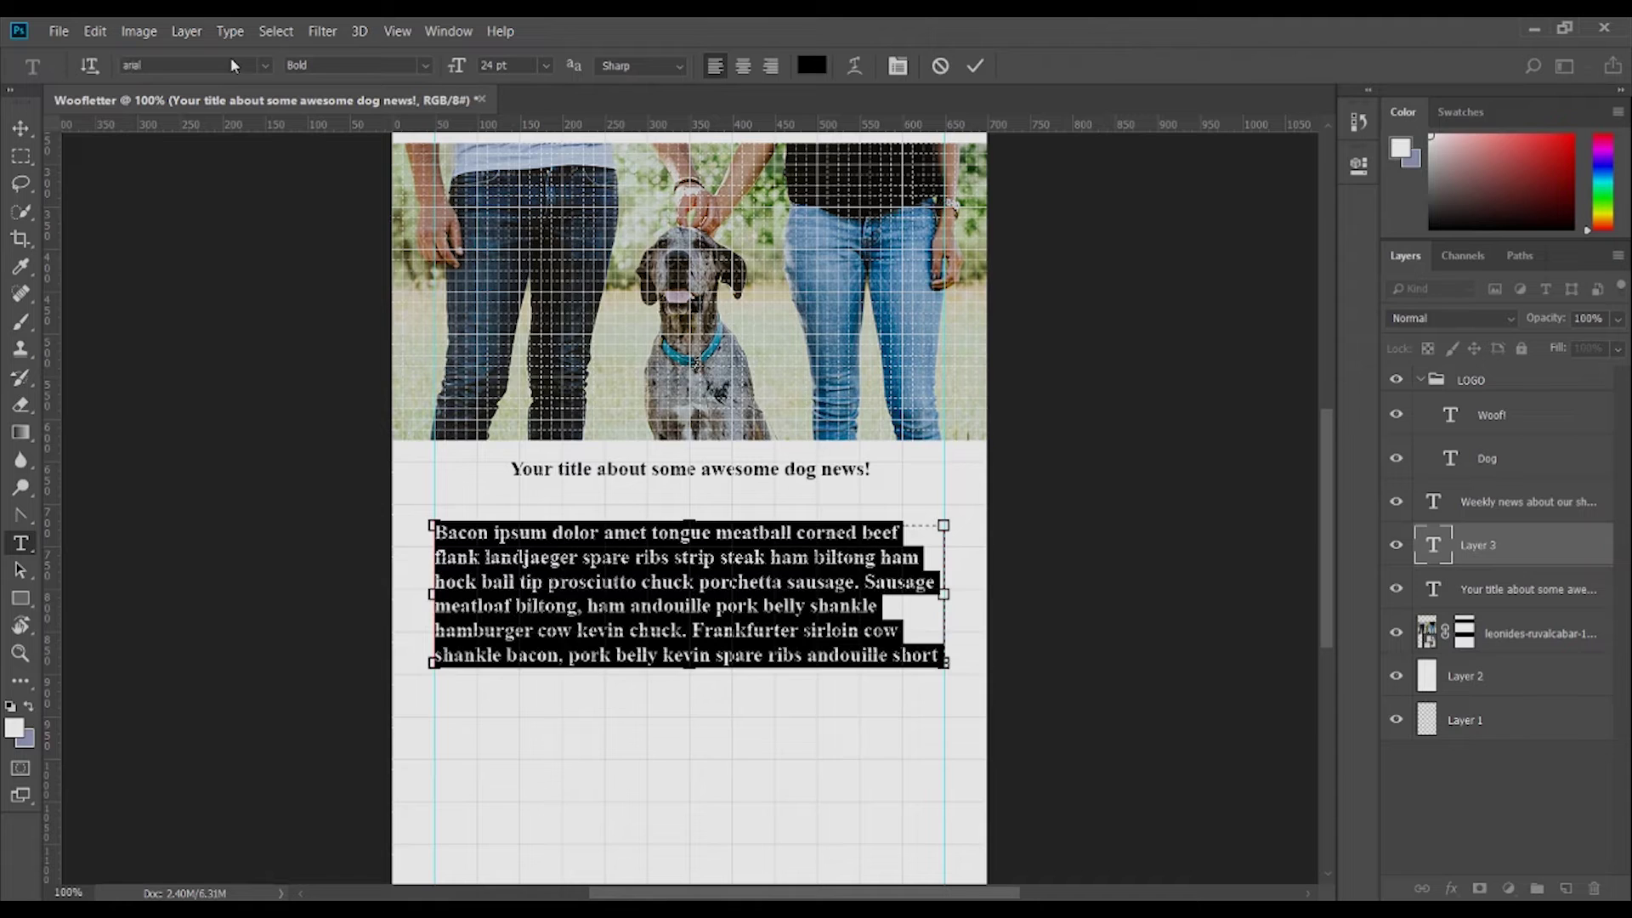
pyautogui.press('Return')
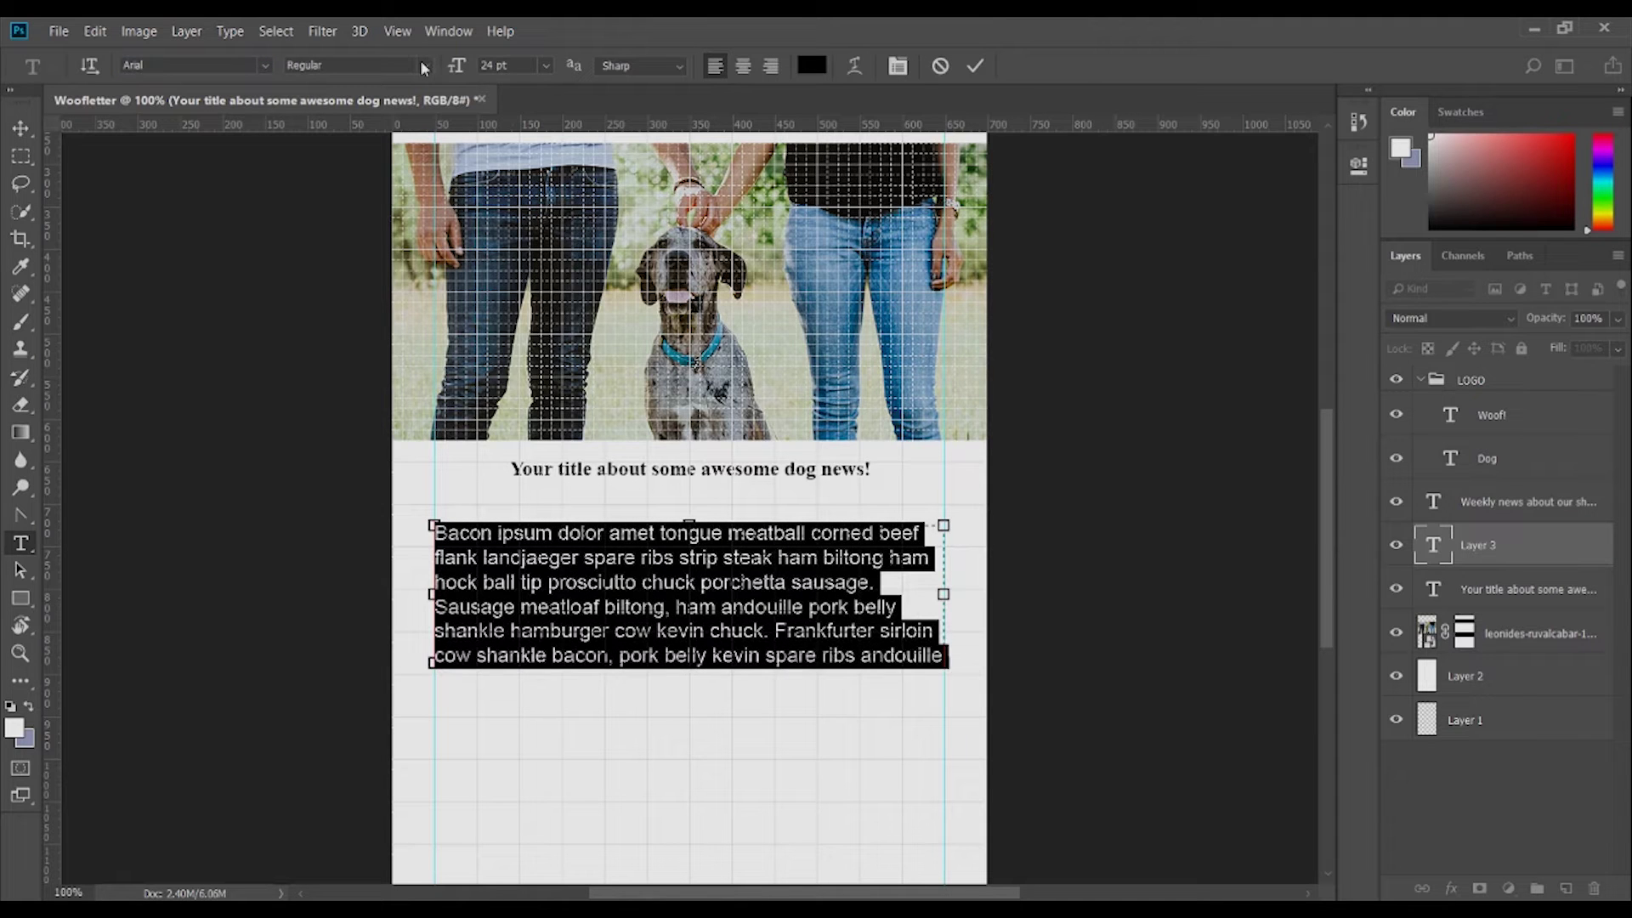
pyautogui.click(546, 67)
pyautogui.click(515, 219)
# Move the paragraph slightly closer to the title, leaving room for one line of text between them
pyautogui.click(22, 127)
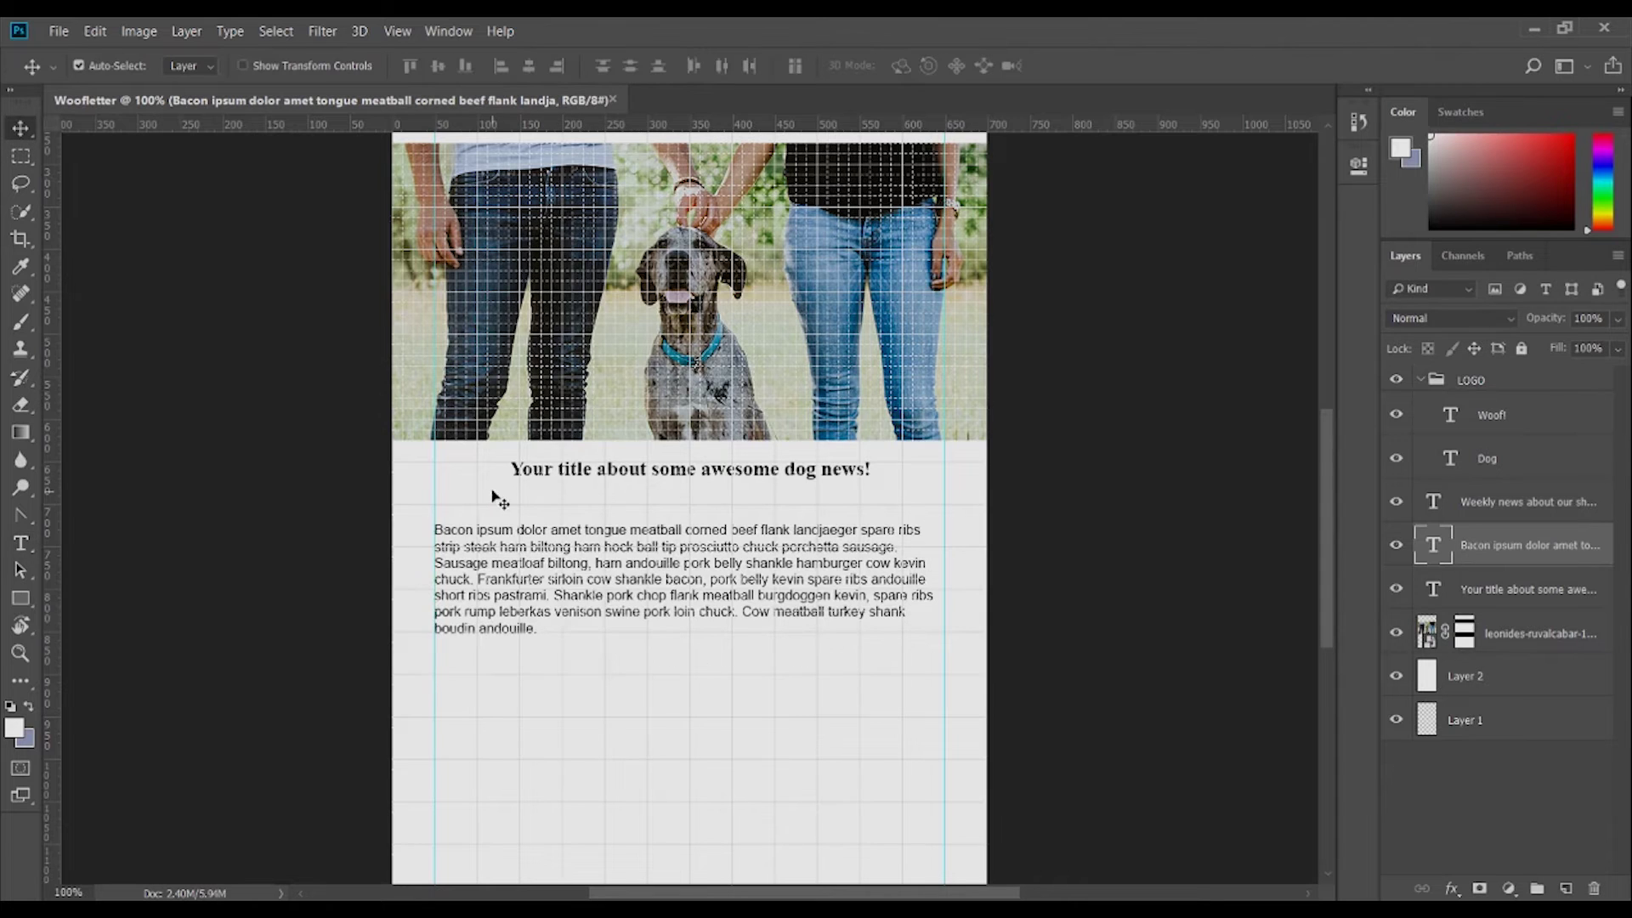
pyautogui.moveTo(566, 554); pyautogui.dragTo(565, 525)
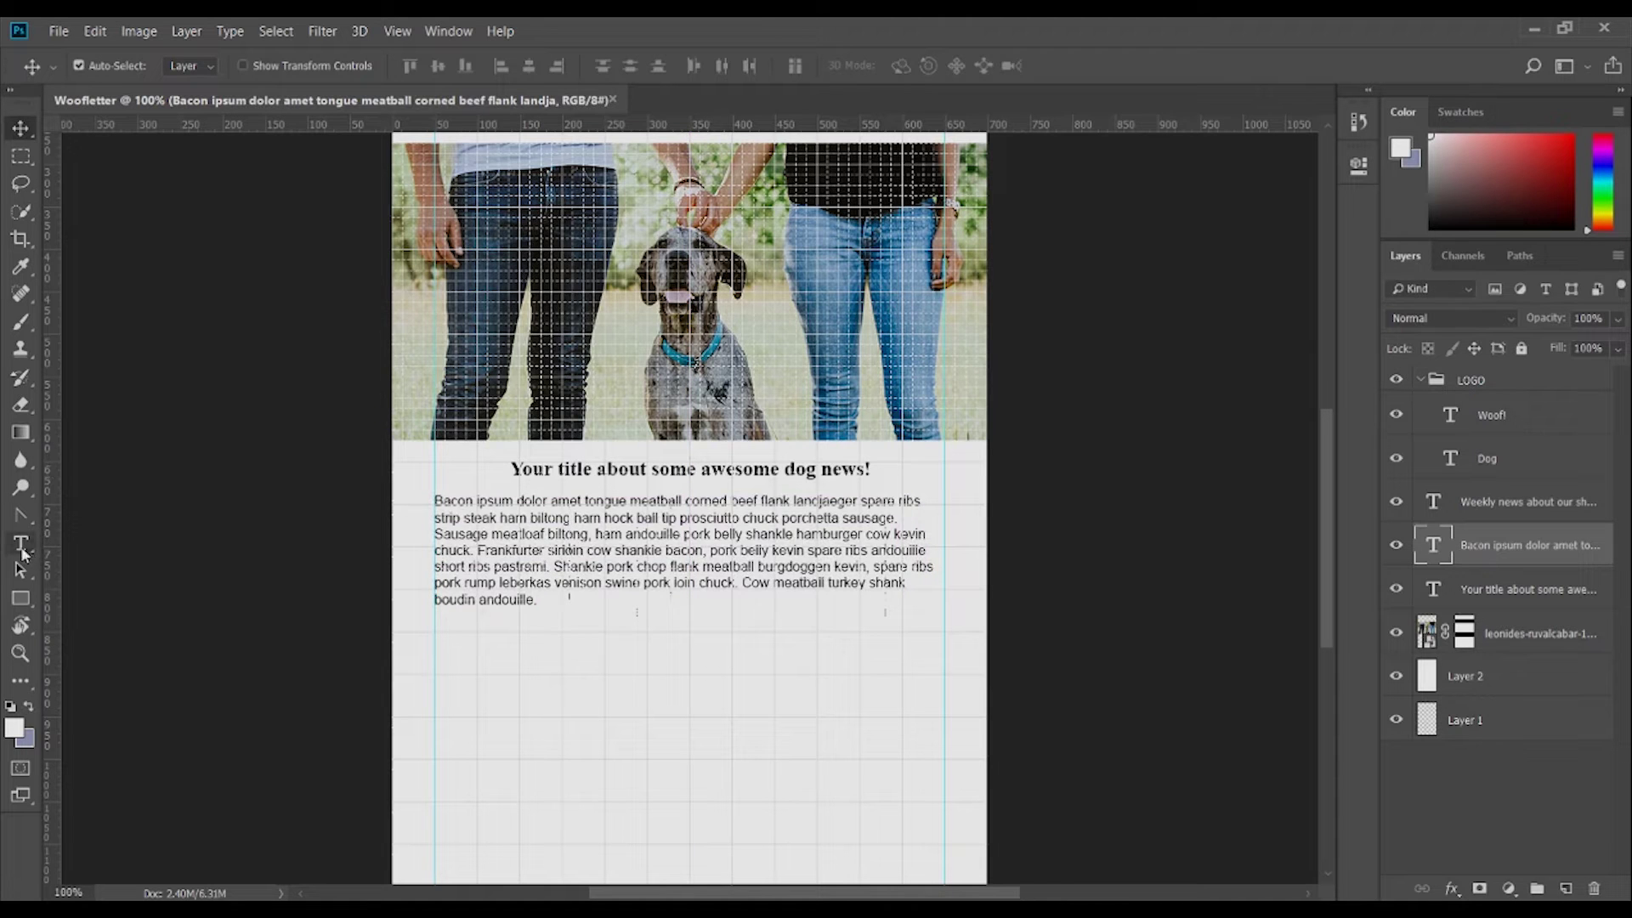
pyautogui.moveTo(473, 551); pyautogui.dragTo(475, 572)
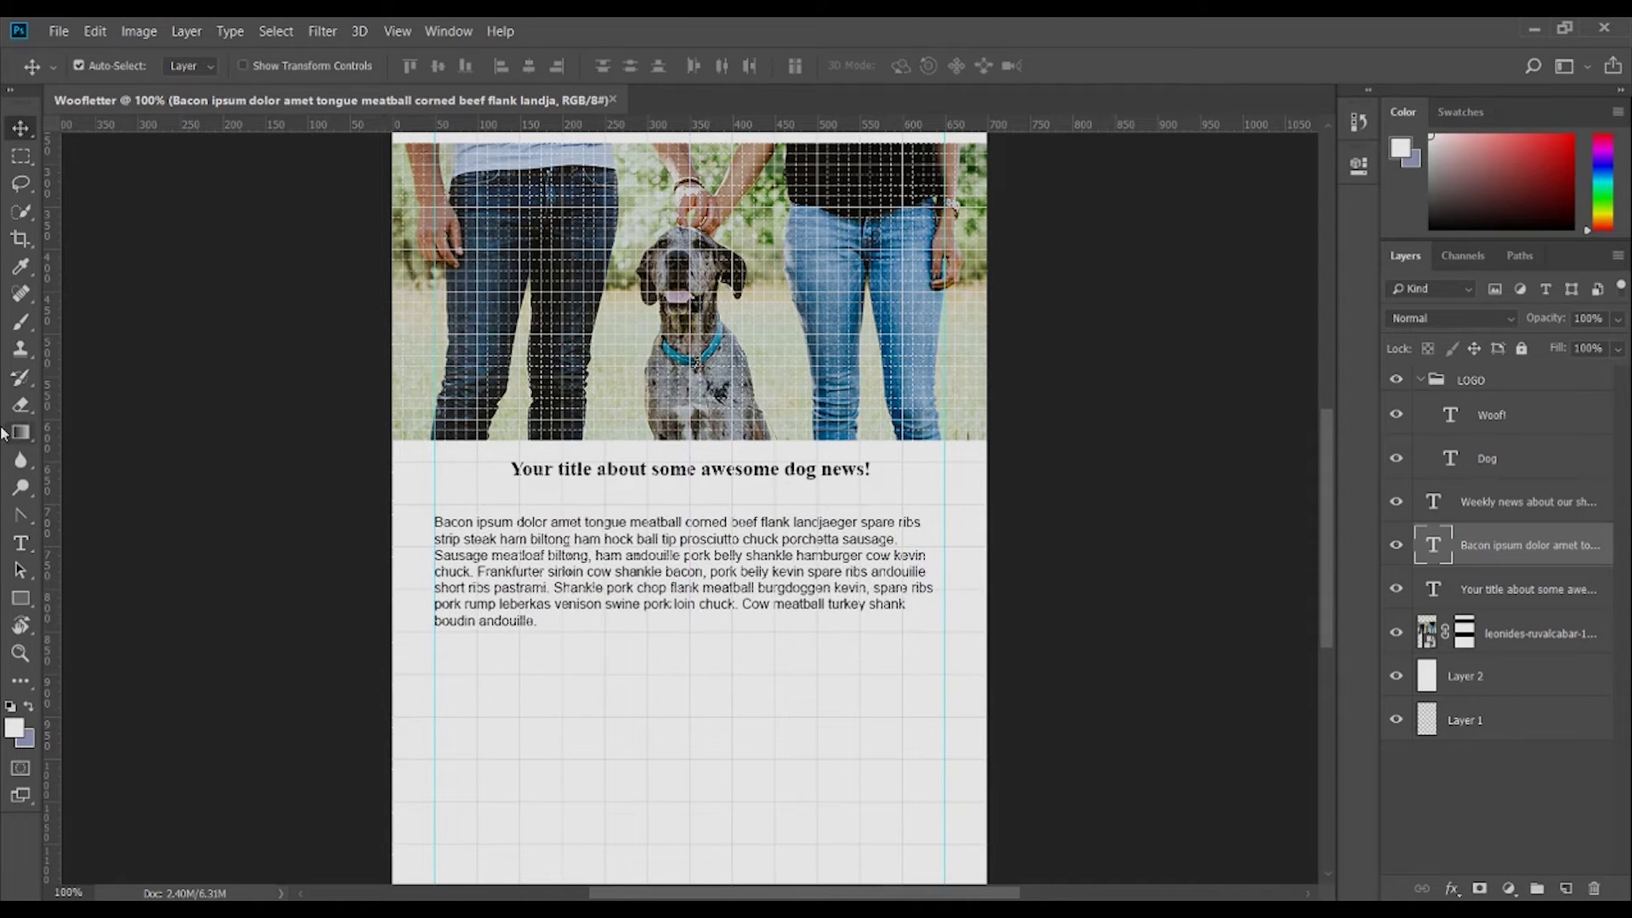
# Add the greeting "Dear {name}," between the title and the paragraph, aligned with the paragraph's left edge
pyautogui.press('t')
pyautogui.click(459, 503)
pyautogui.write('D')
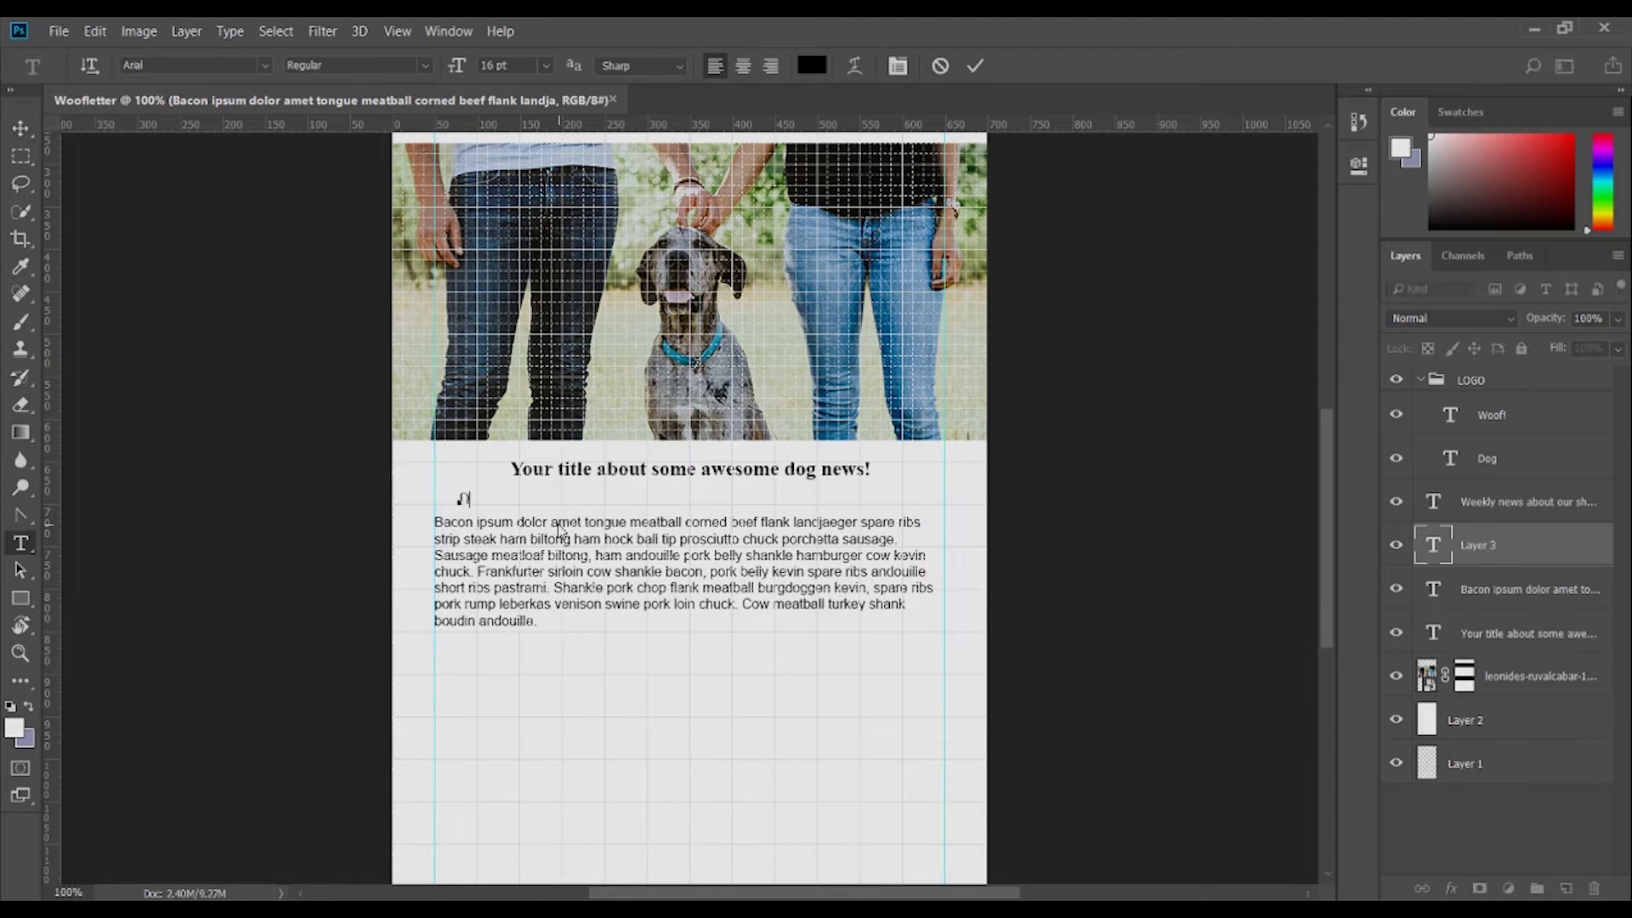
pyautogui.write('ear {name')
pyautogui.press('BackSpace')
pyautogui.write('},')
pyautogui.click(21, 127)
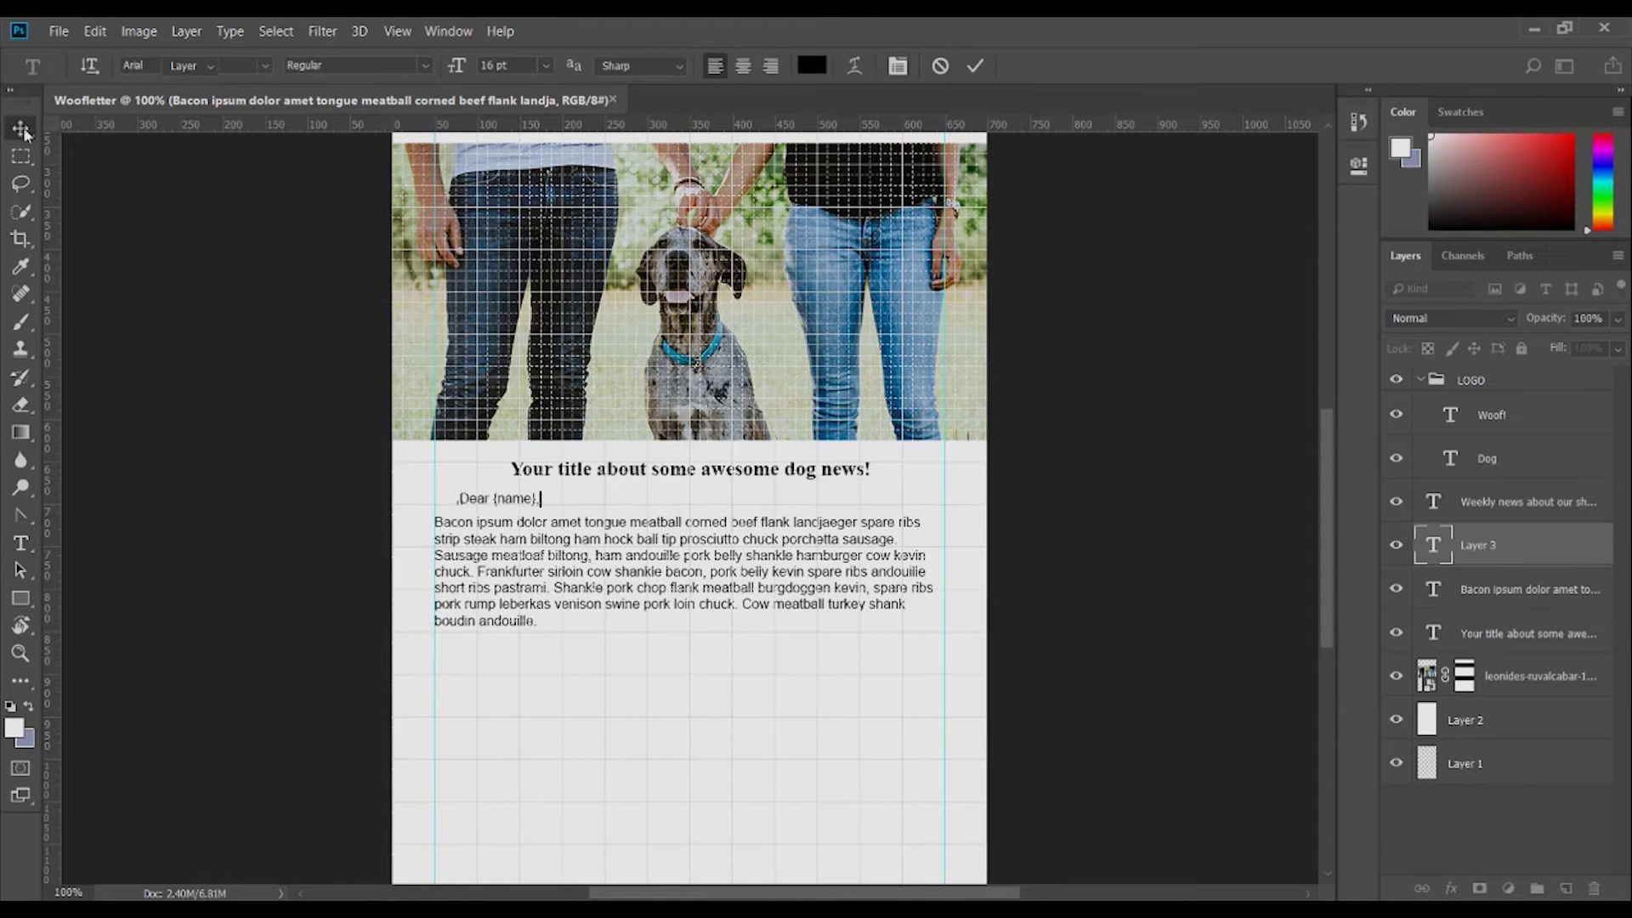
pyautogui.moveTo(504, 507); pyautogui.dragTo(479, 506)
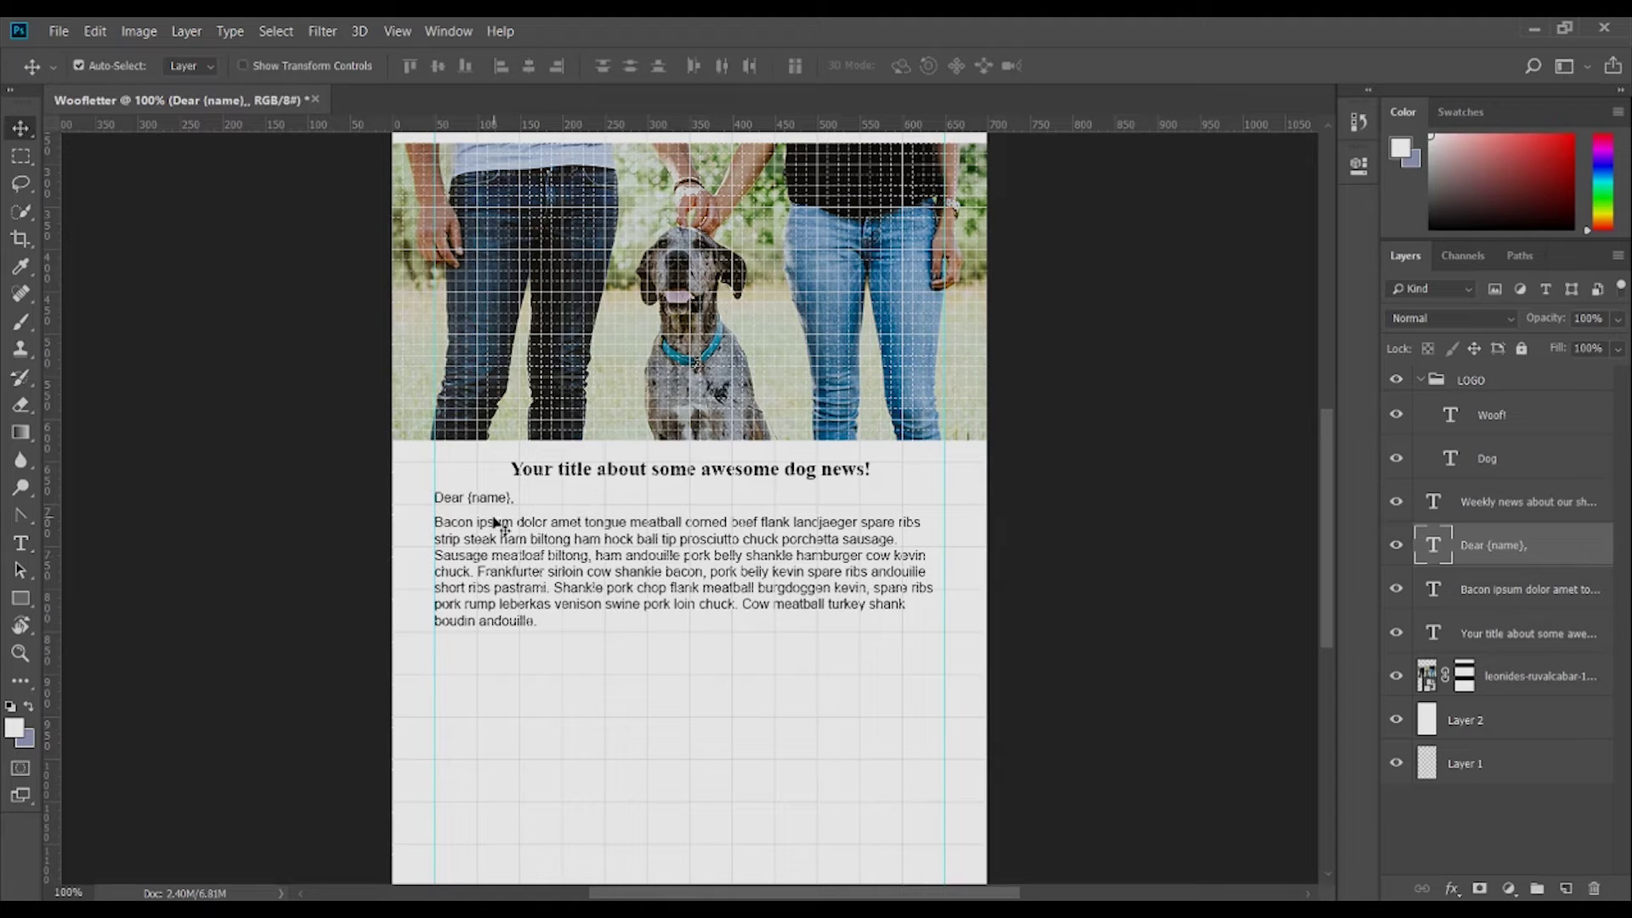
# Add a fallback to the greeting's placeholder so it reads "Dear {name | 'Dog Lover'},"
pyautogui.click(19, 545)
pyautogui.click(504, 500)
pyautogui.write('/')
pyautogui.press('BackSpace')
pyautogui.write('?')
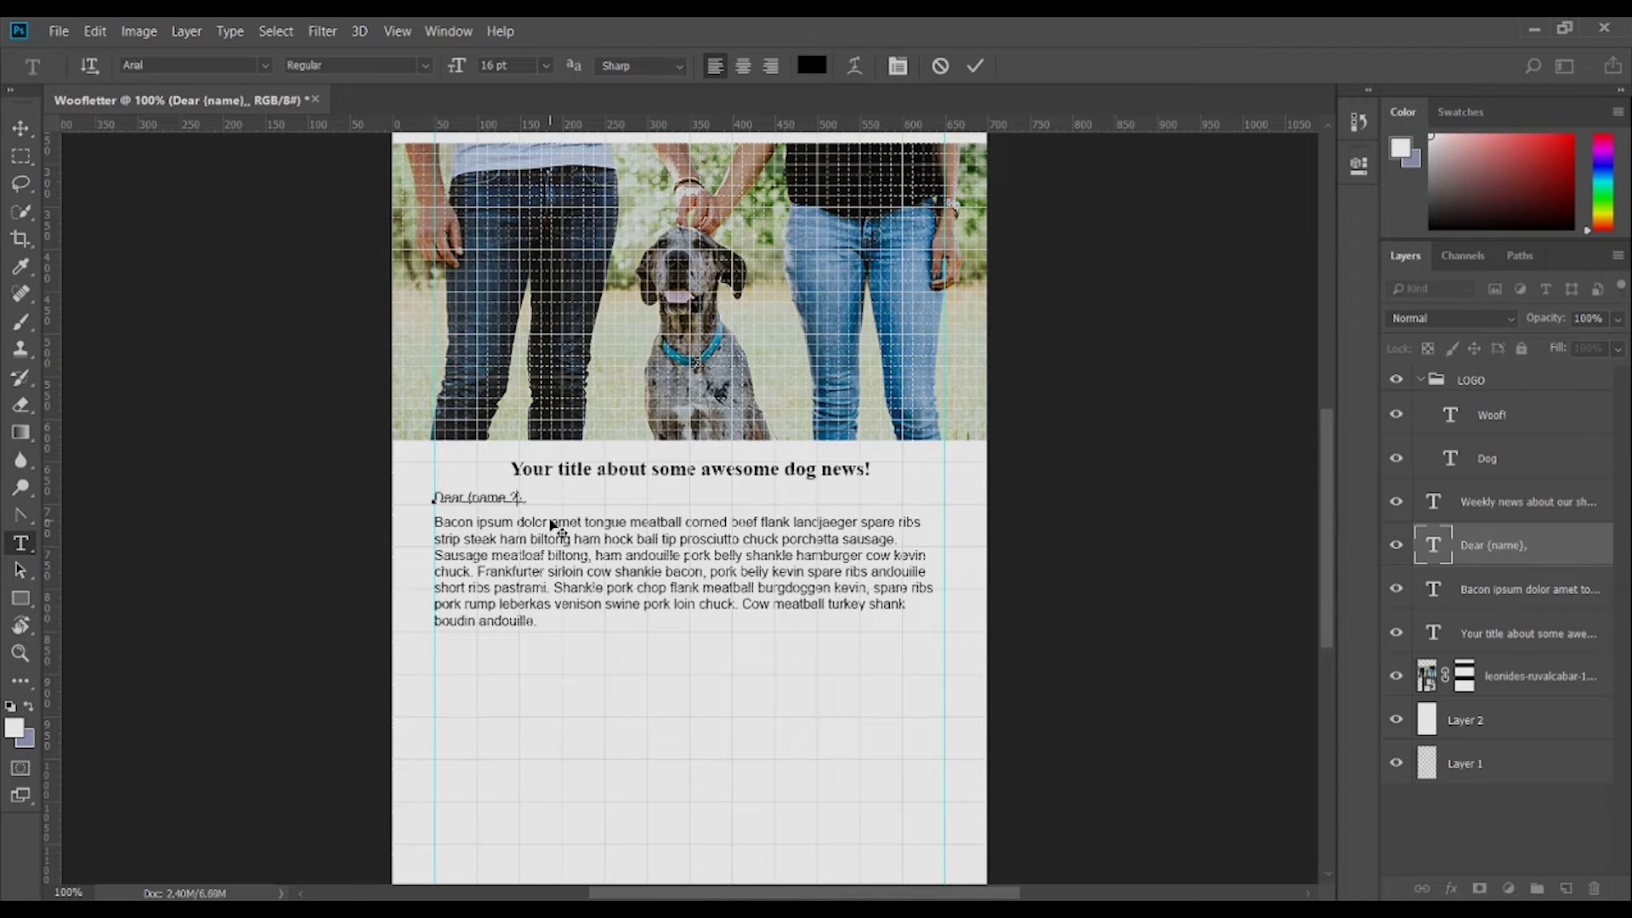
pyautogui.write('| ')
pyautogui.write('Dog')
pyautogui.write(' Lover')
pyautogui.write("'")
pyautogui.click(518, 499)
pyautogui.write("'")
pyautogui.click(21, 128)
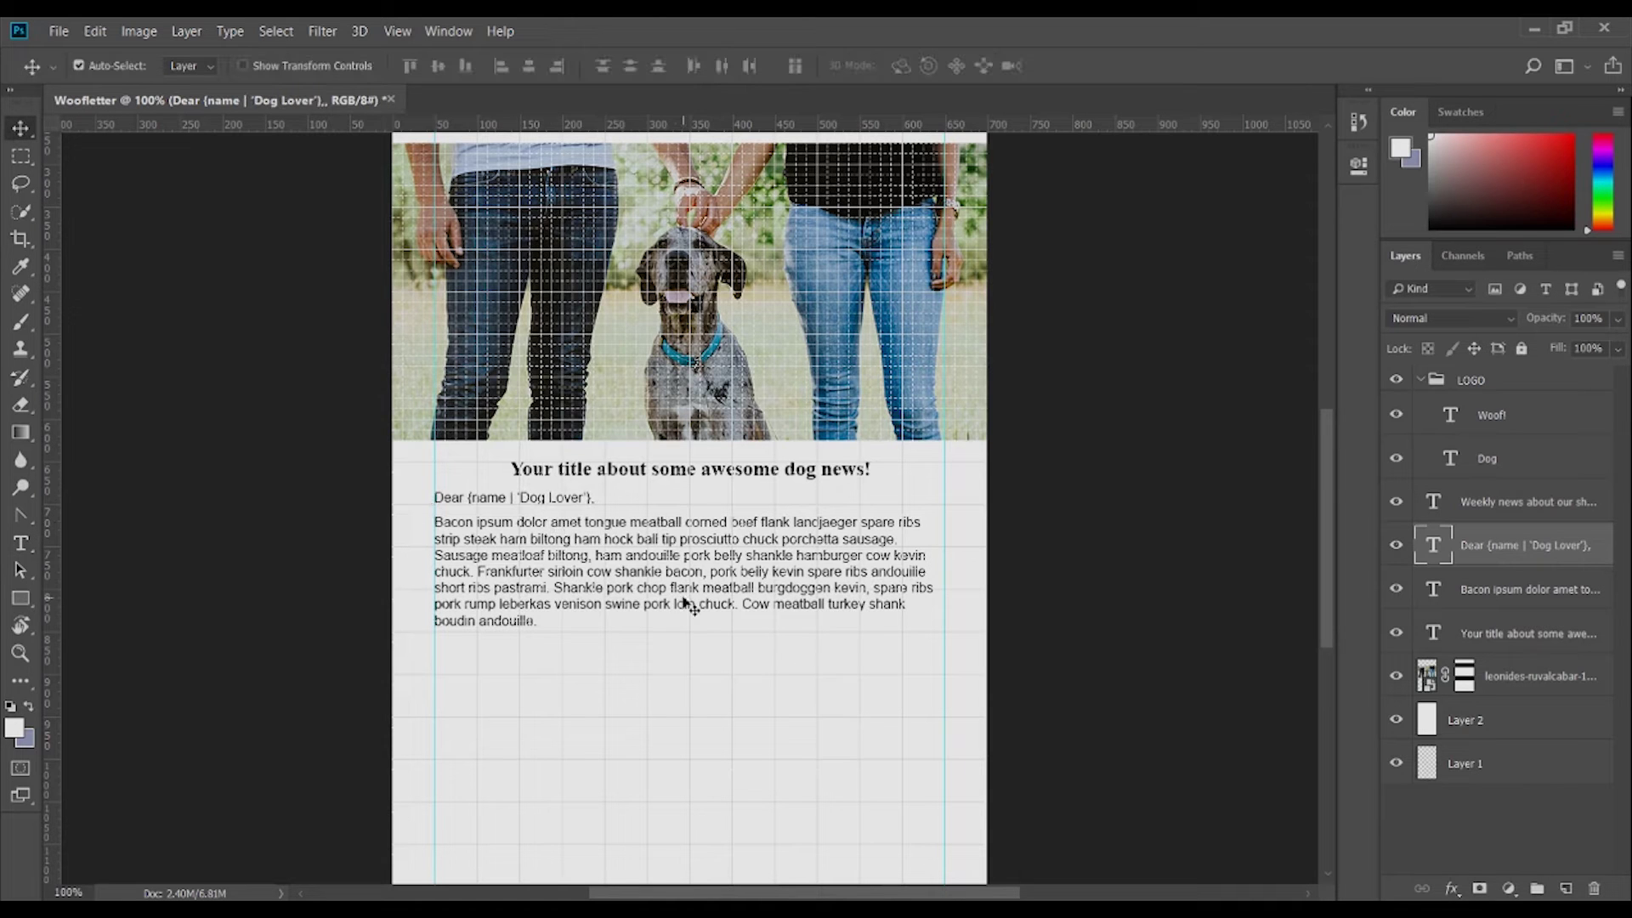
# Group the greeting and paragraph layers and name the group "Copy"
pyautogui.keyDown('shift'); pyautogui.click(571, 563); pyautogui.keyUp('shift')
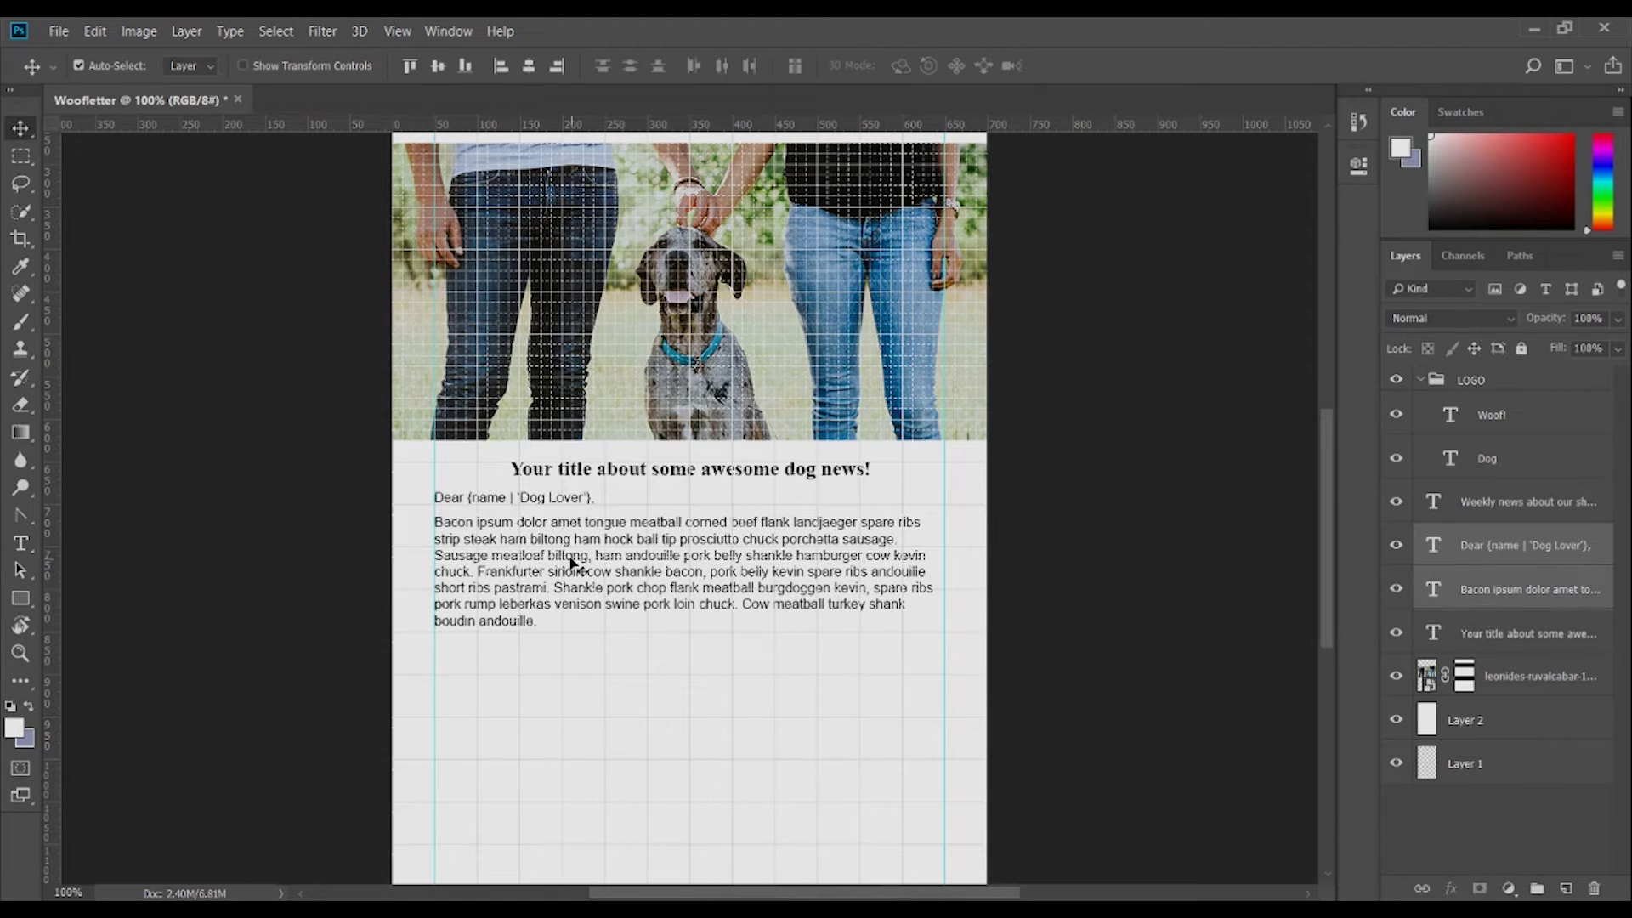
pyautogui.hotkey('ctrl', 'g')
pyautogui.doubleClick(1476, 536)
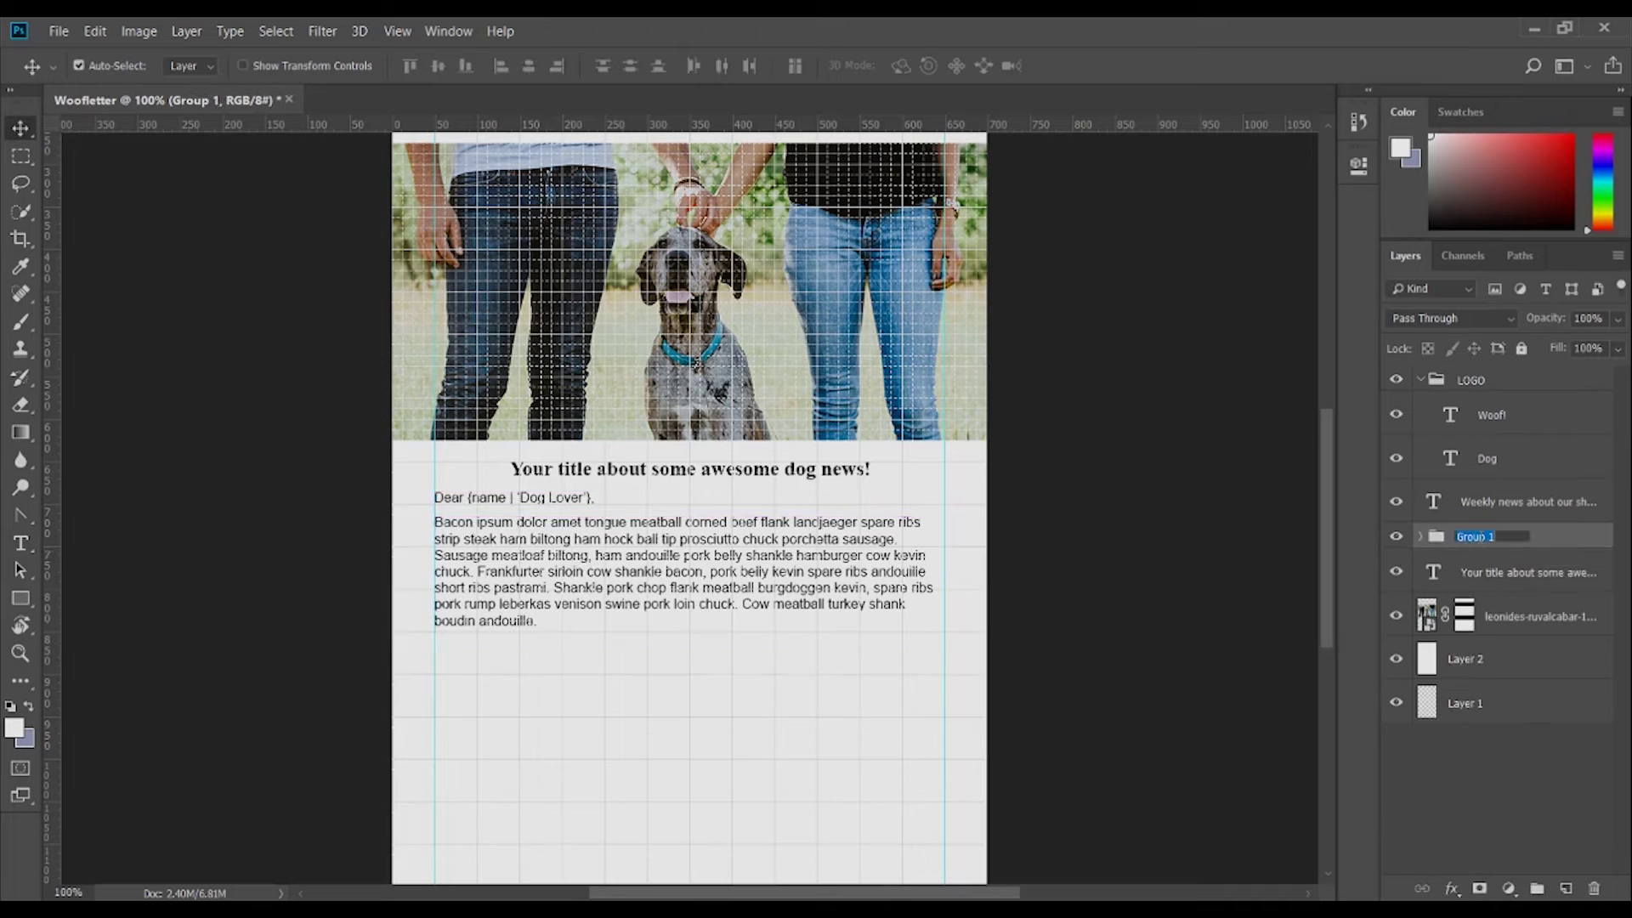
pyautogui.write('Copy')
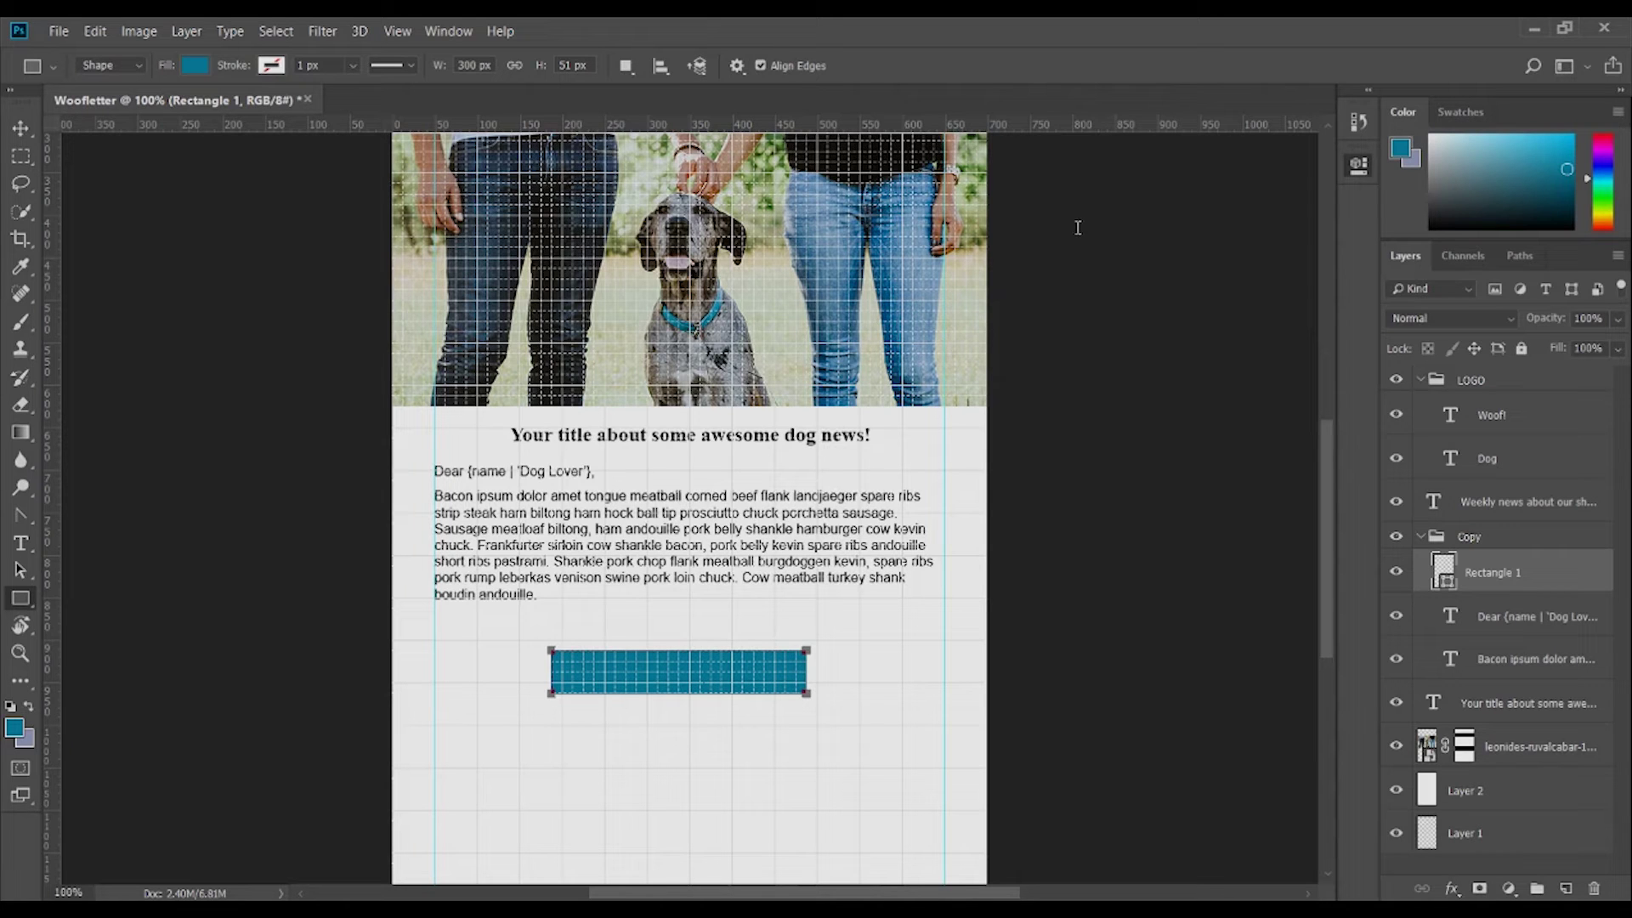
# Nudge the teal rectangle beneath the paragraph to the right so it is centred on the page
pyautogui.press('Right')
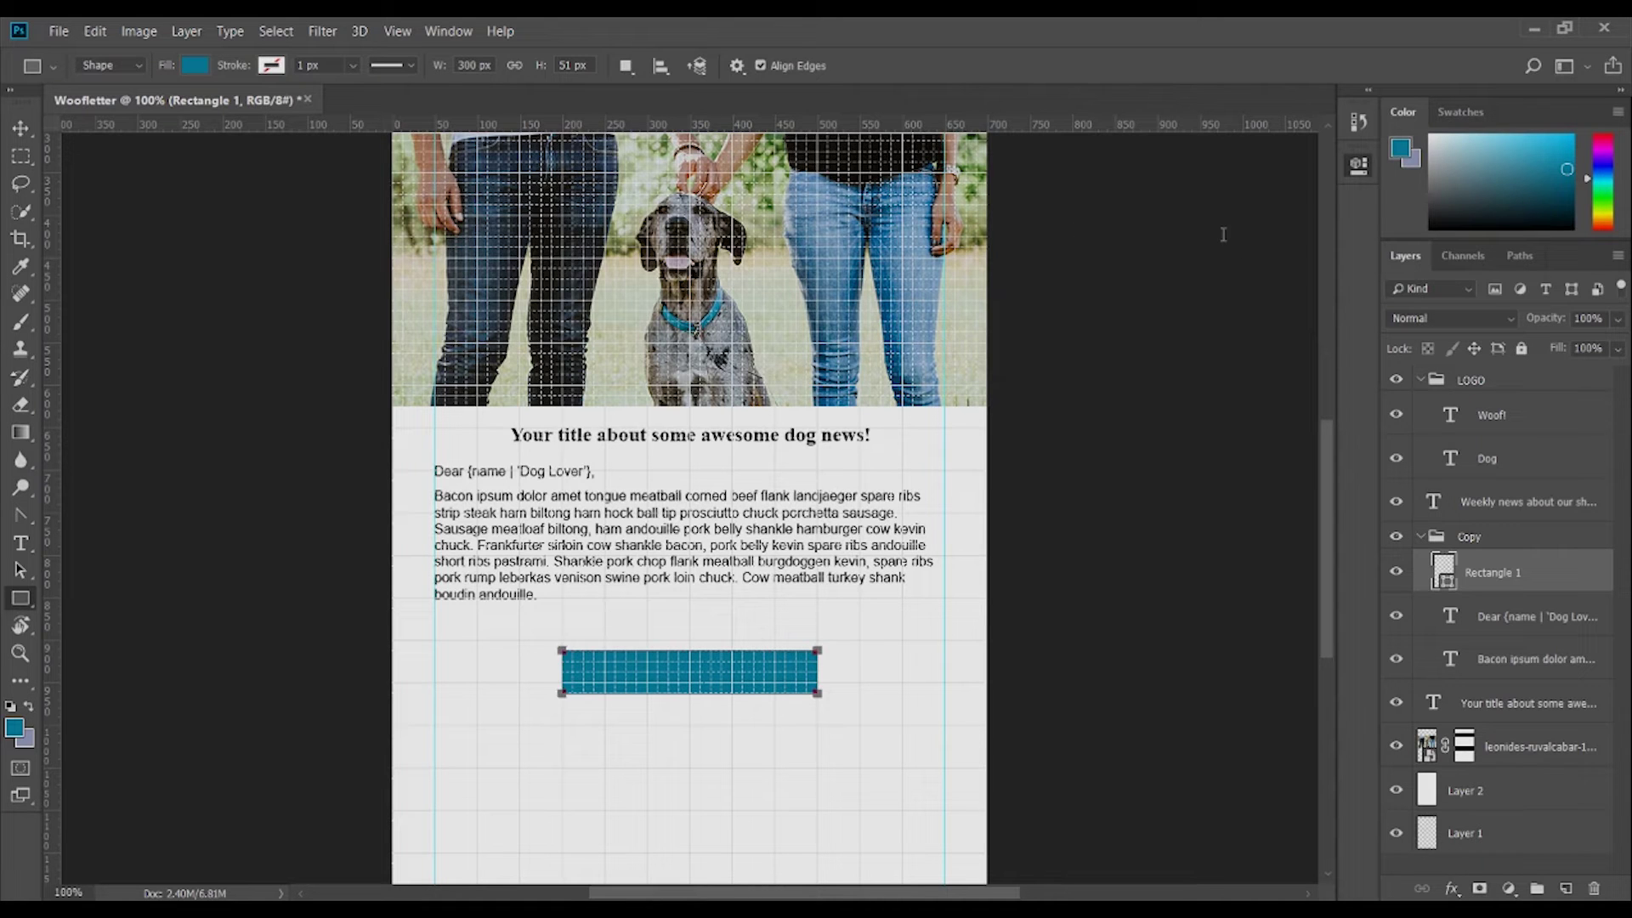
# Set the teal rectangle's height to 60 px and centre it horizontally on the page
pyautogui.press('Return')
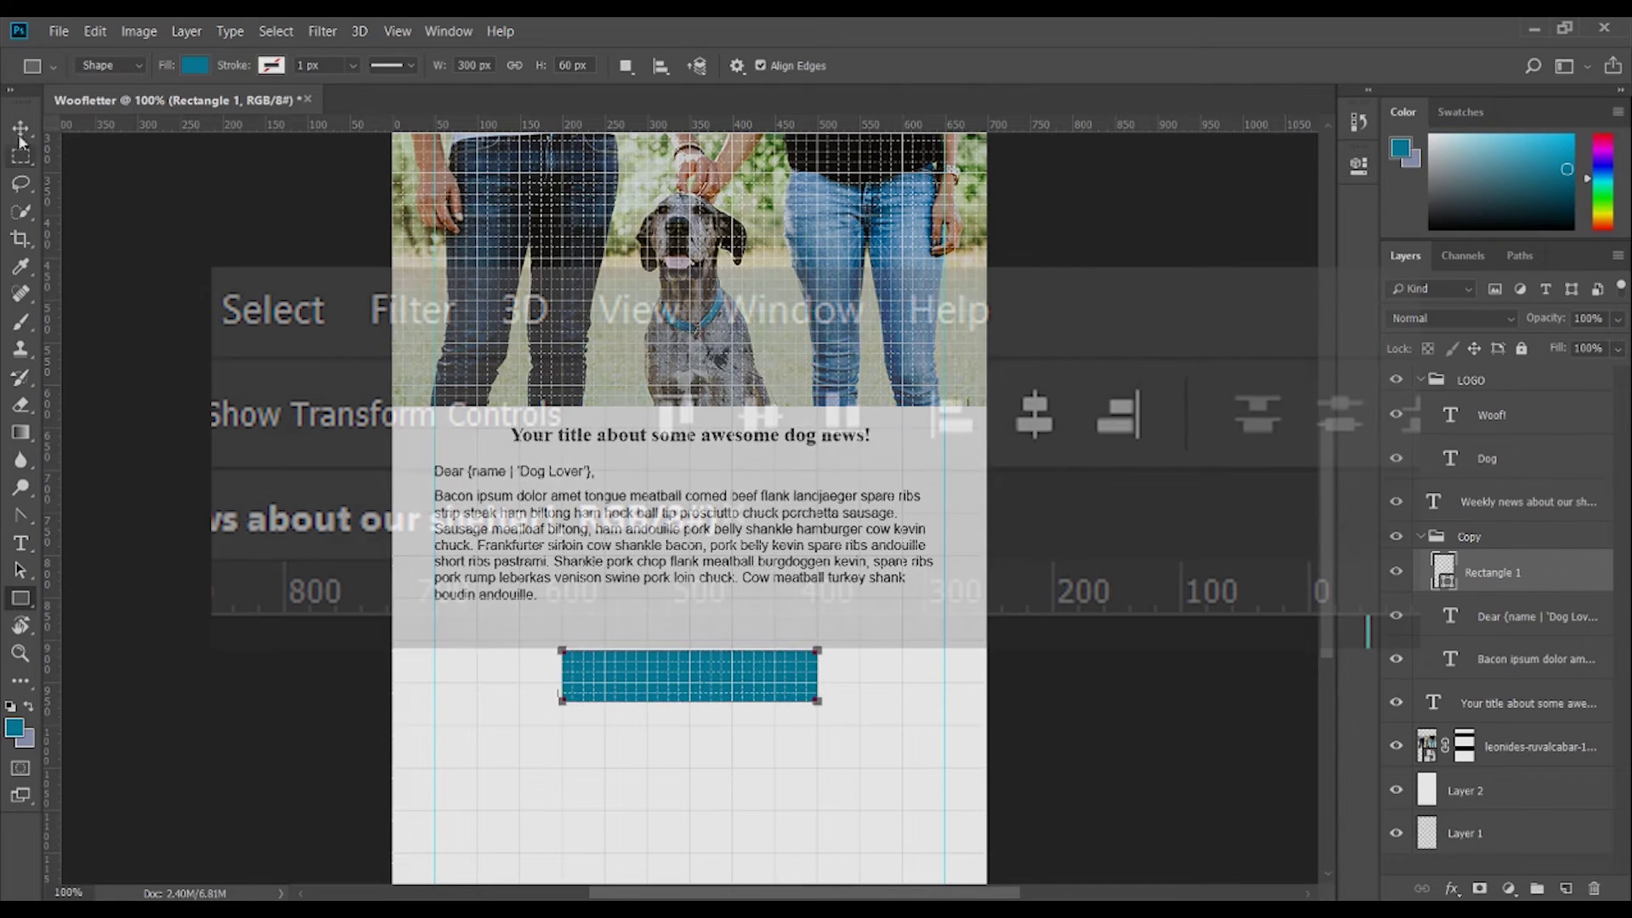
pyautogui.press('v')
pyautogui.moveTo(720, 680); pyautogui.dragTo(695, 680)
pyautogui.hotkey('ctrl', 'a')
pyautogui.click(528, 66)
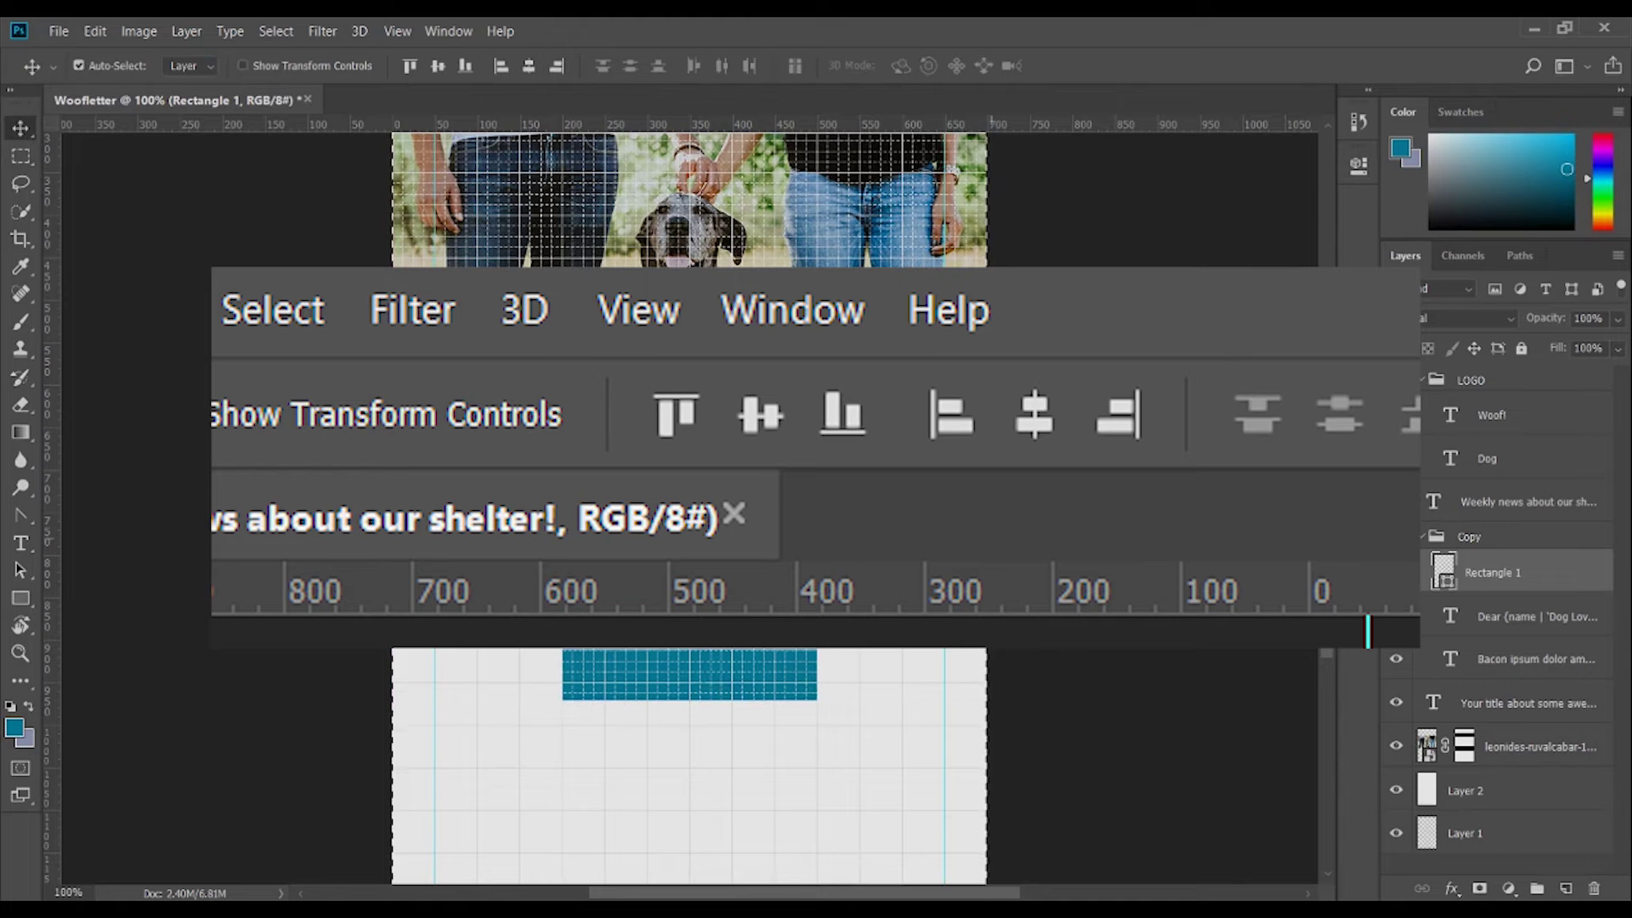
pyautogui.click(297, 374)
pyautogui.scroll(-2, 731, 611)
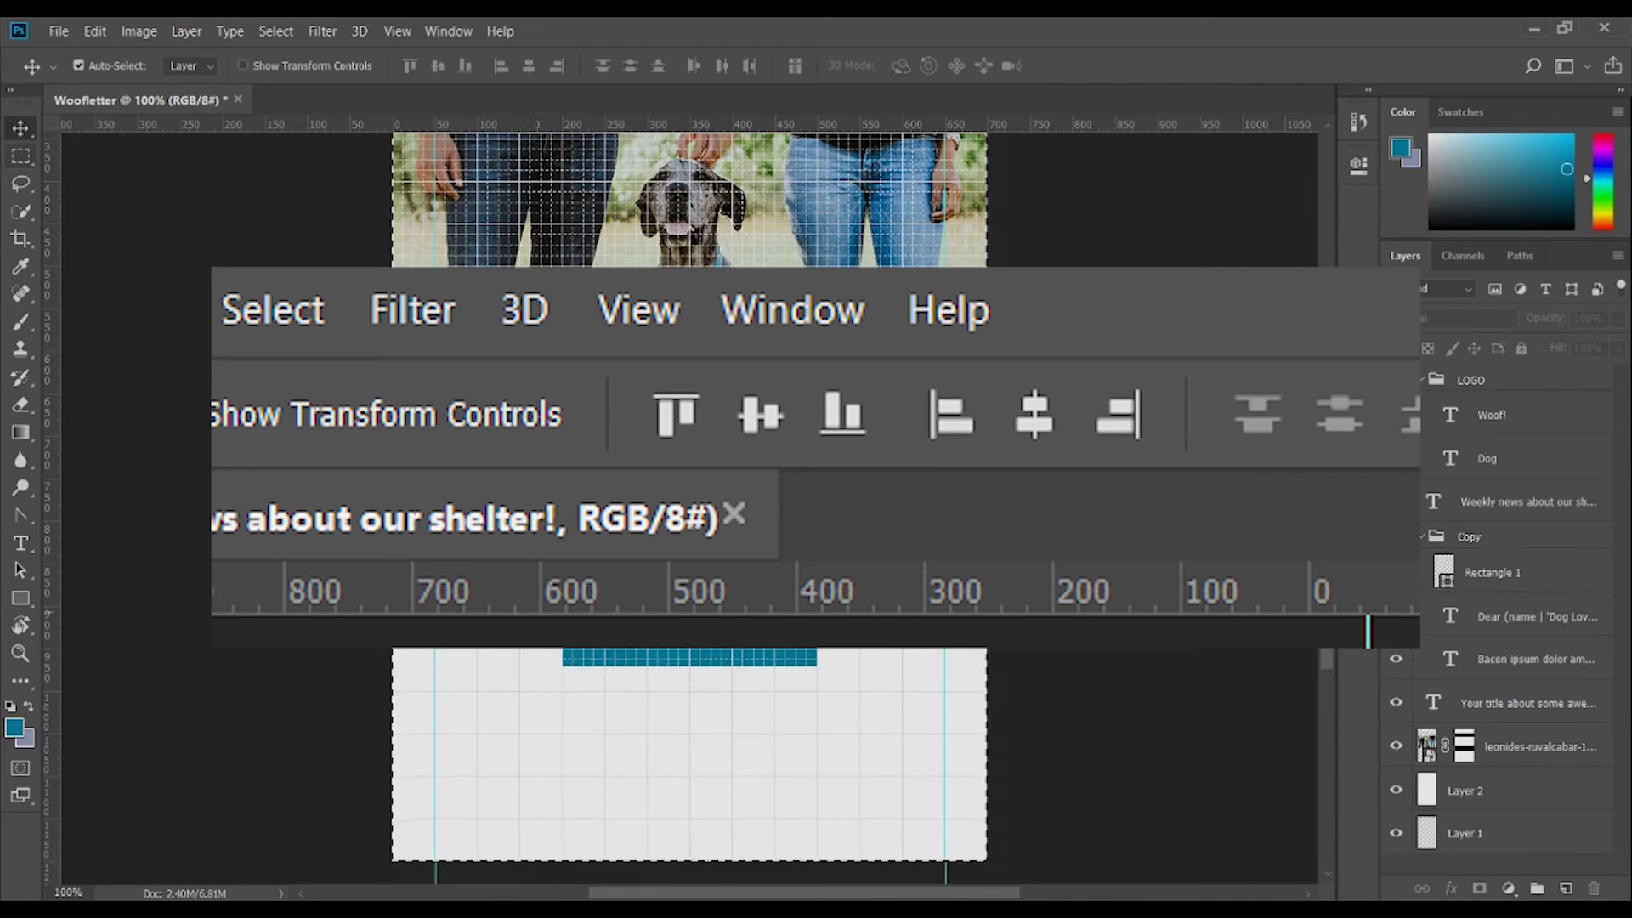
pyautogui.click(21, 160)
pyautogui.click(21, 128)
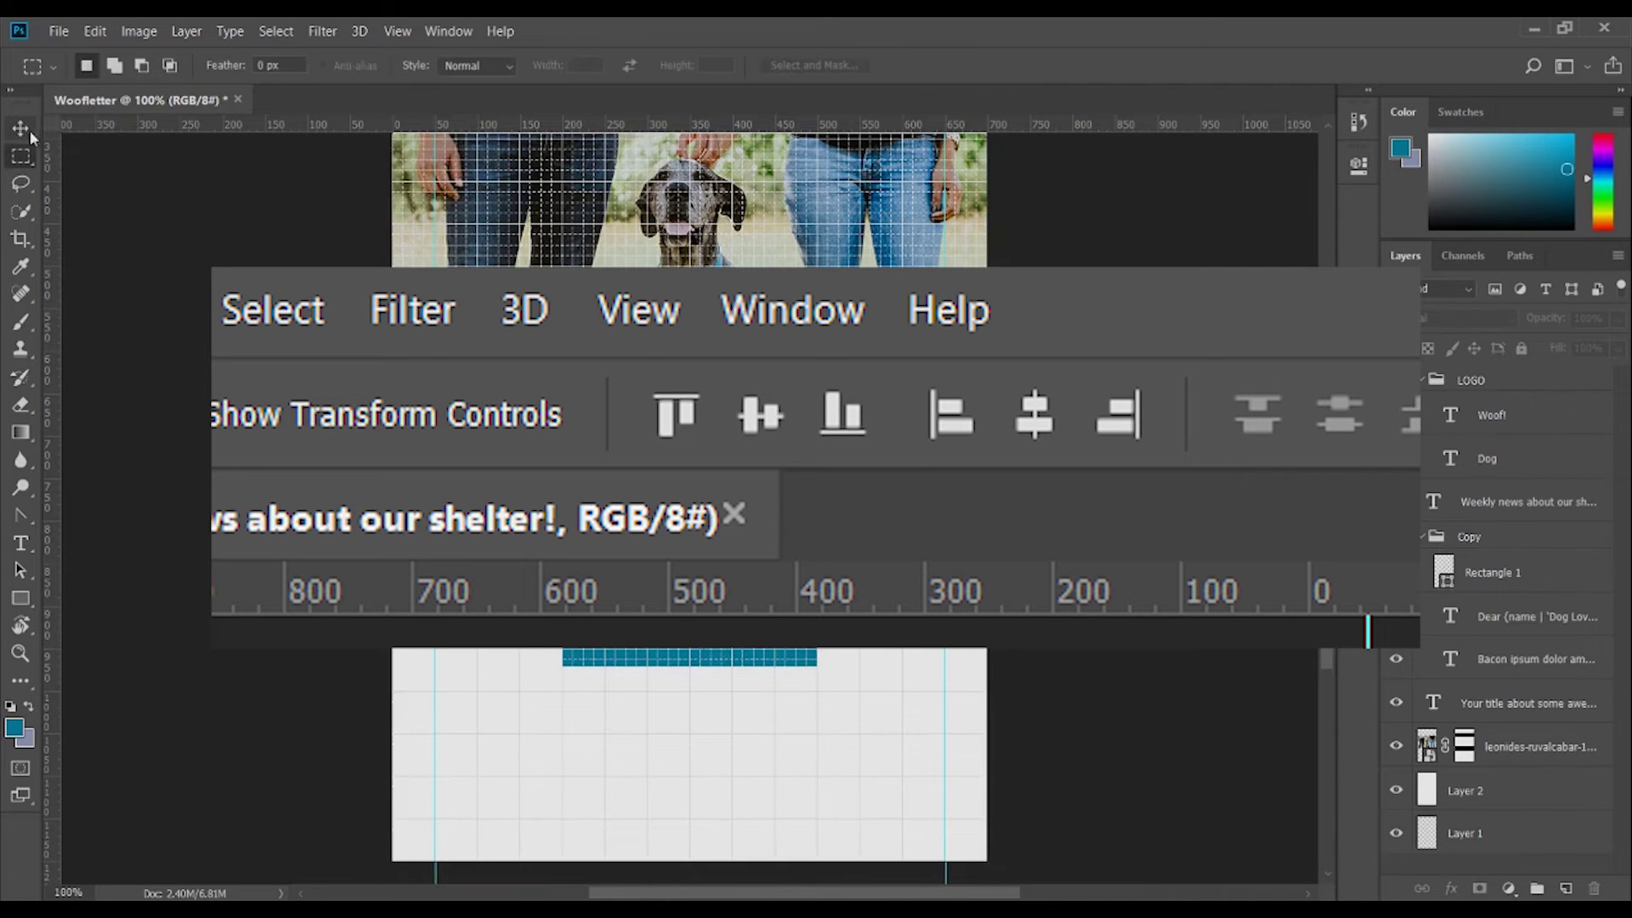
# Rename the teal rectangle's layer as "CTA BG" and move the rectangle up closer to the paragraph
pyautogui.click(685, 652)
pyautogui.doubleClick(1491, 571)
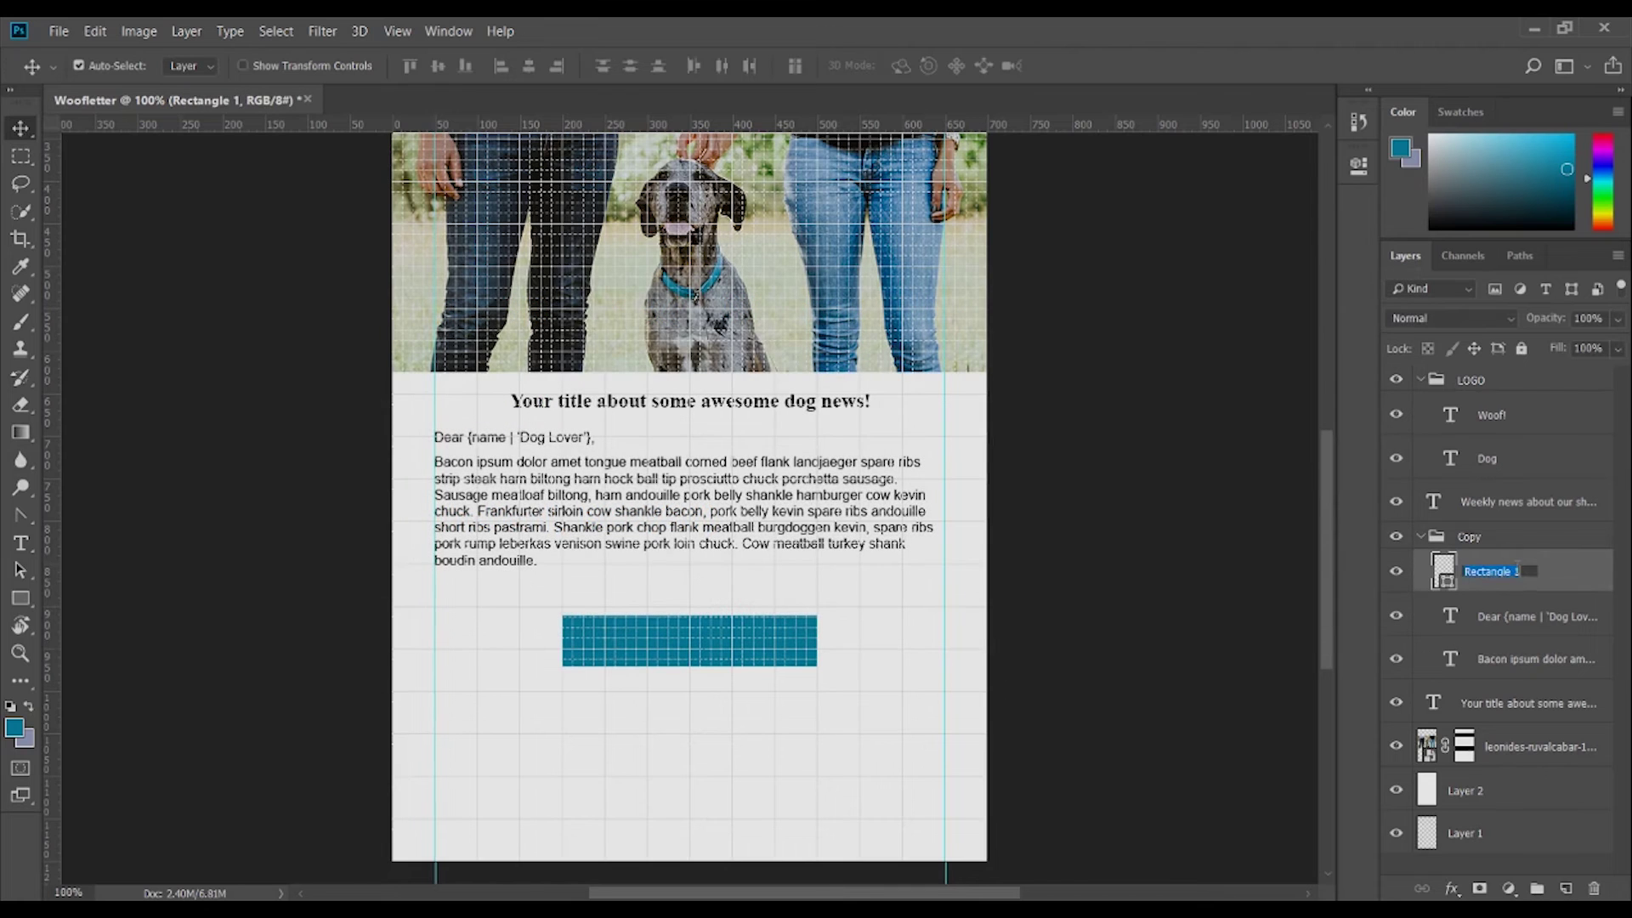
pyautogui.write('CTA BG')
pyautogui.press('Return')
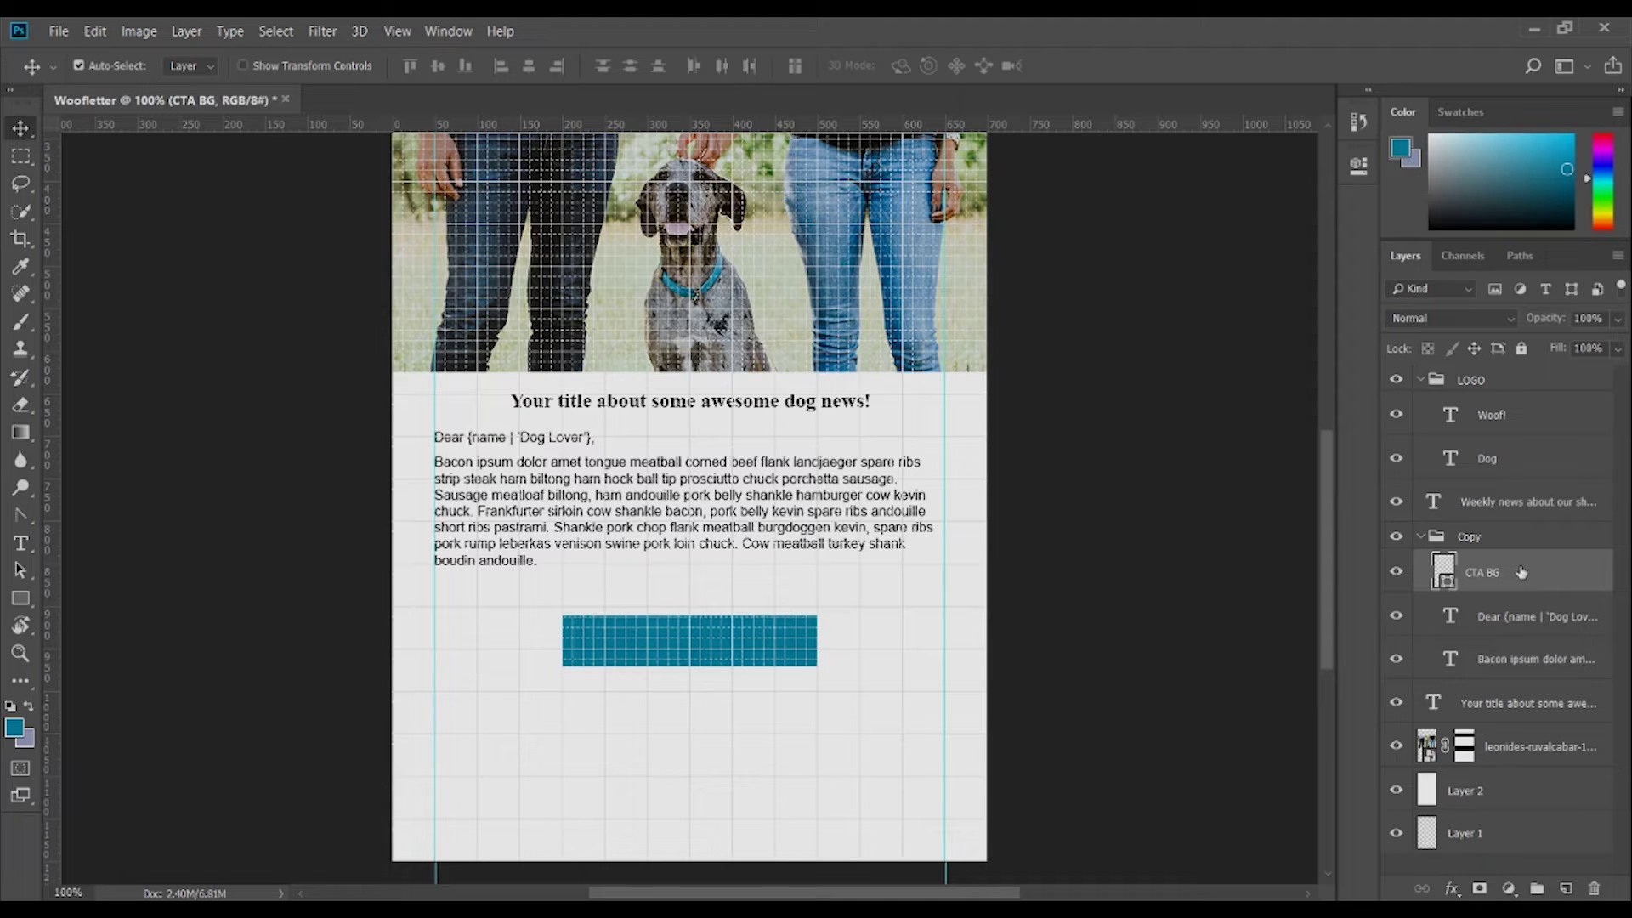
pyautogui.moveTo(711, 651); pyautogui.dragTo(709, 632)
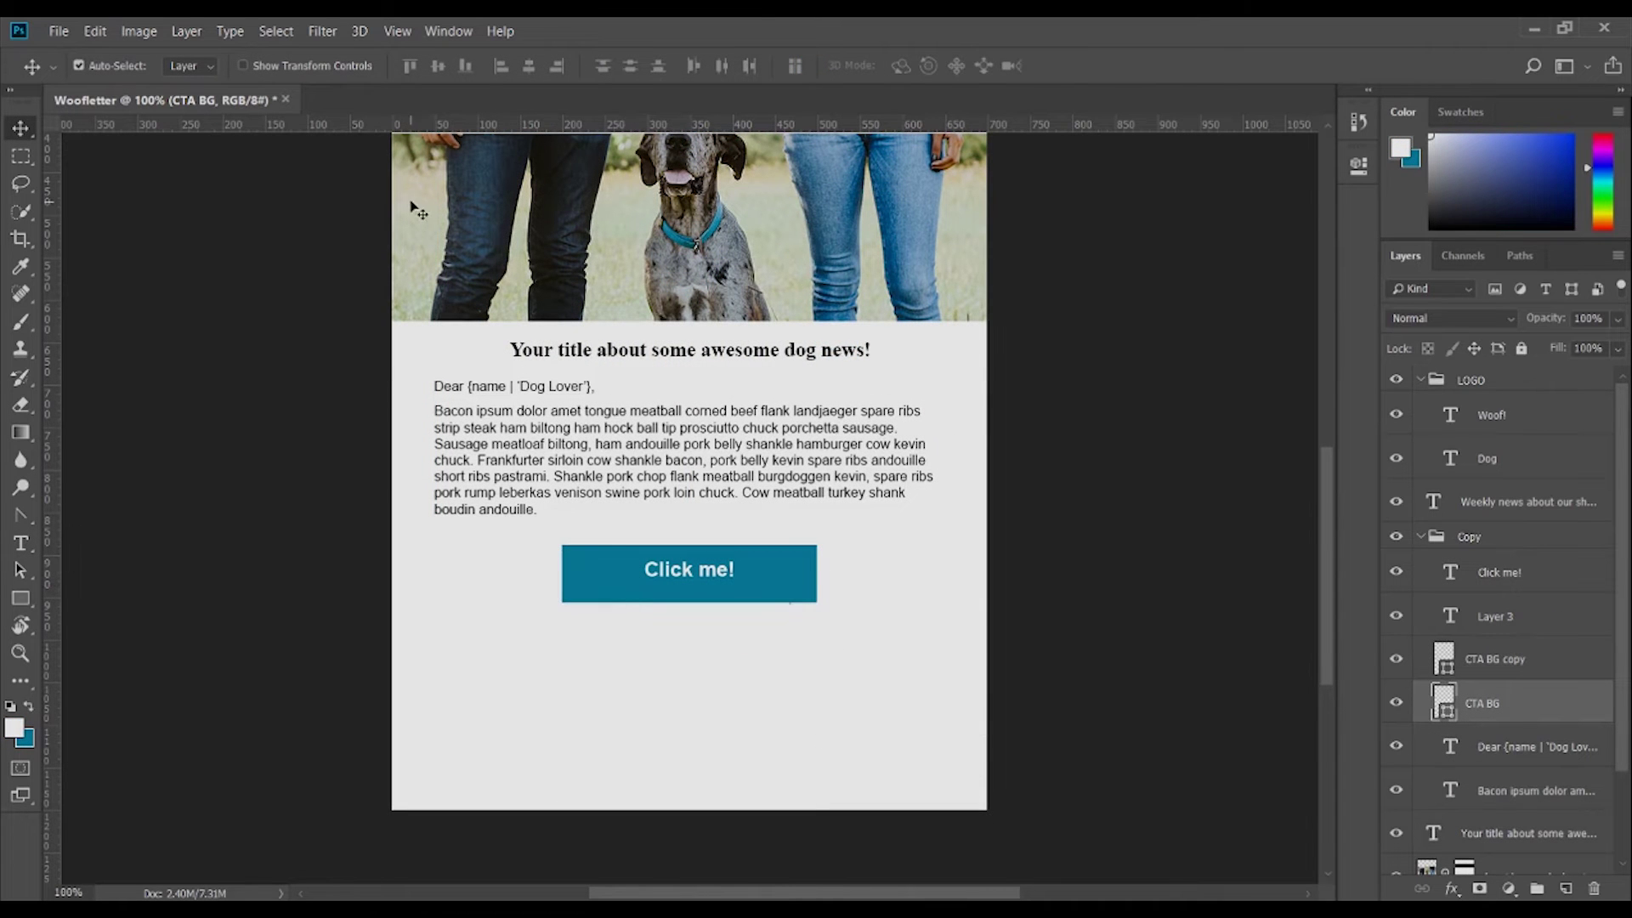
# Change the fill of the CTA BG rectangle behind the teal button to a dark navy
pyautogui.click(1560, 152)
pyautogui.click(21, 598)
pyautogui.click(202, 68)
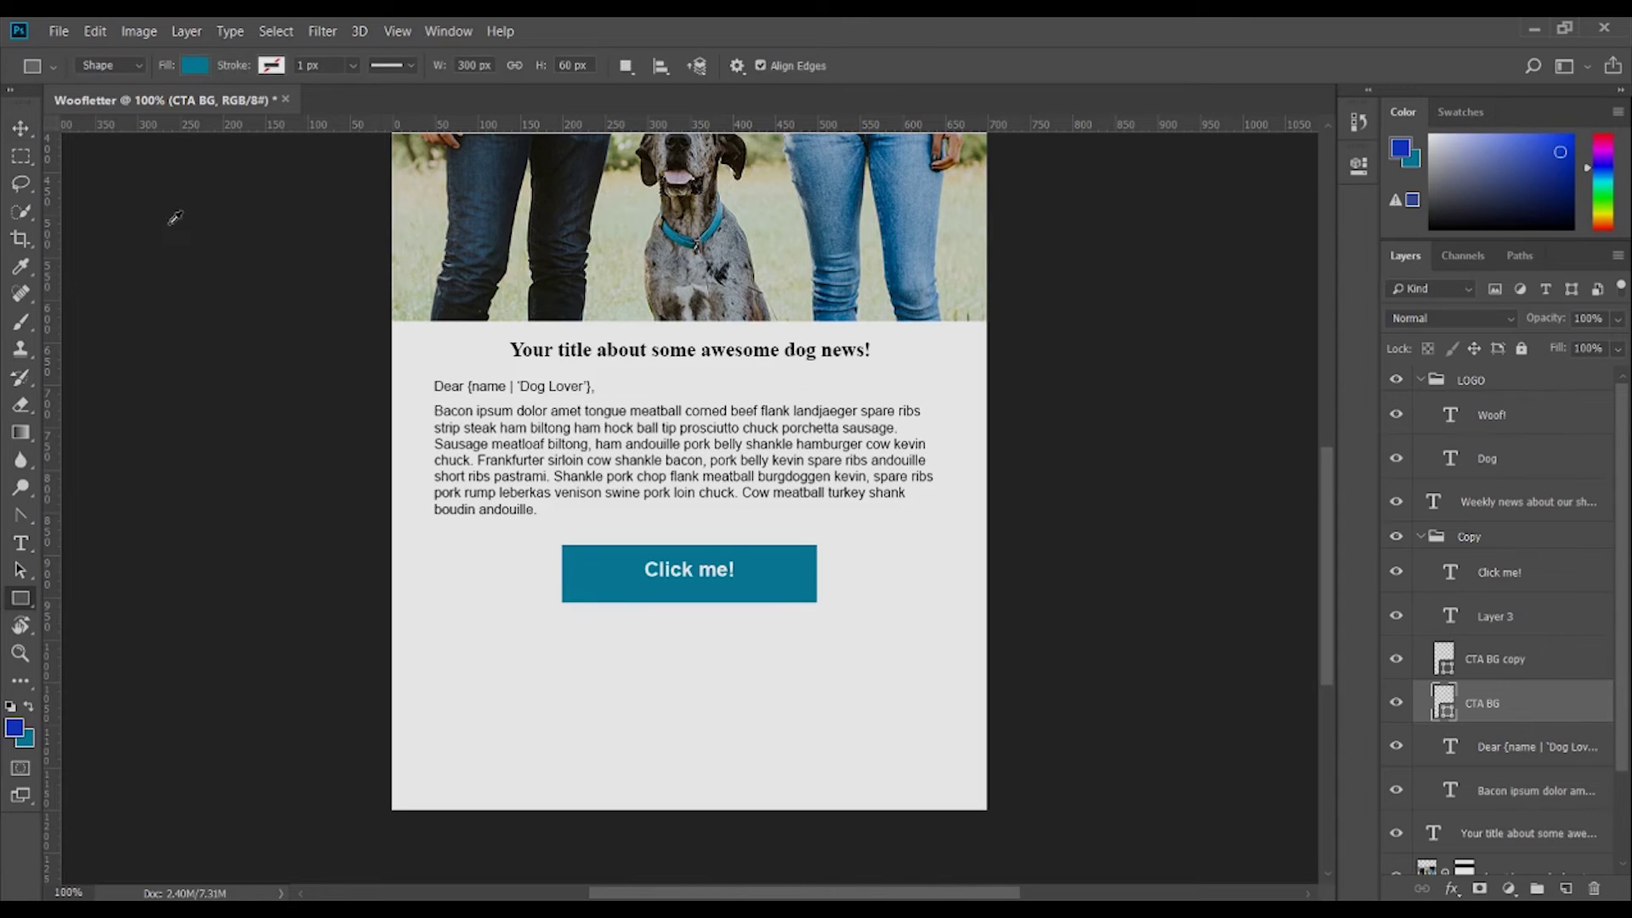
pyautogui.click(148, 178)
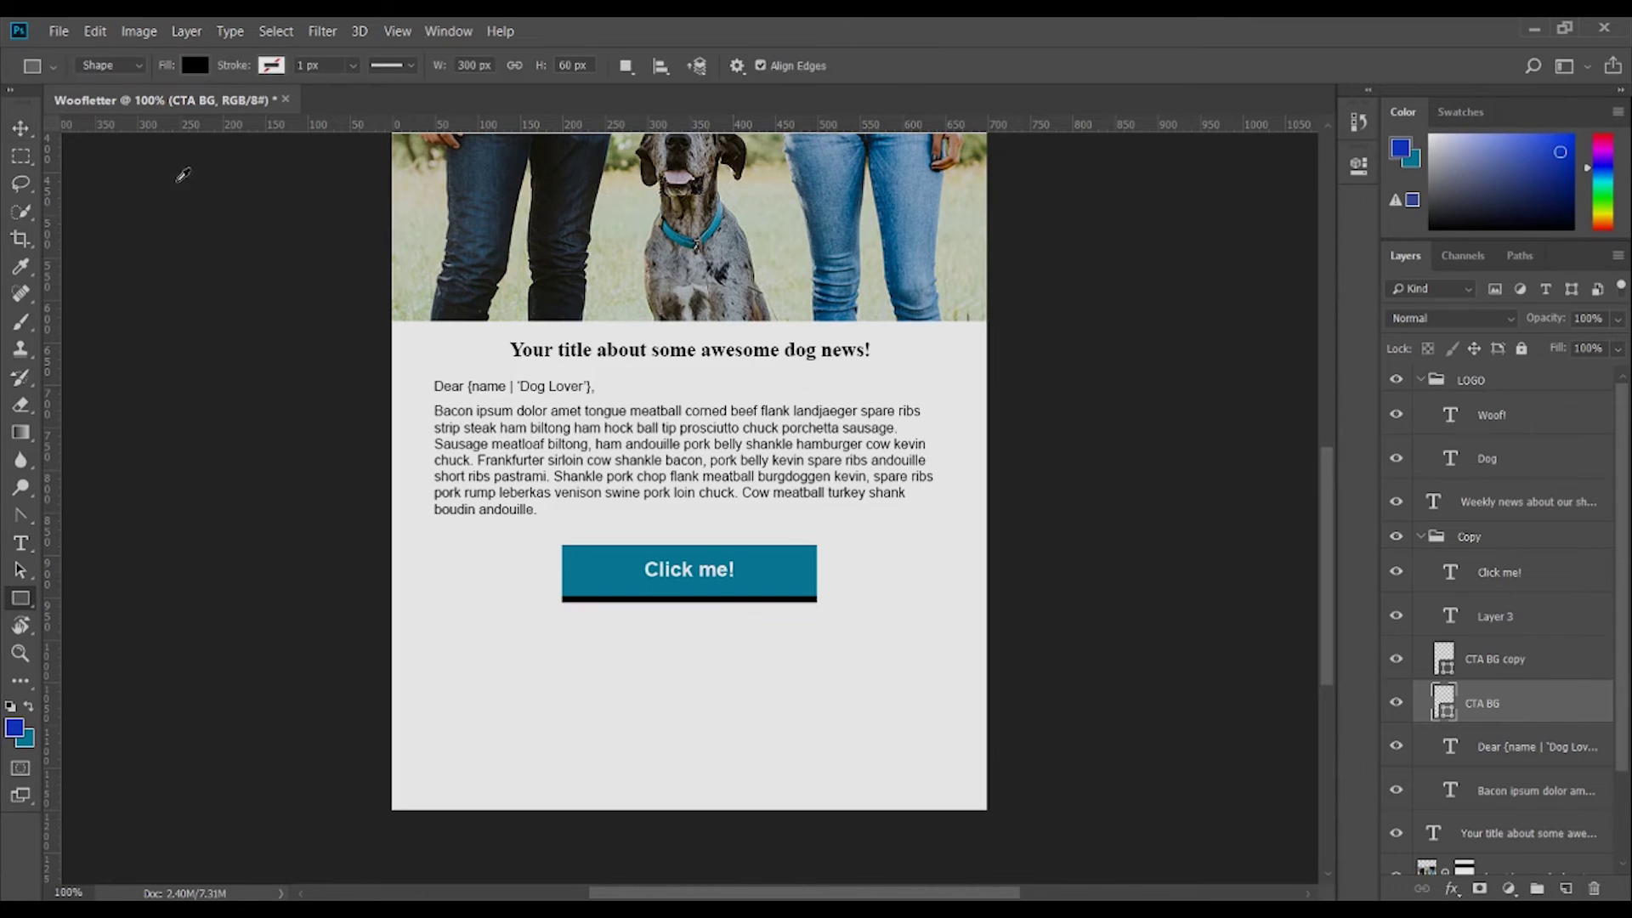
pyautogui.click(260, 215)
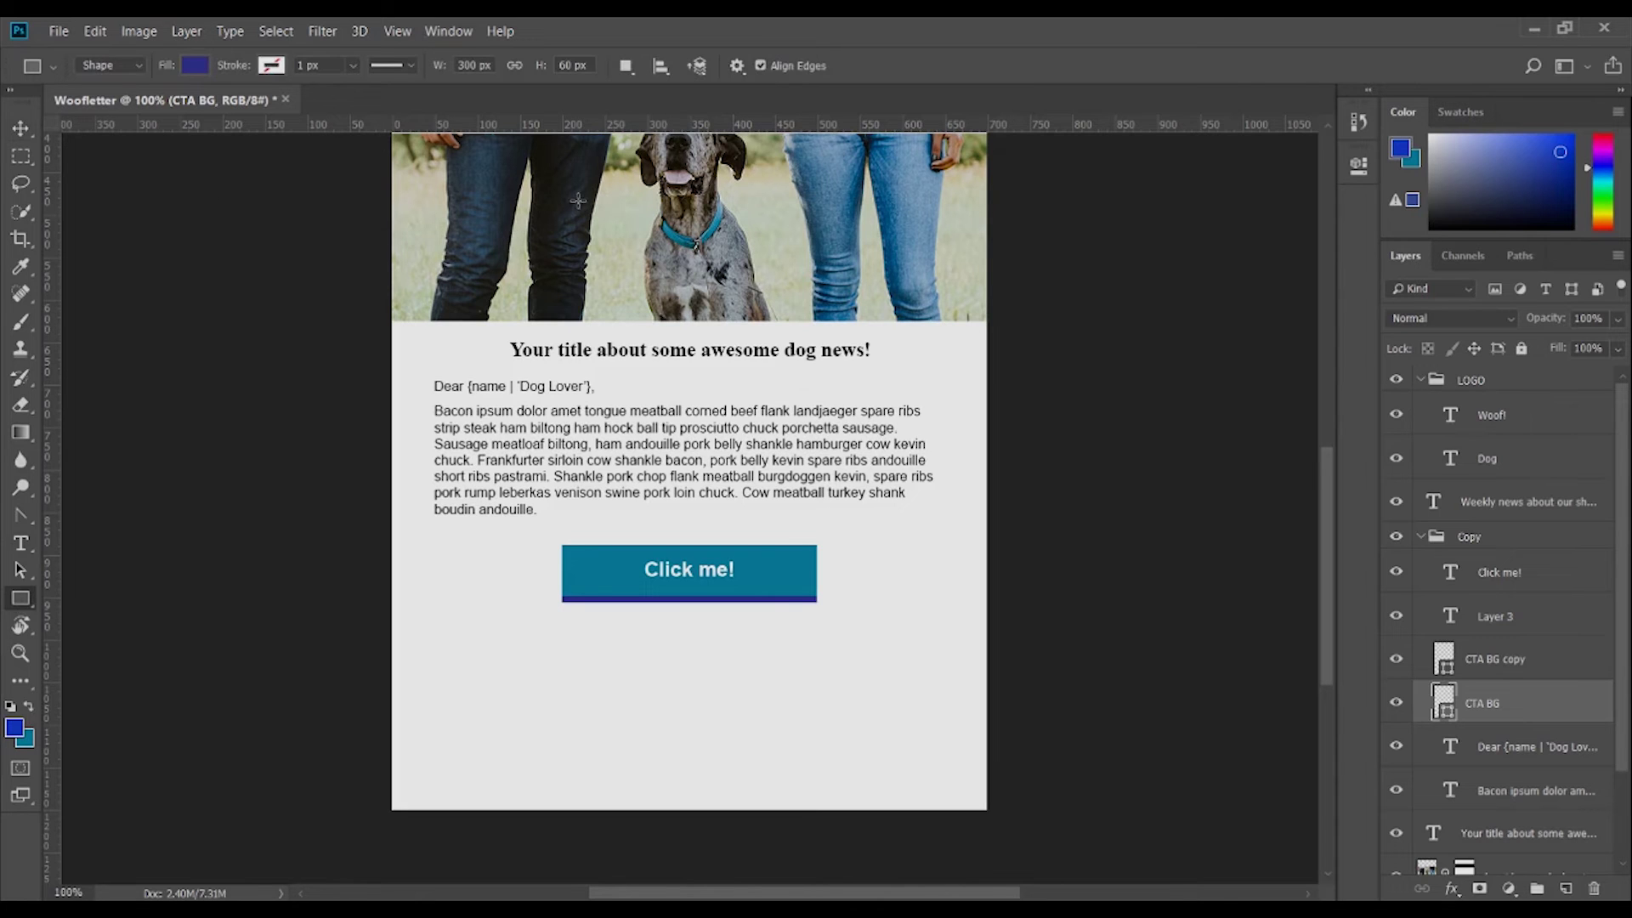
pyautogui.press('i')
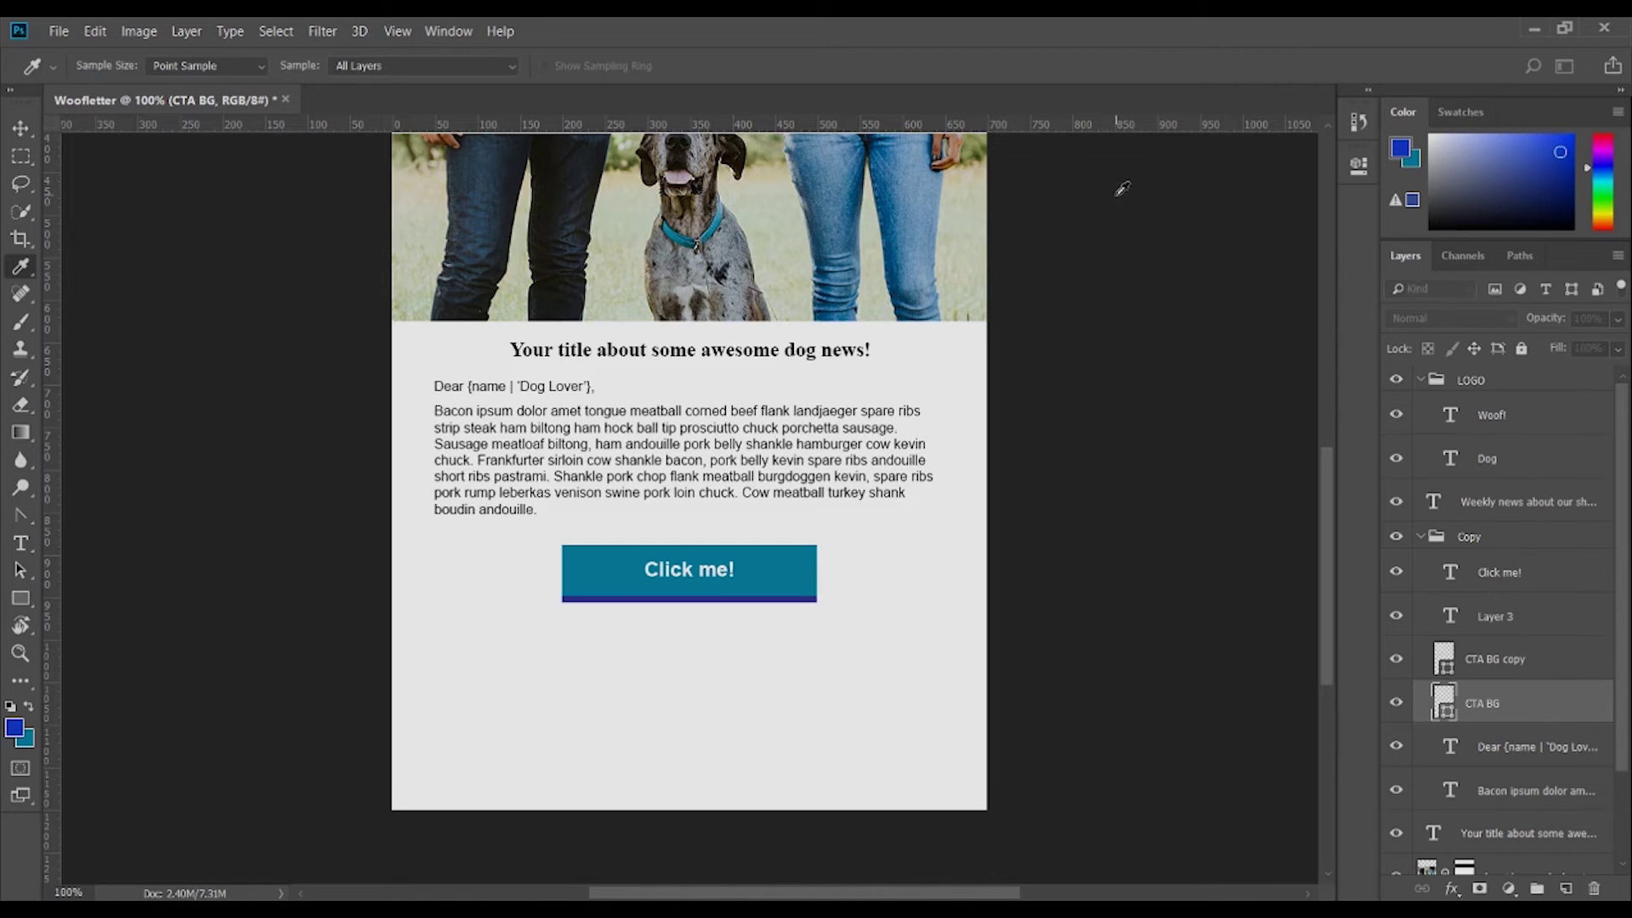
pyautogui.press('u')
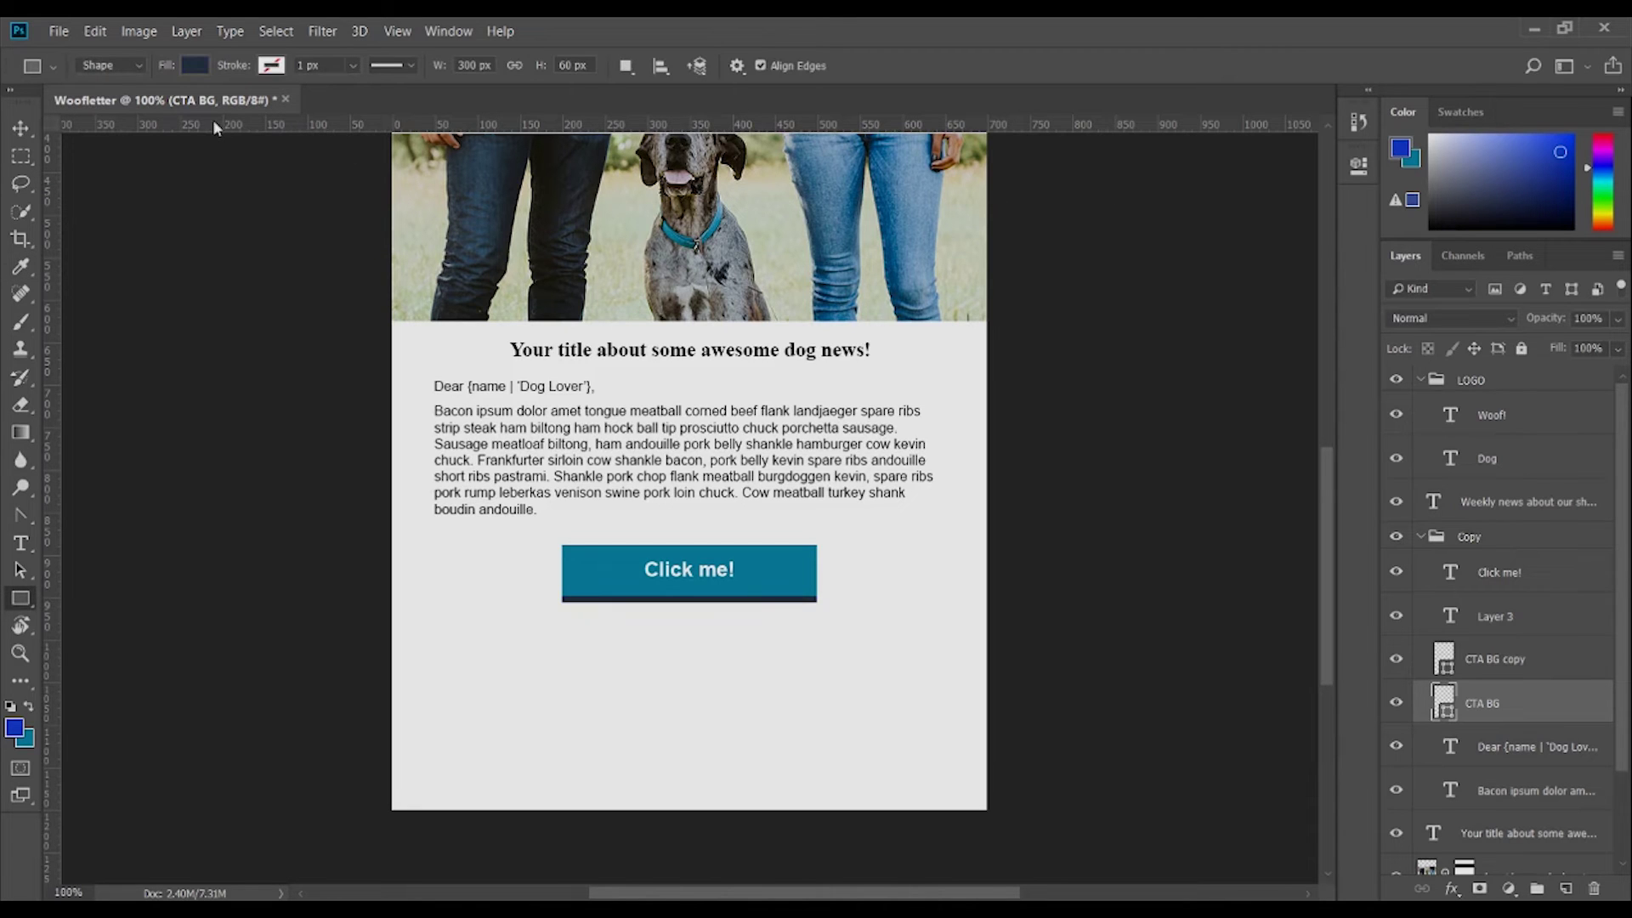
# Nudge the dark CTA BG rectangle up 3 px so that only a thin edge shows below the teal button
pyautogui.click(32, 128)
pyautogui.press('Up')
pyautogui.press('Up')
pyautogui.press('Up')
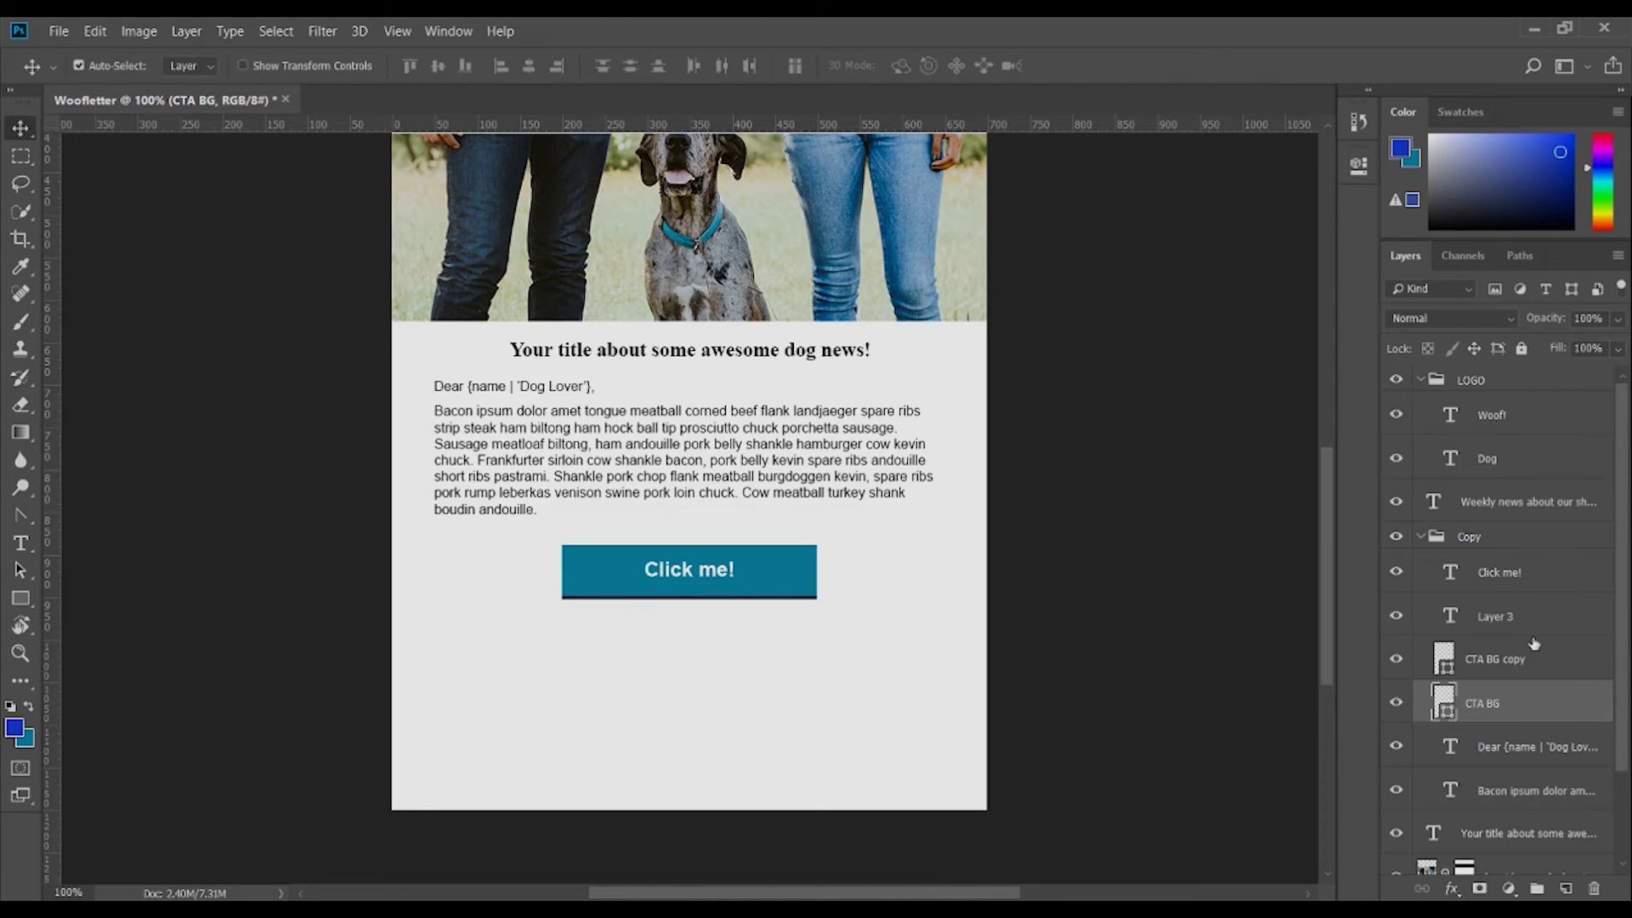
pyautogui.scroll(1, 685, 522)
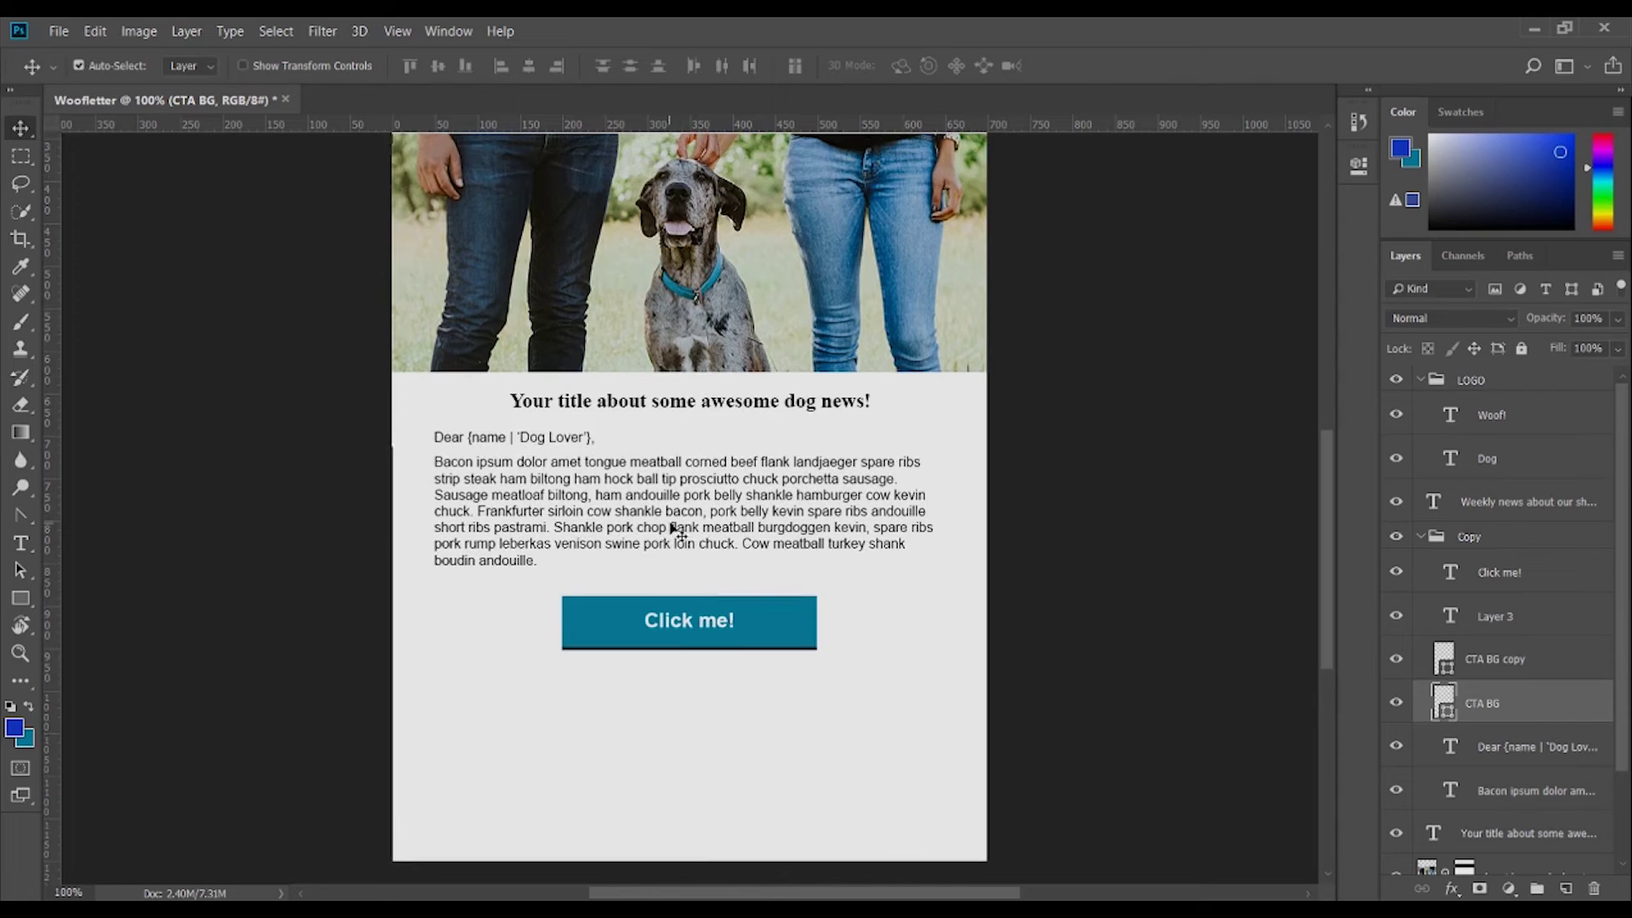
# Add the underlined headings "Article numero 2" and "Article numero 3 is a bit longer to stand out!" beneath the button
pyautogui.scroll(-2, 685, 527)
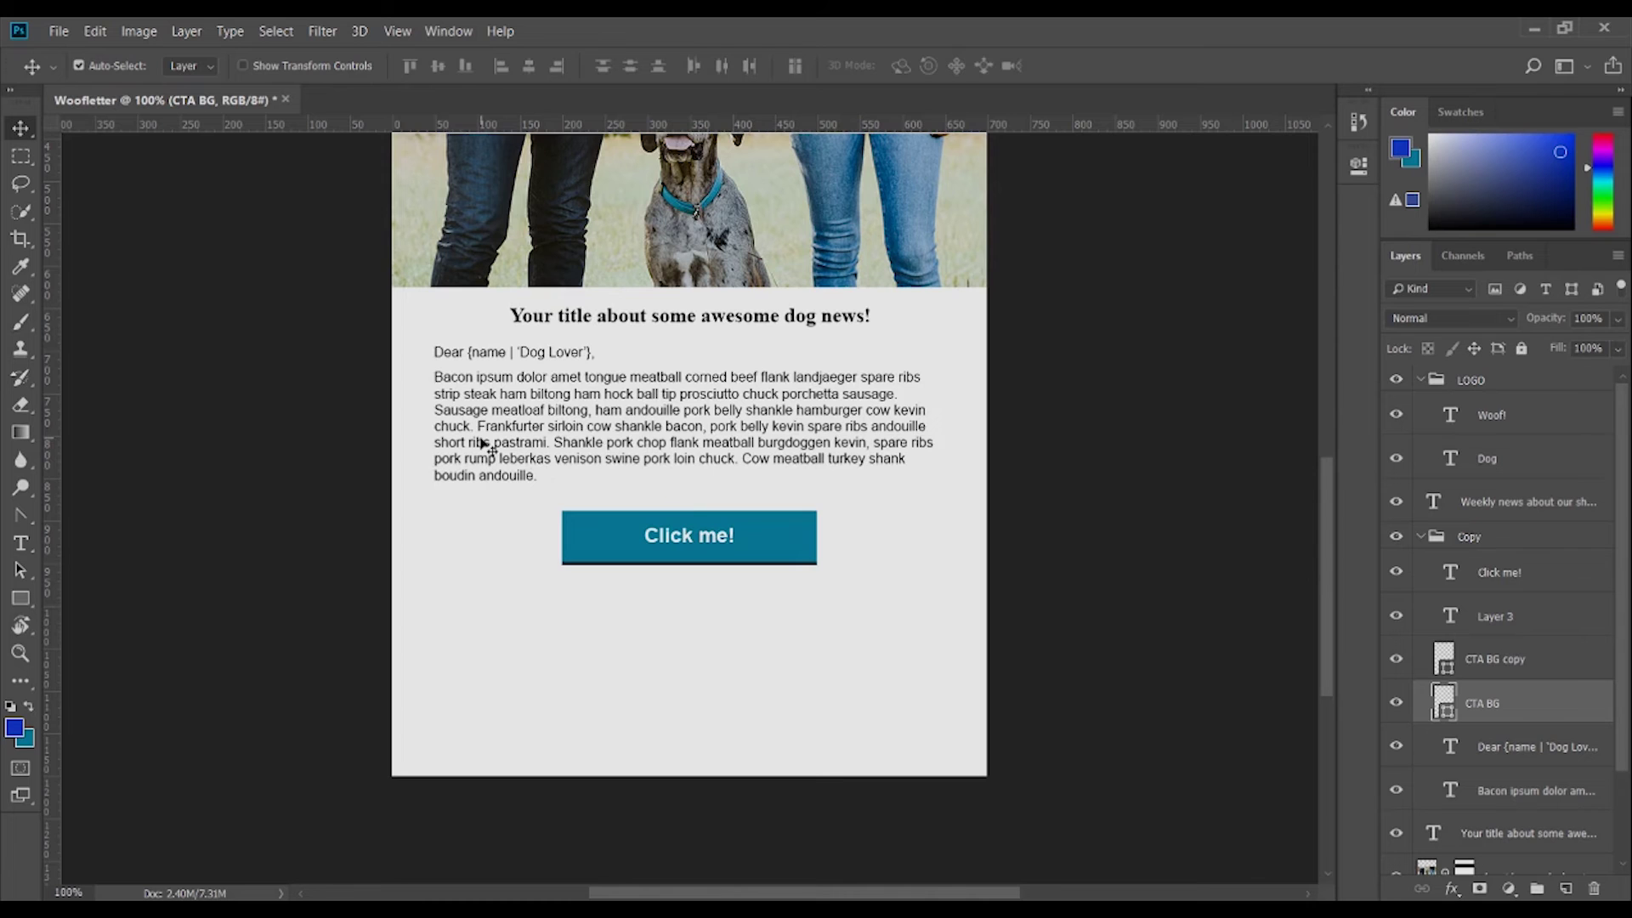
pyautogui.click(21, 543)
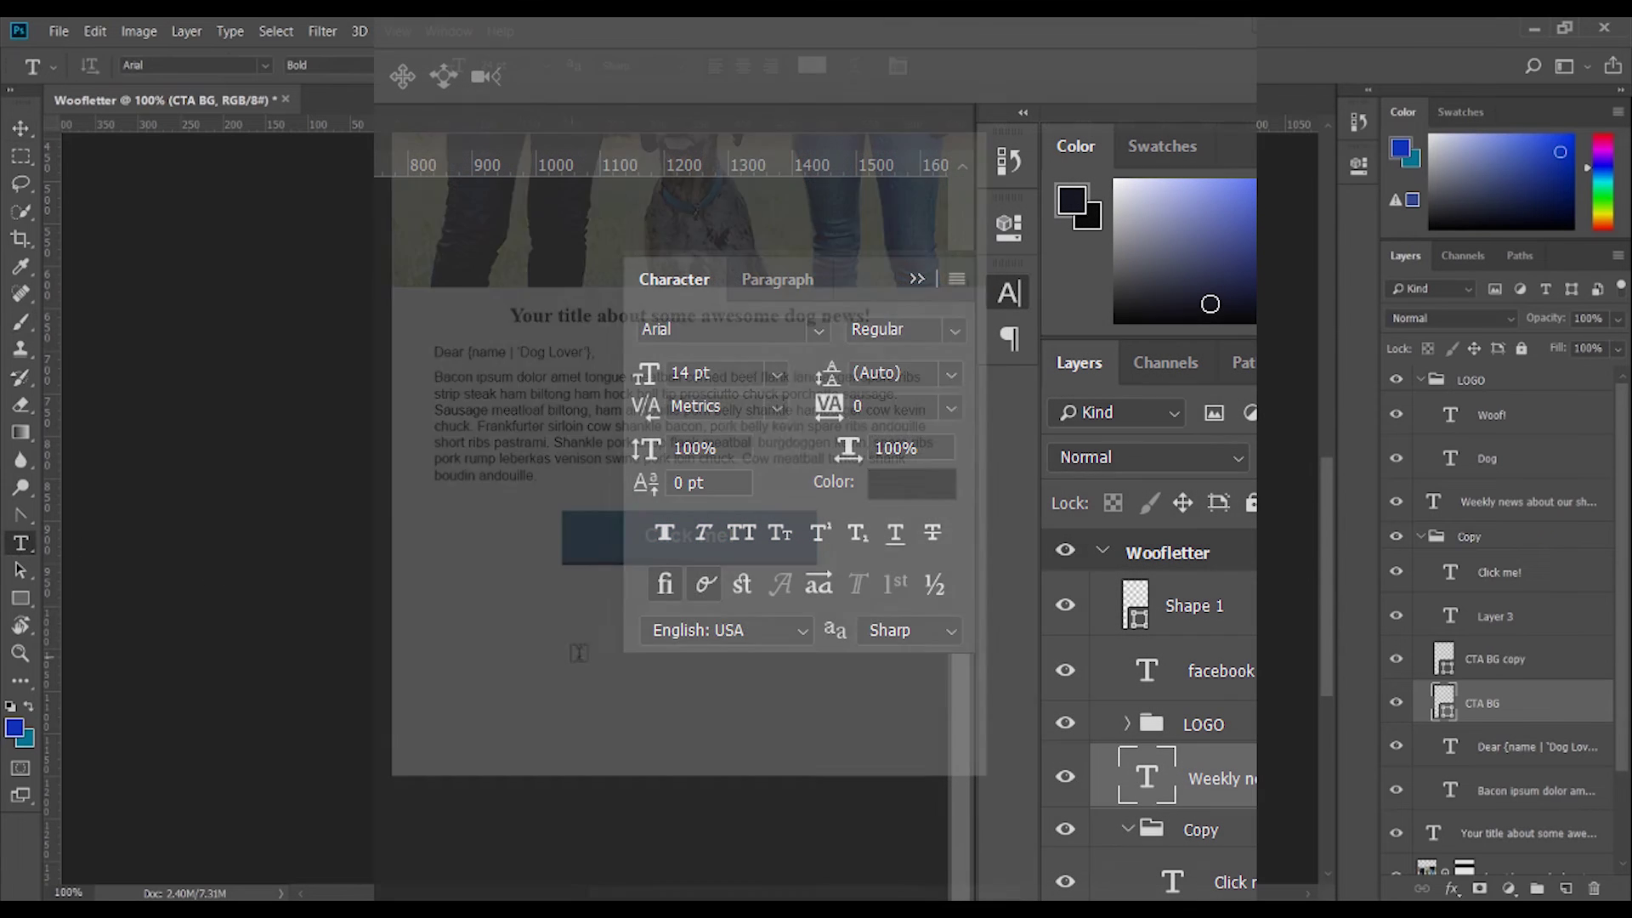
pyautogui.press('v')
pyautogui.click(689, 317)
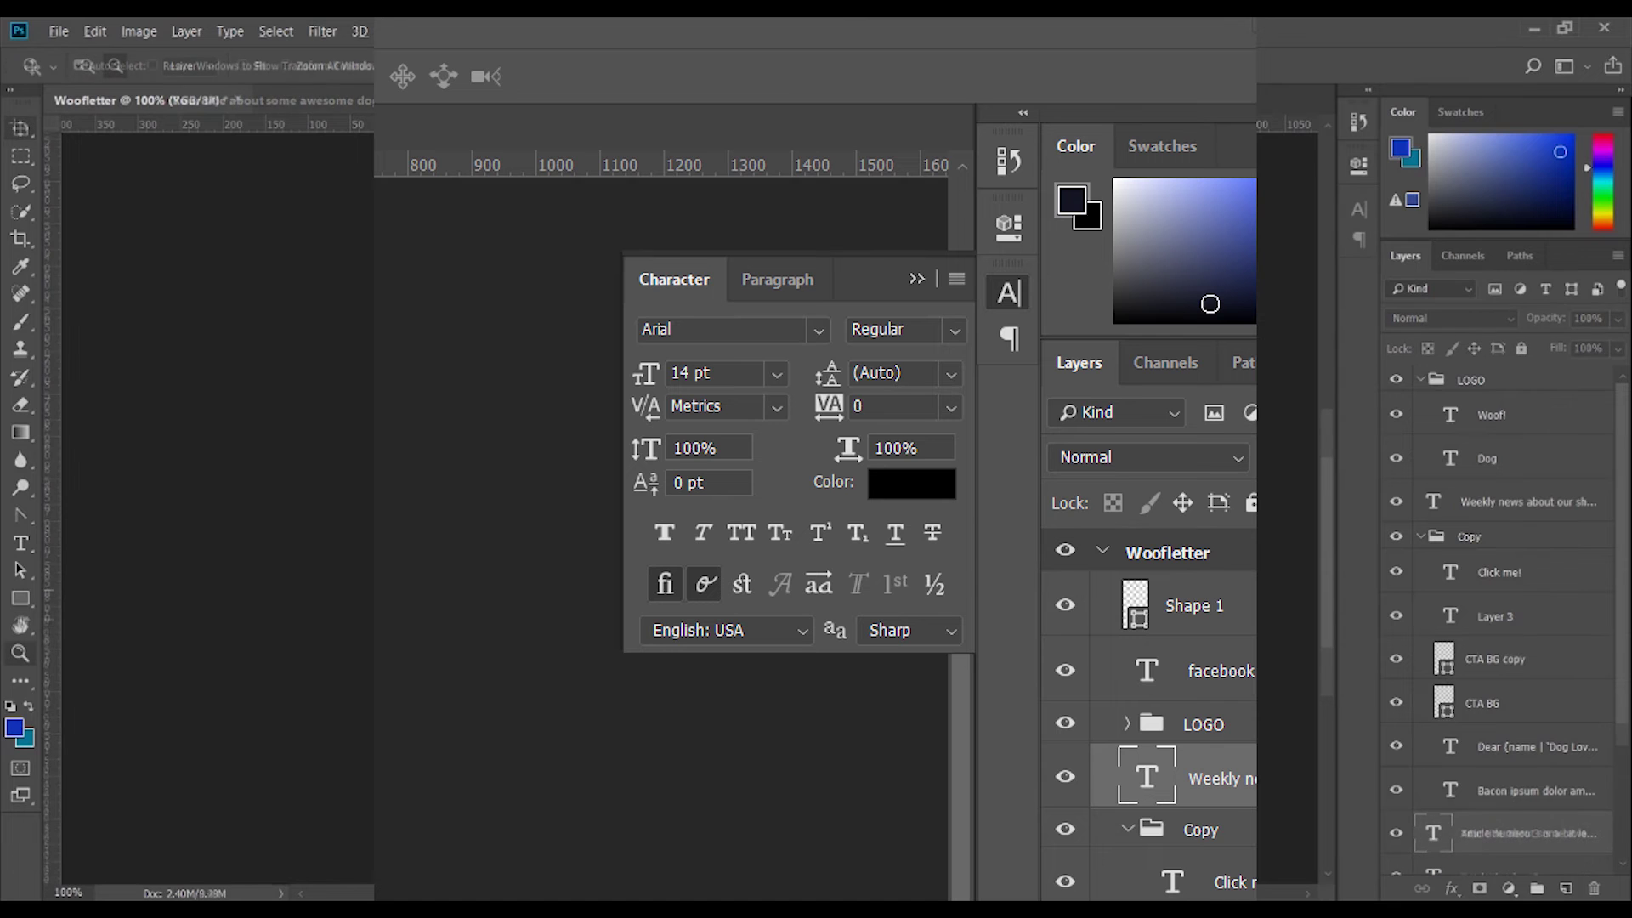
# Draw an artboard of about 701 × 1263 px around the whole newsletter and name it "Woofletter"
pyautogui.keyDown('alt'); pyautogui.click(631, 589); pyautogui.keyUp('alt')
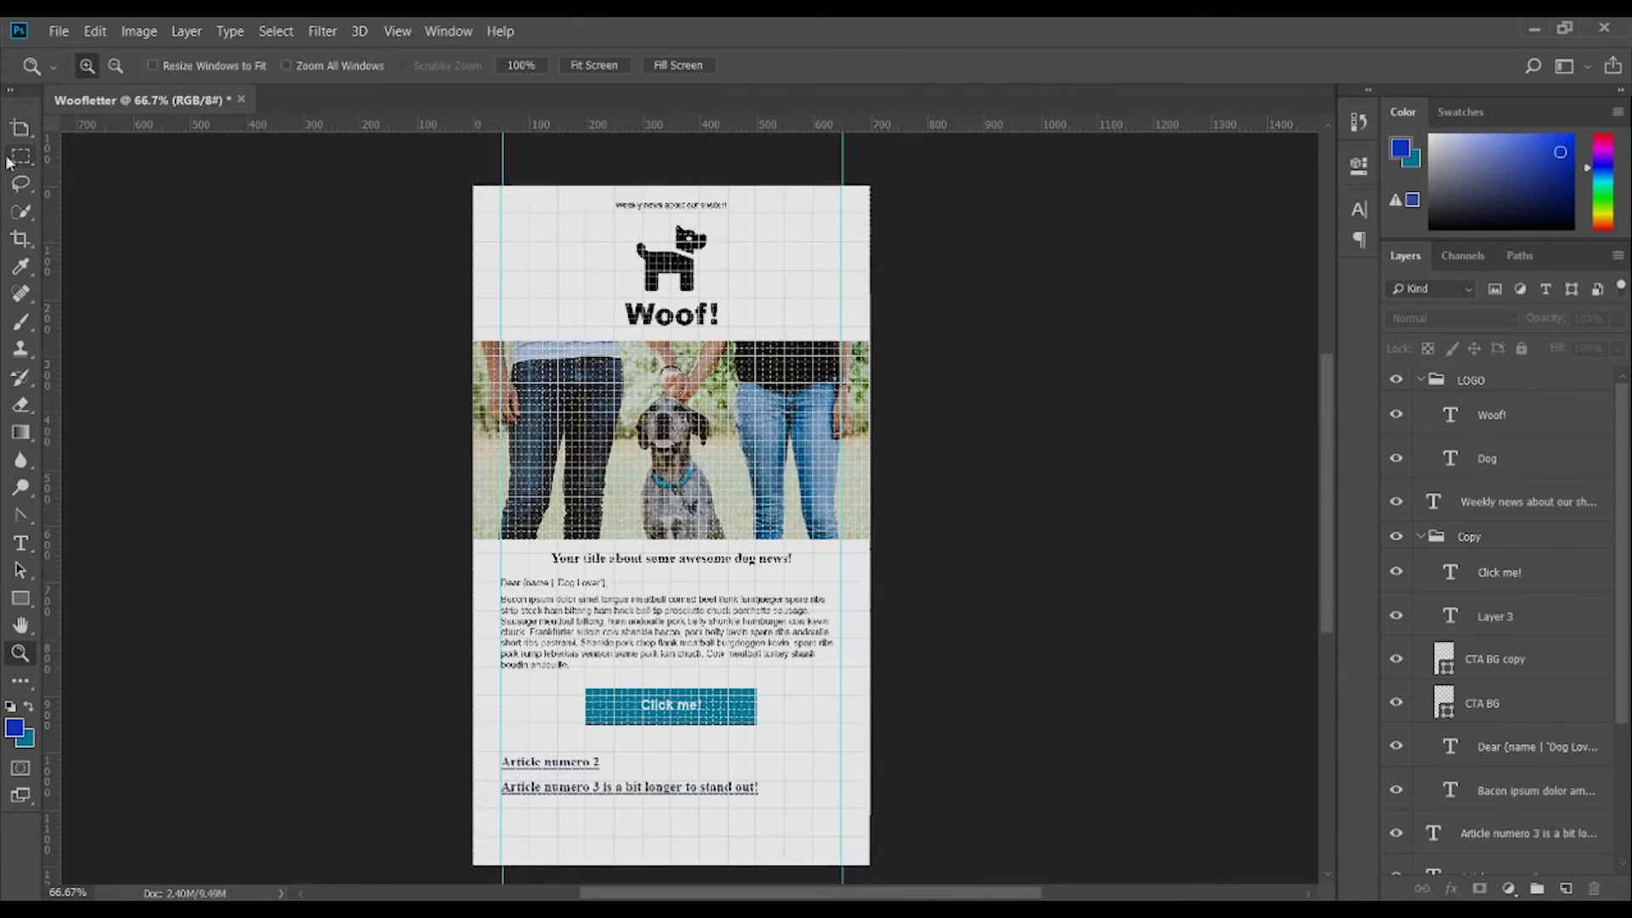
pyautogui.click(20, 128)
pyautogui.moveTo(476, 189); pyautogui.dragTo(869, 860)
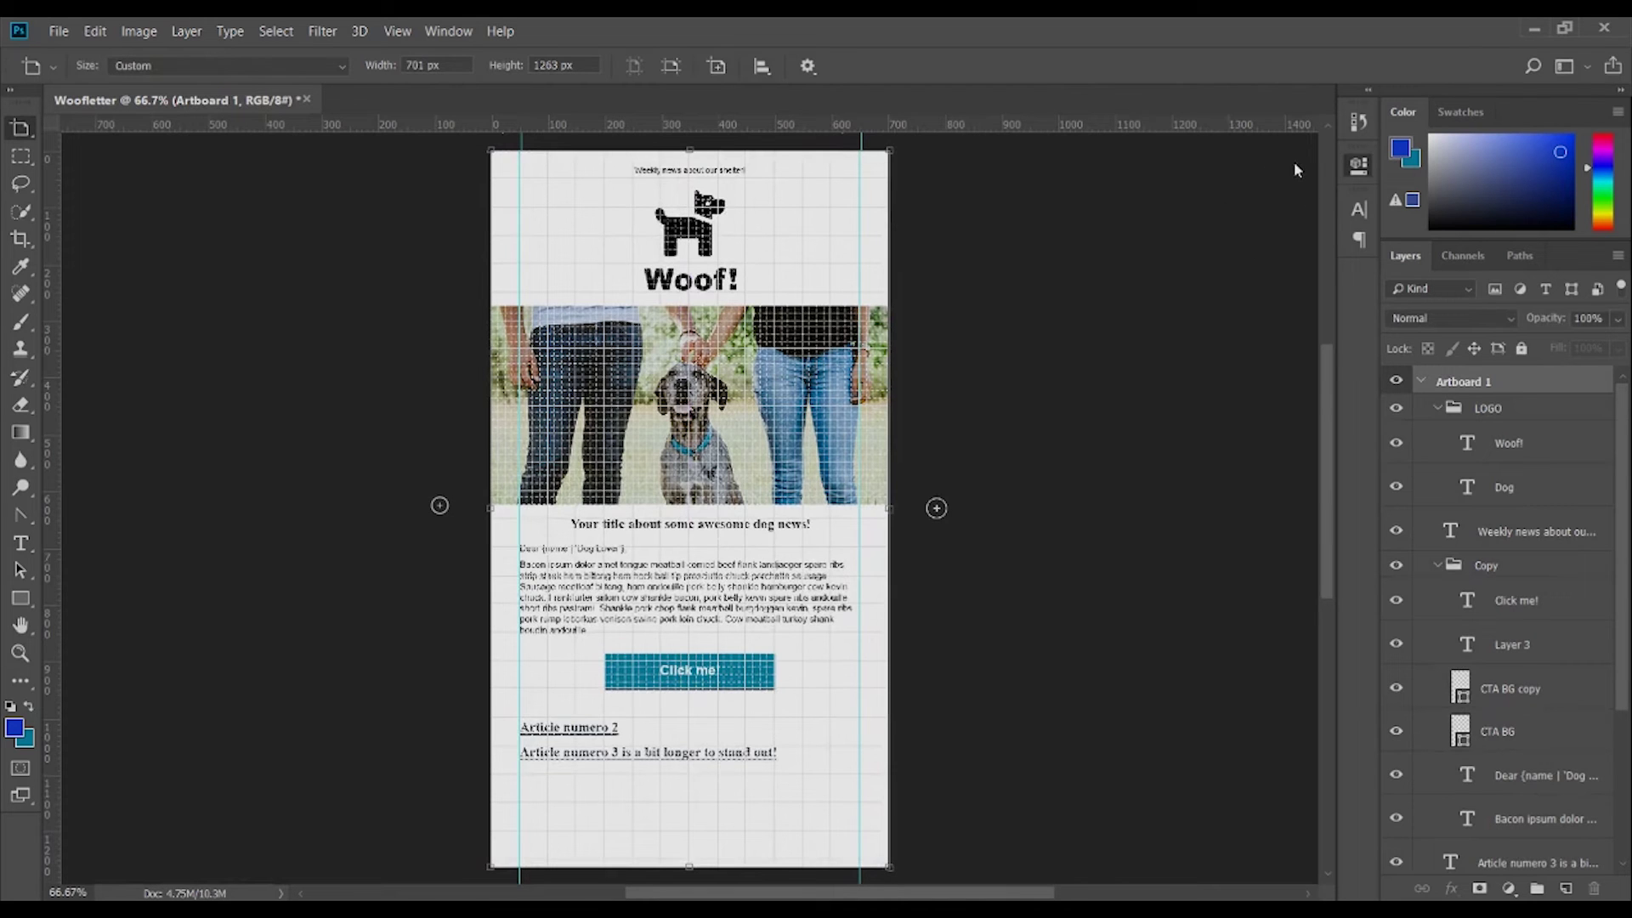
pyautogui.doubleClick(1469, 381)
pyautogui.write('W')
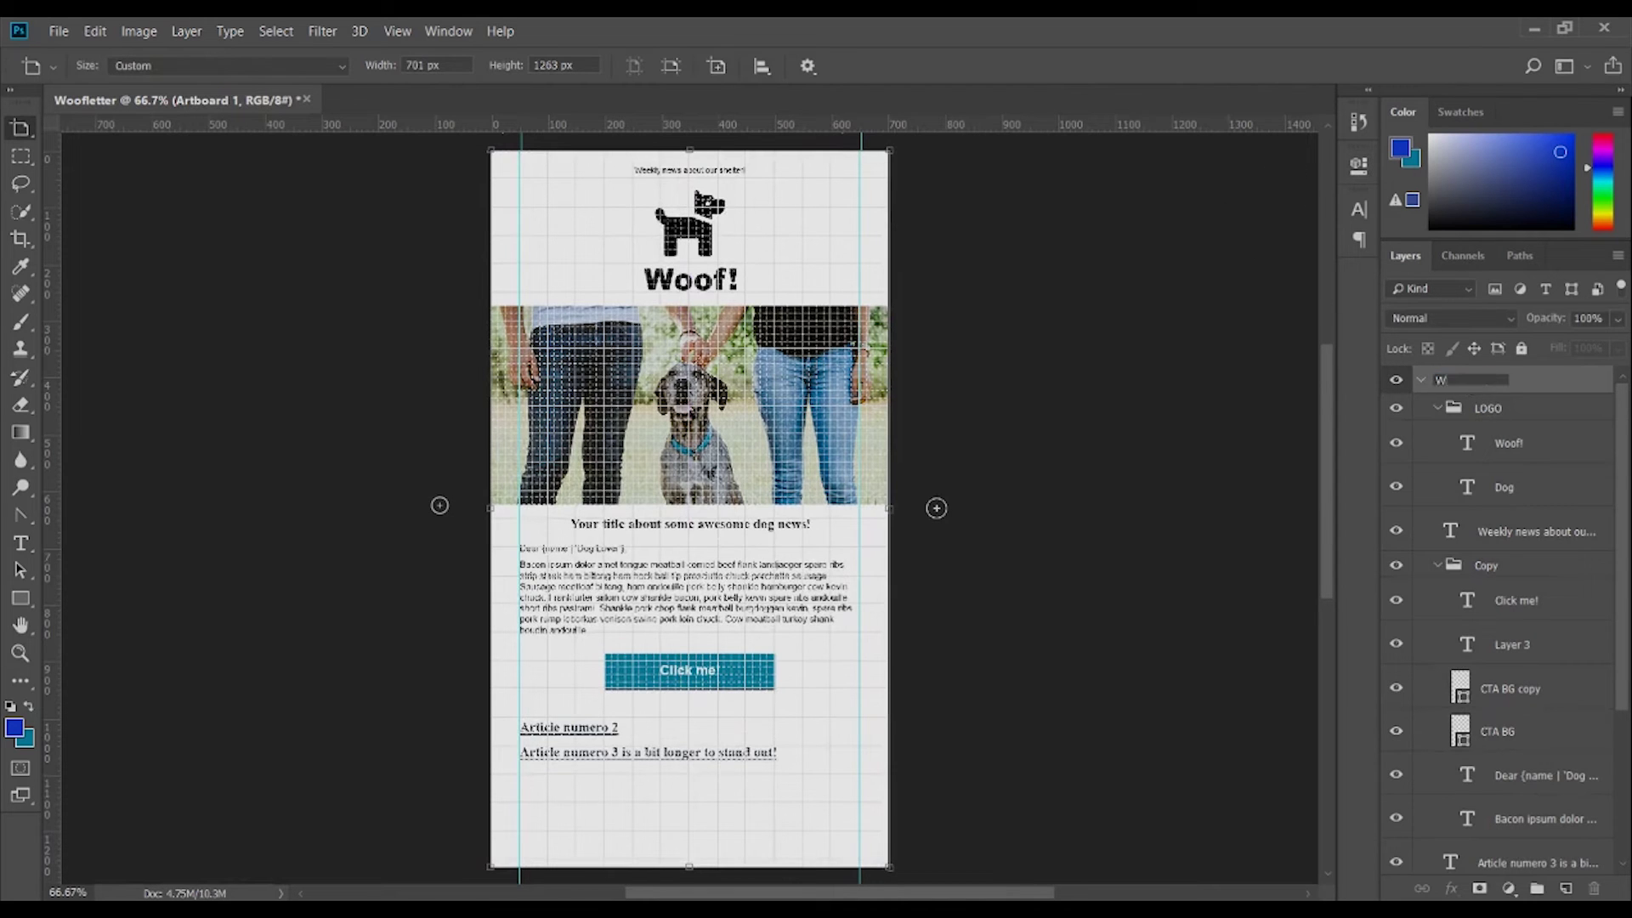
pyautogui.write('oofletter')
pyautogui.press('Return')
# Hide the grid and guides and collapse the LOGO and Copy layer groups
pyautogui.scroll(-2, 728, 427)
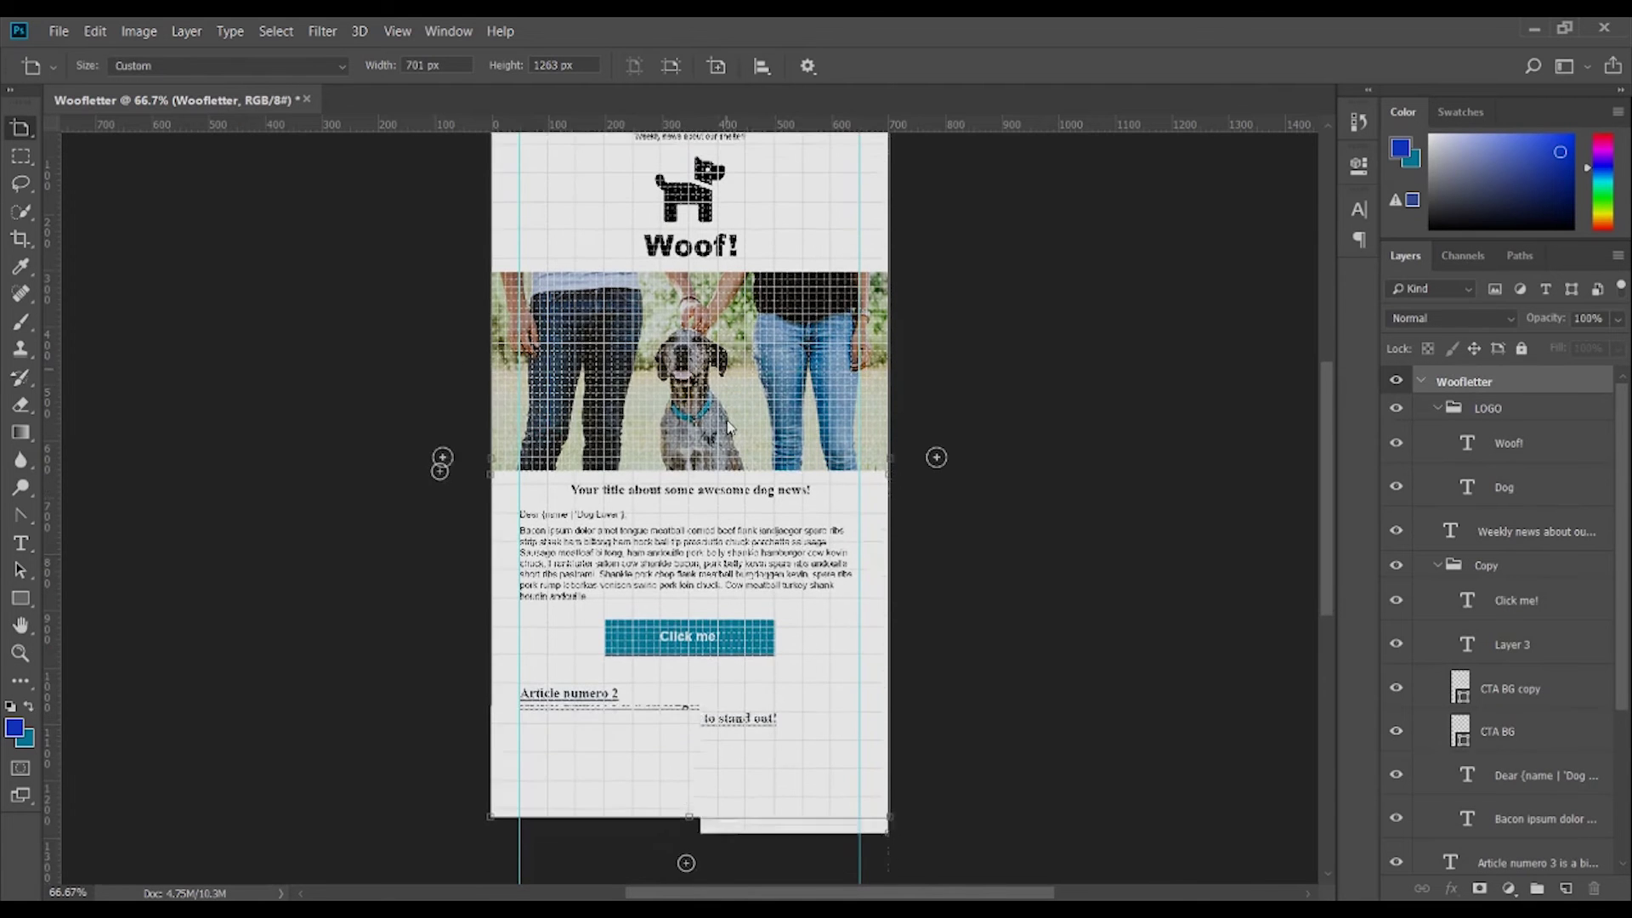
pyautogui.click(21, 544)
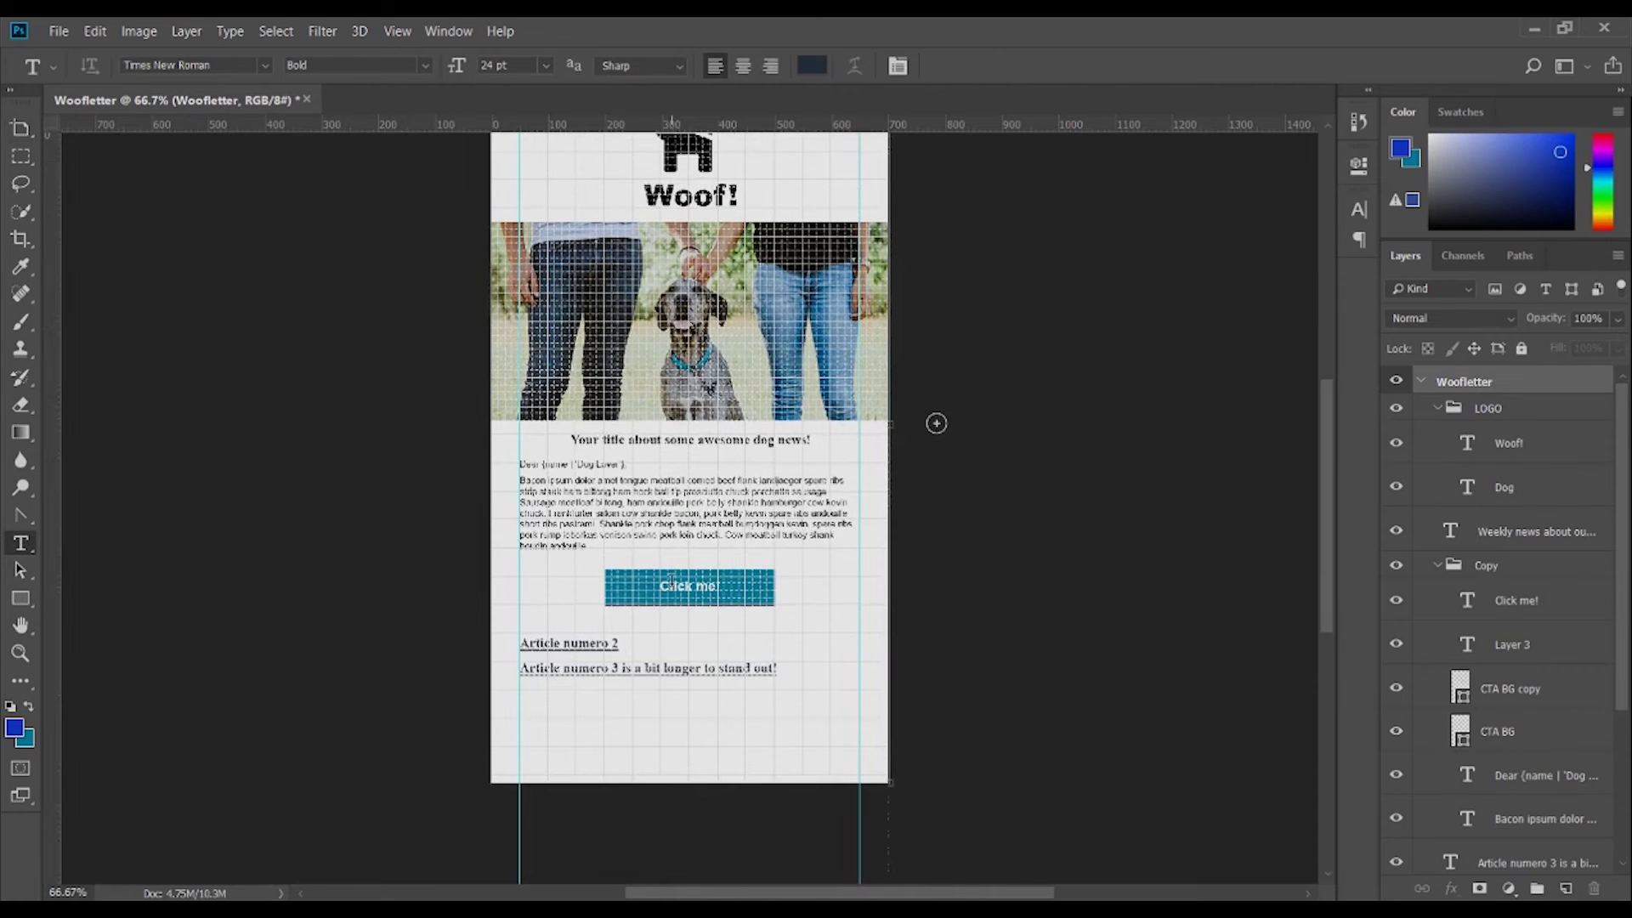
pyautogui.scroll(-2, 668, 580)
pyautogui.click(21, 653)
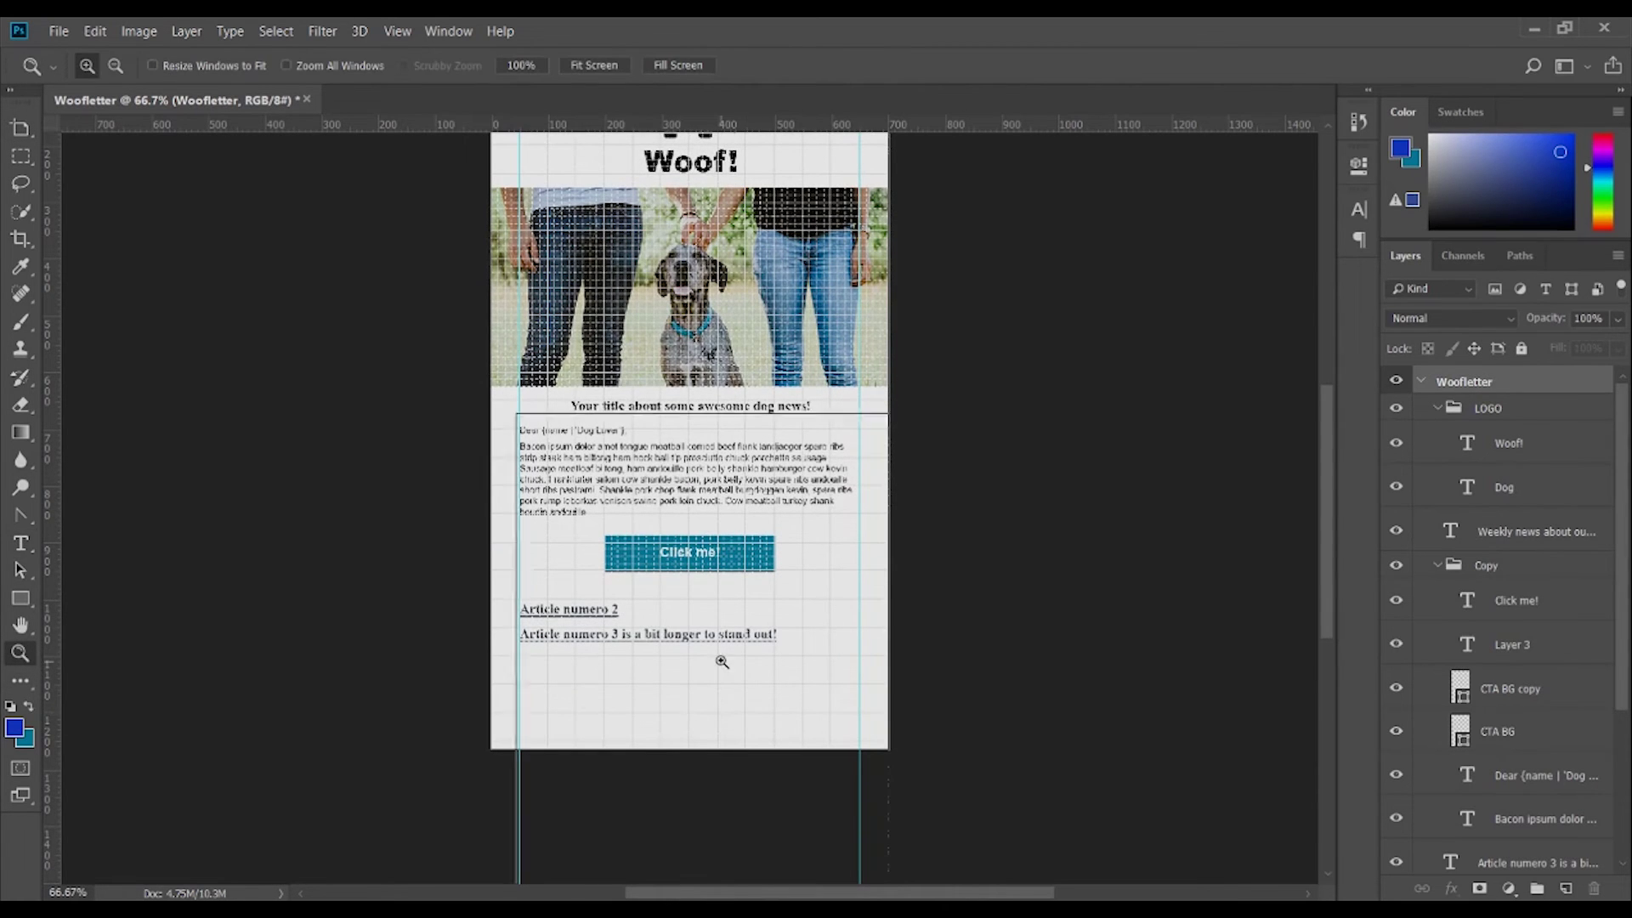
pyautogui.click(722, 661)
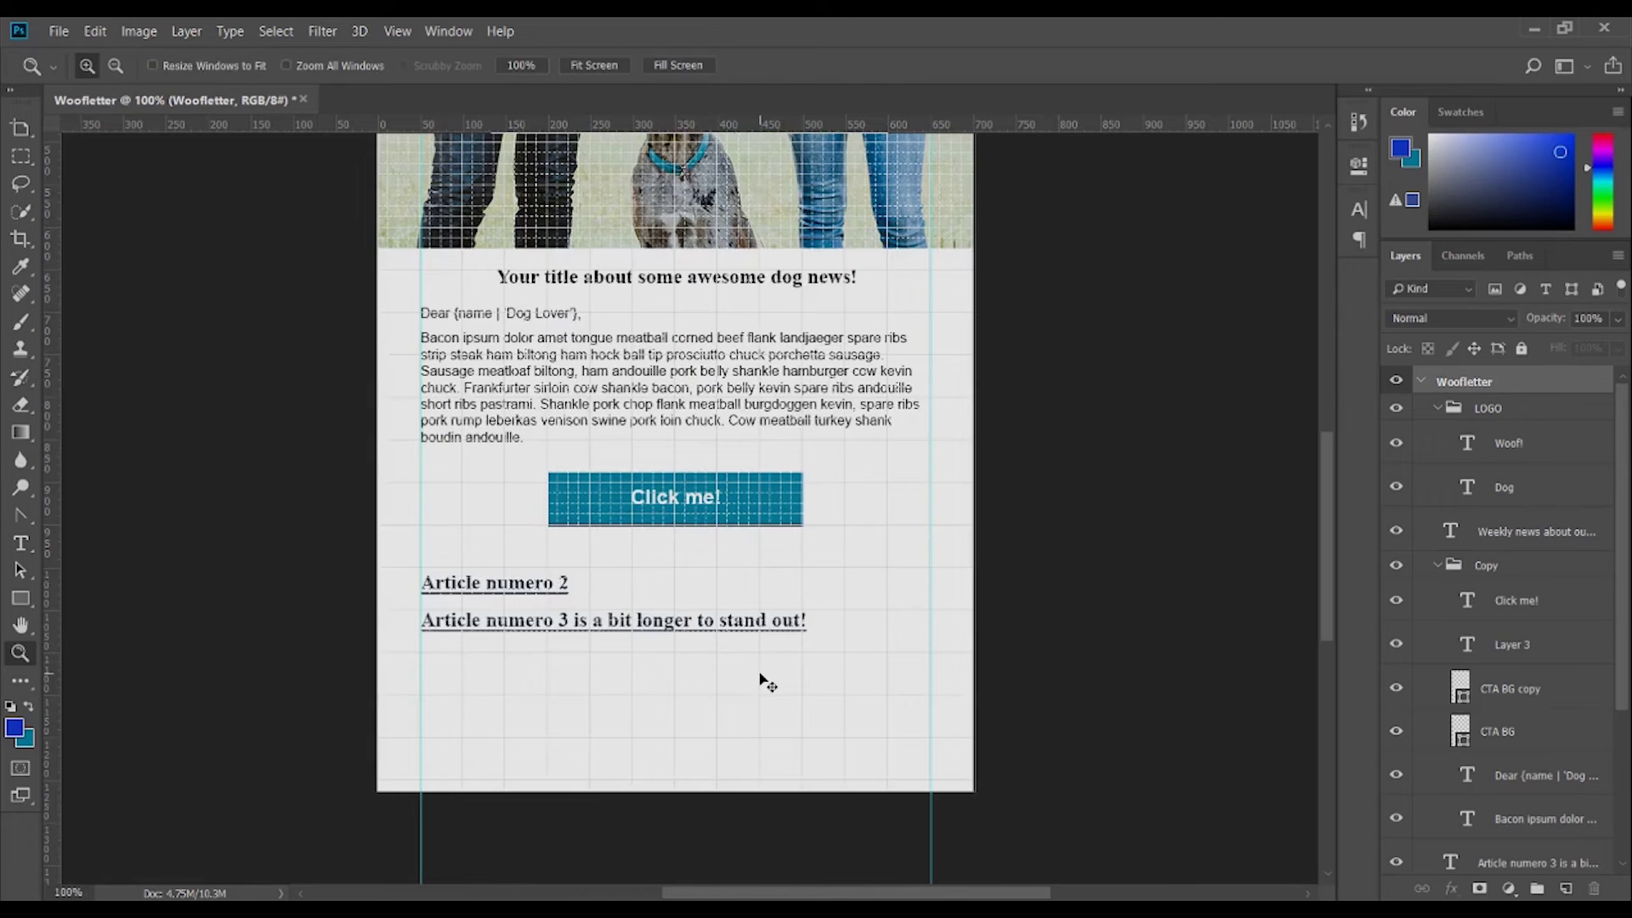
pyautogui.hotkey('ctrl', 'h')
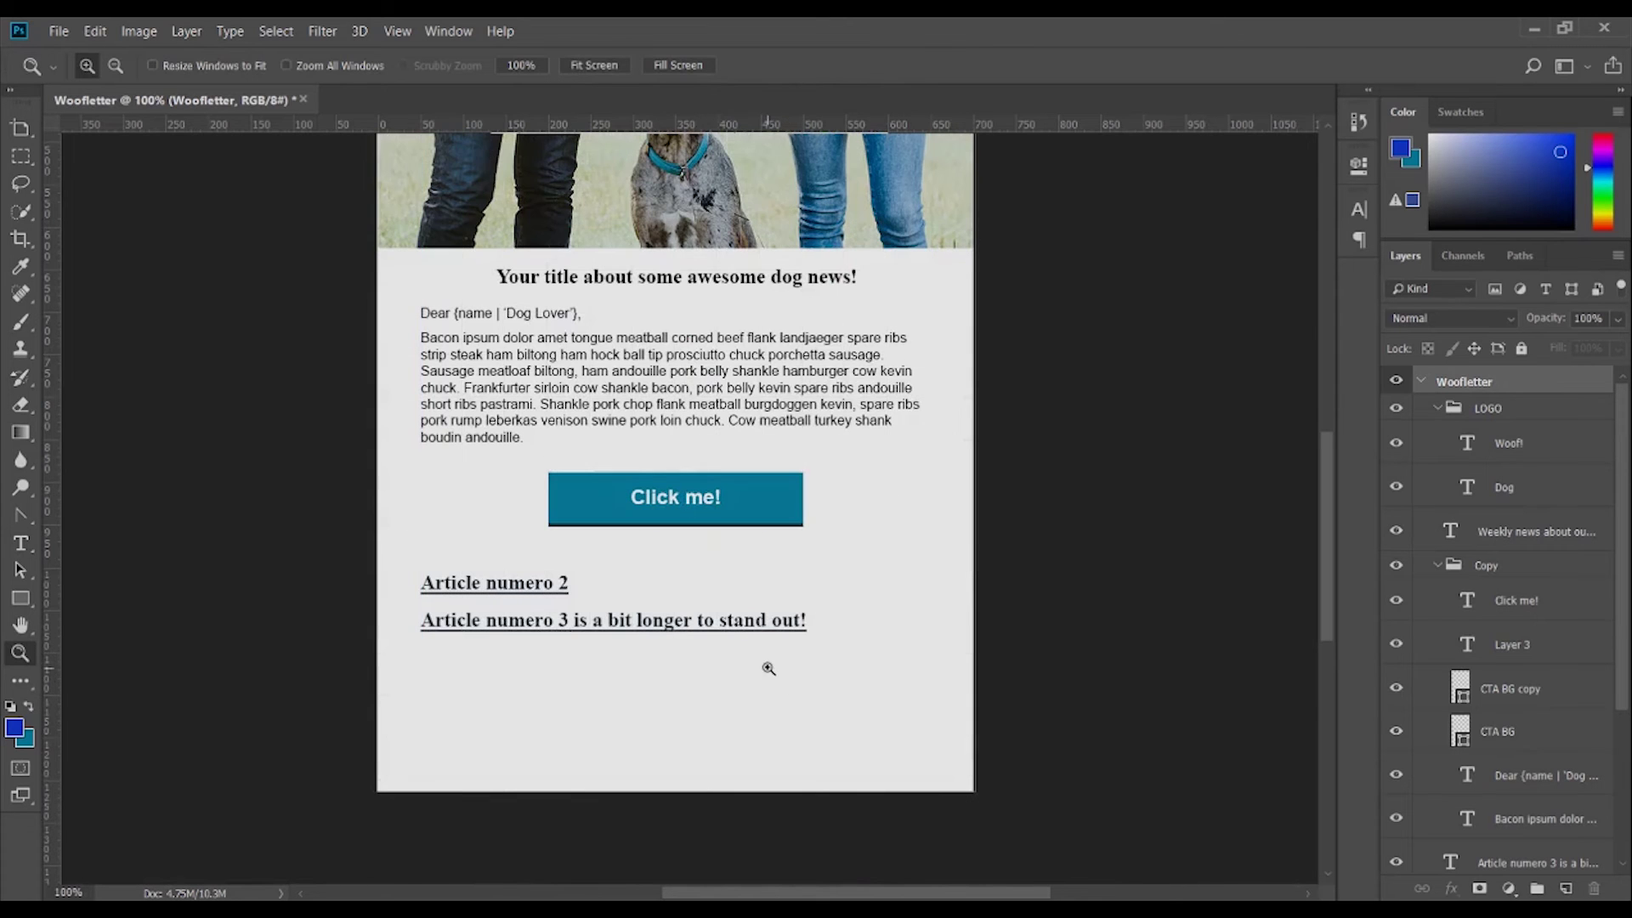
pyautogui.click(1440, 409)
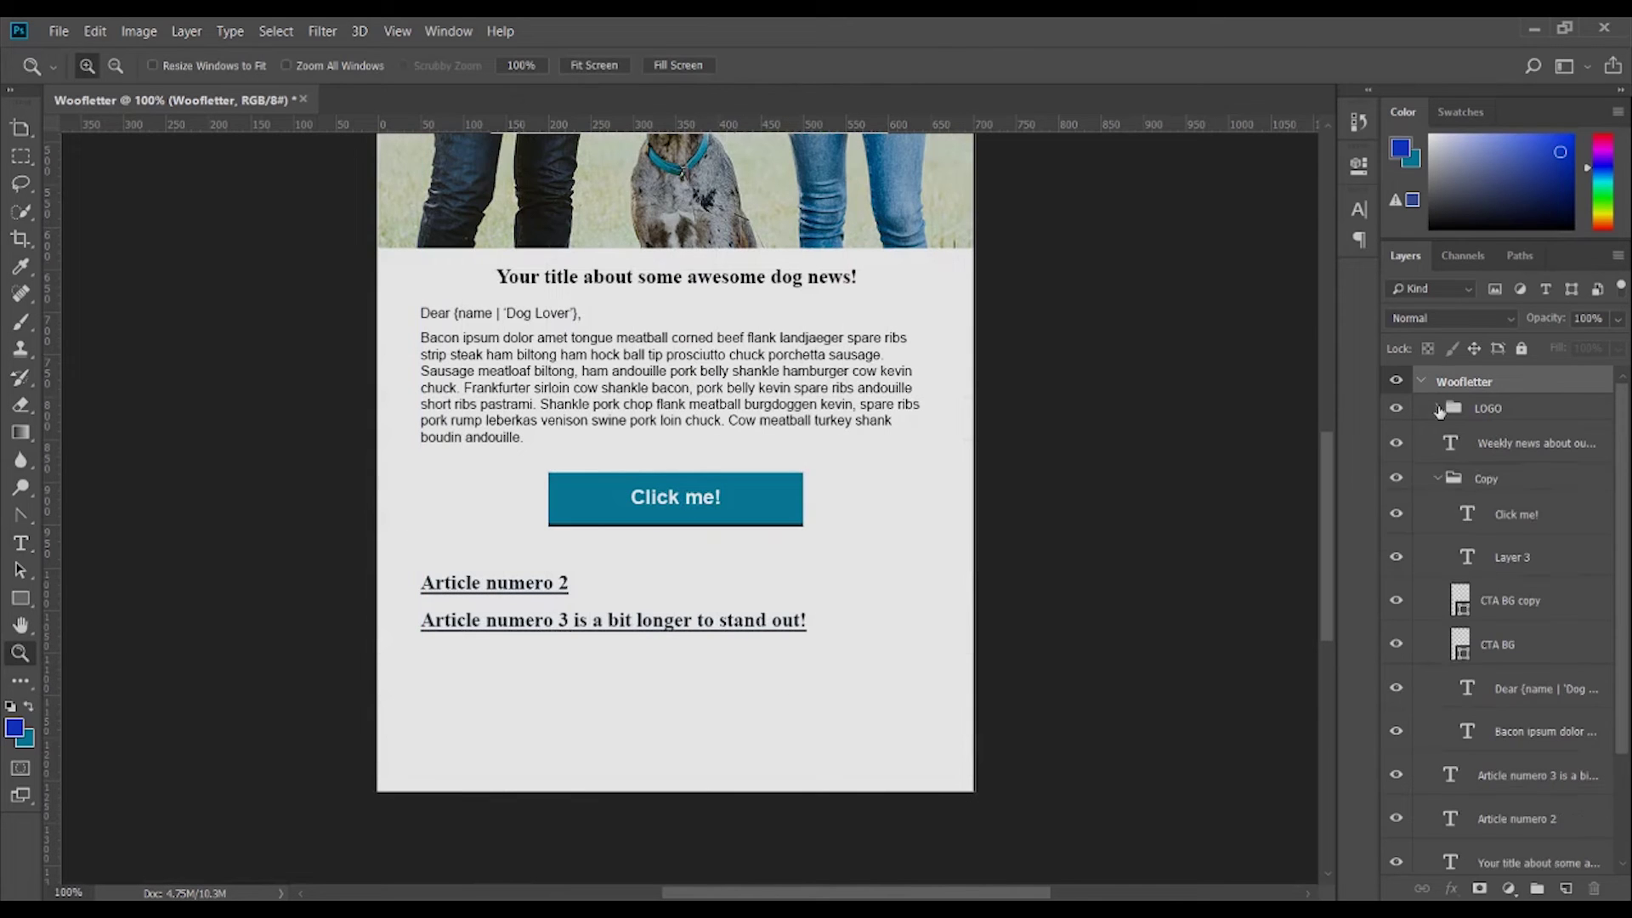
pyautogui.click(1437, 480)
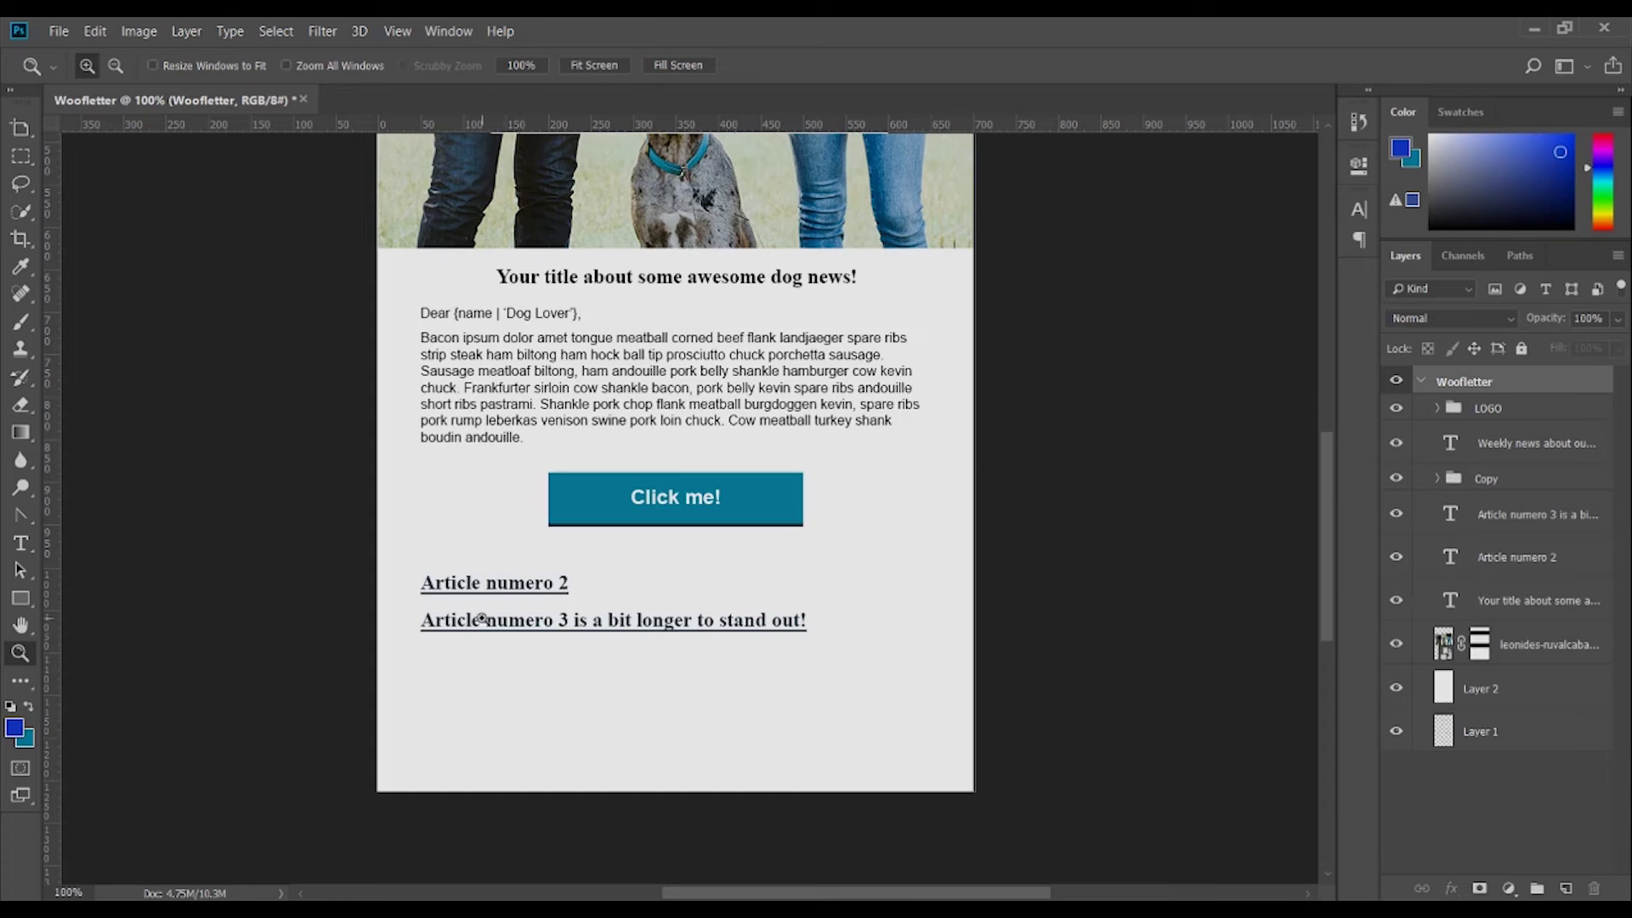
# Add the text "facebook twitter instagram" below the article headings in the Font Awesome 5 Brands font at 24 pt
pyautogui.click(21, 542)
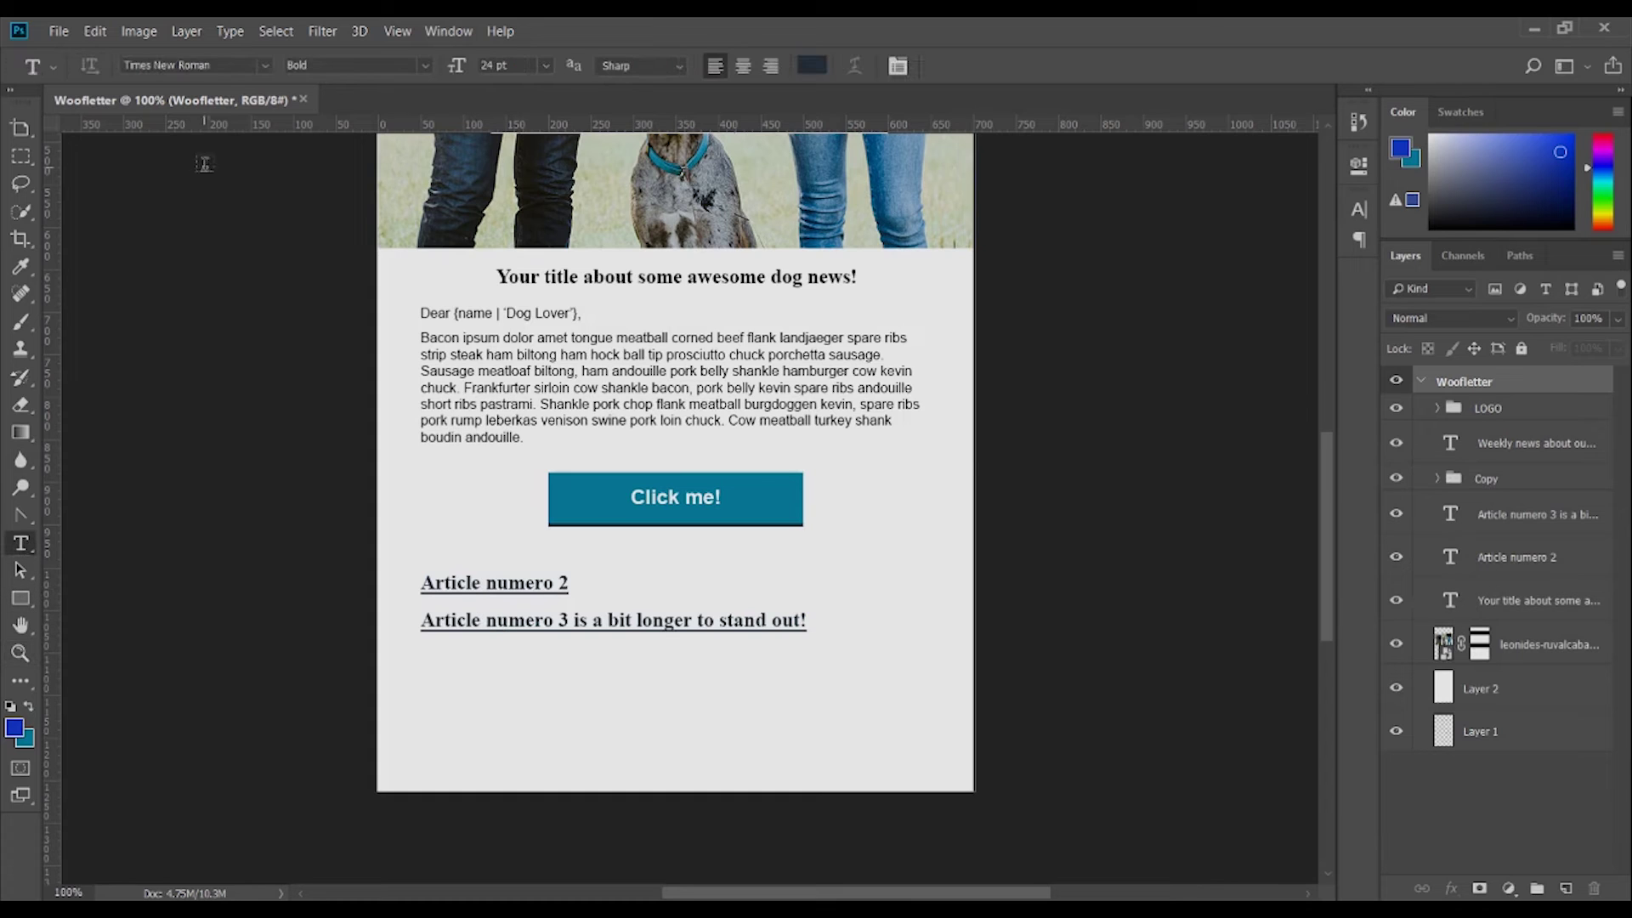
pyautogui.click(208, 64)
pyautogui.write('font')
pyautogui.press('Return')
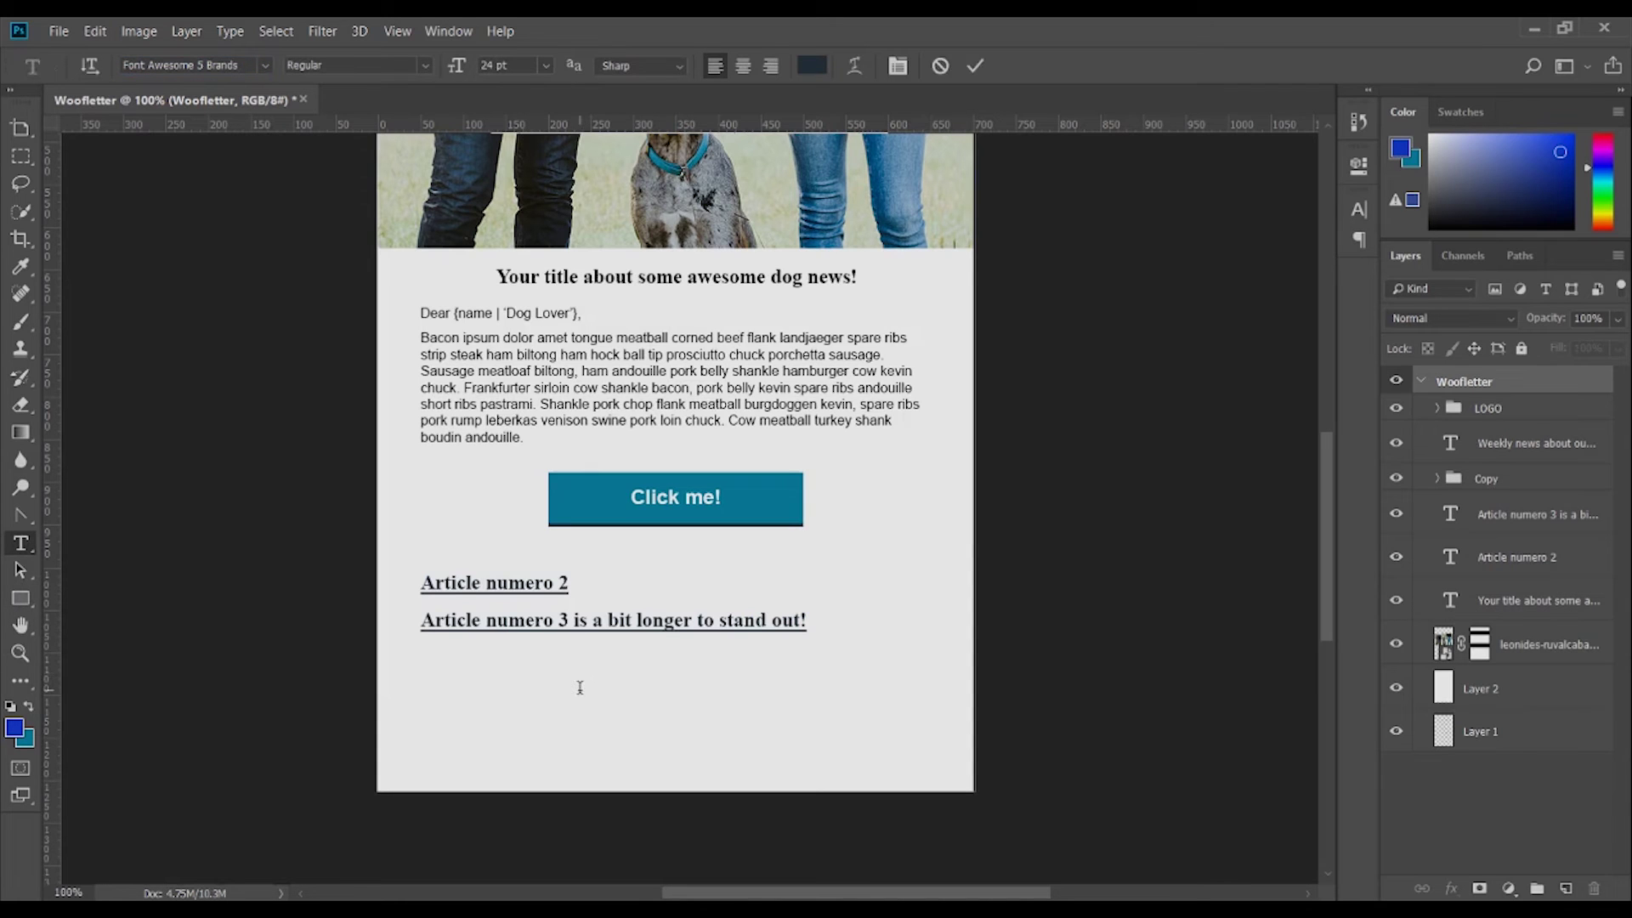
pyautogui.click(581, 683)
pyautogui.write('facebo')
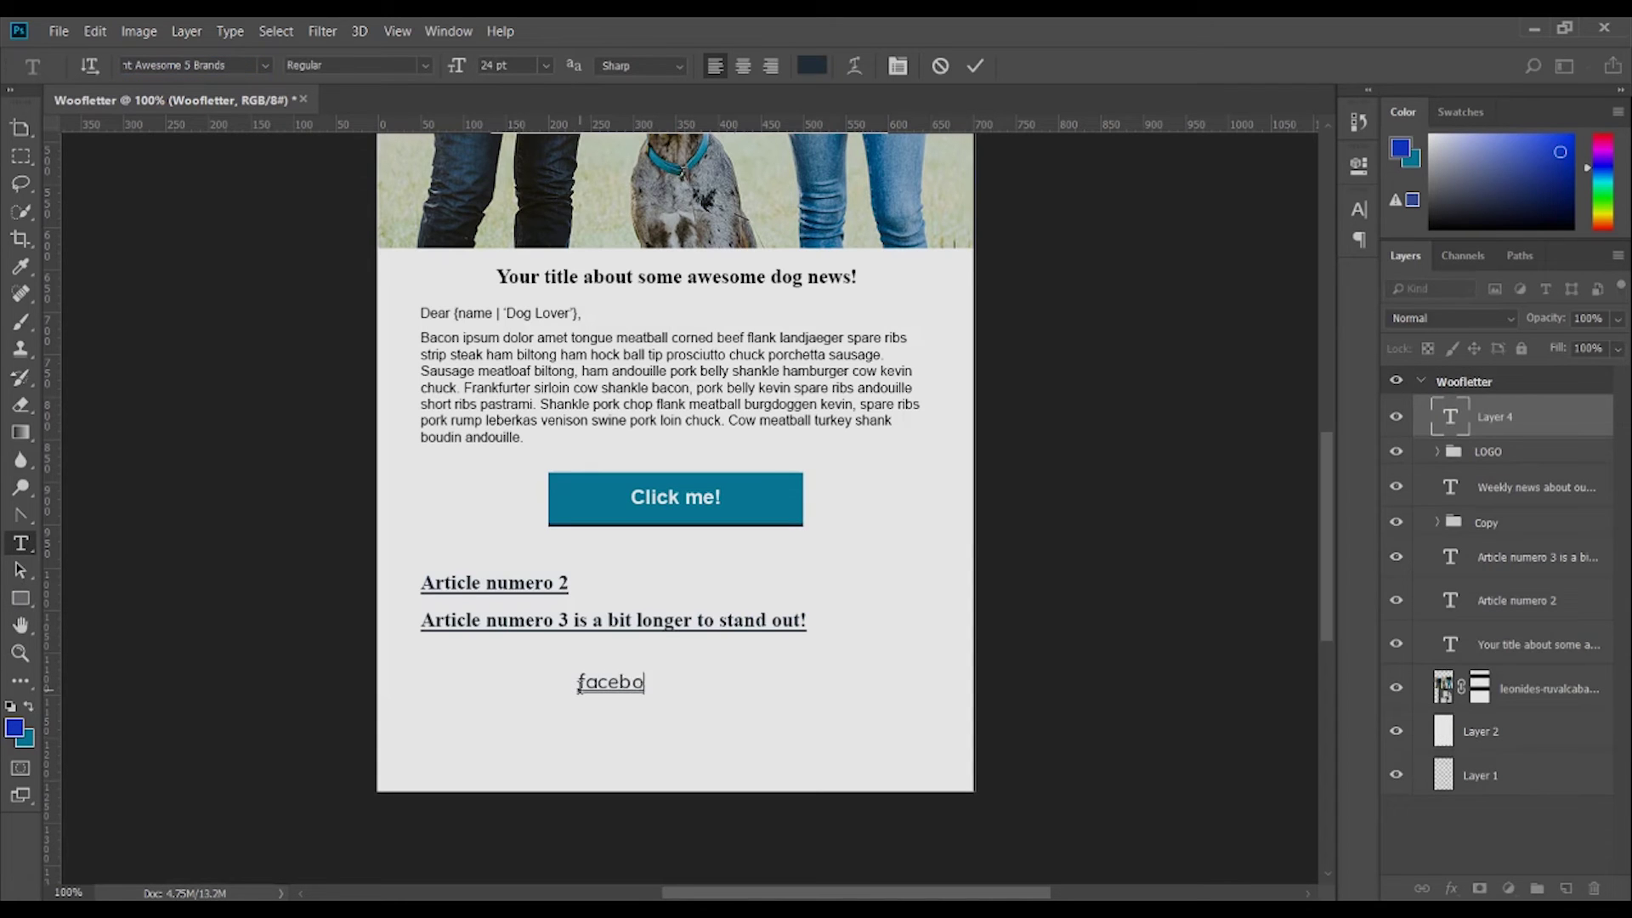
pyautogui.write('ok twitter instagram')
# Position the social icons beneath the article headings, scale them to about 170% and remove their underline
pyautogui.click(21, 129)
pyautogui.click(684, 678)
pyautogui.click(625, 691)
pyautogui.moveTo(626, 691); pyautogui.dragTo(749, 728)
pyautogui.hotkey('ctrl', 't')
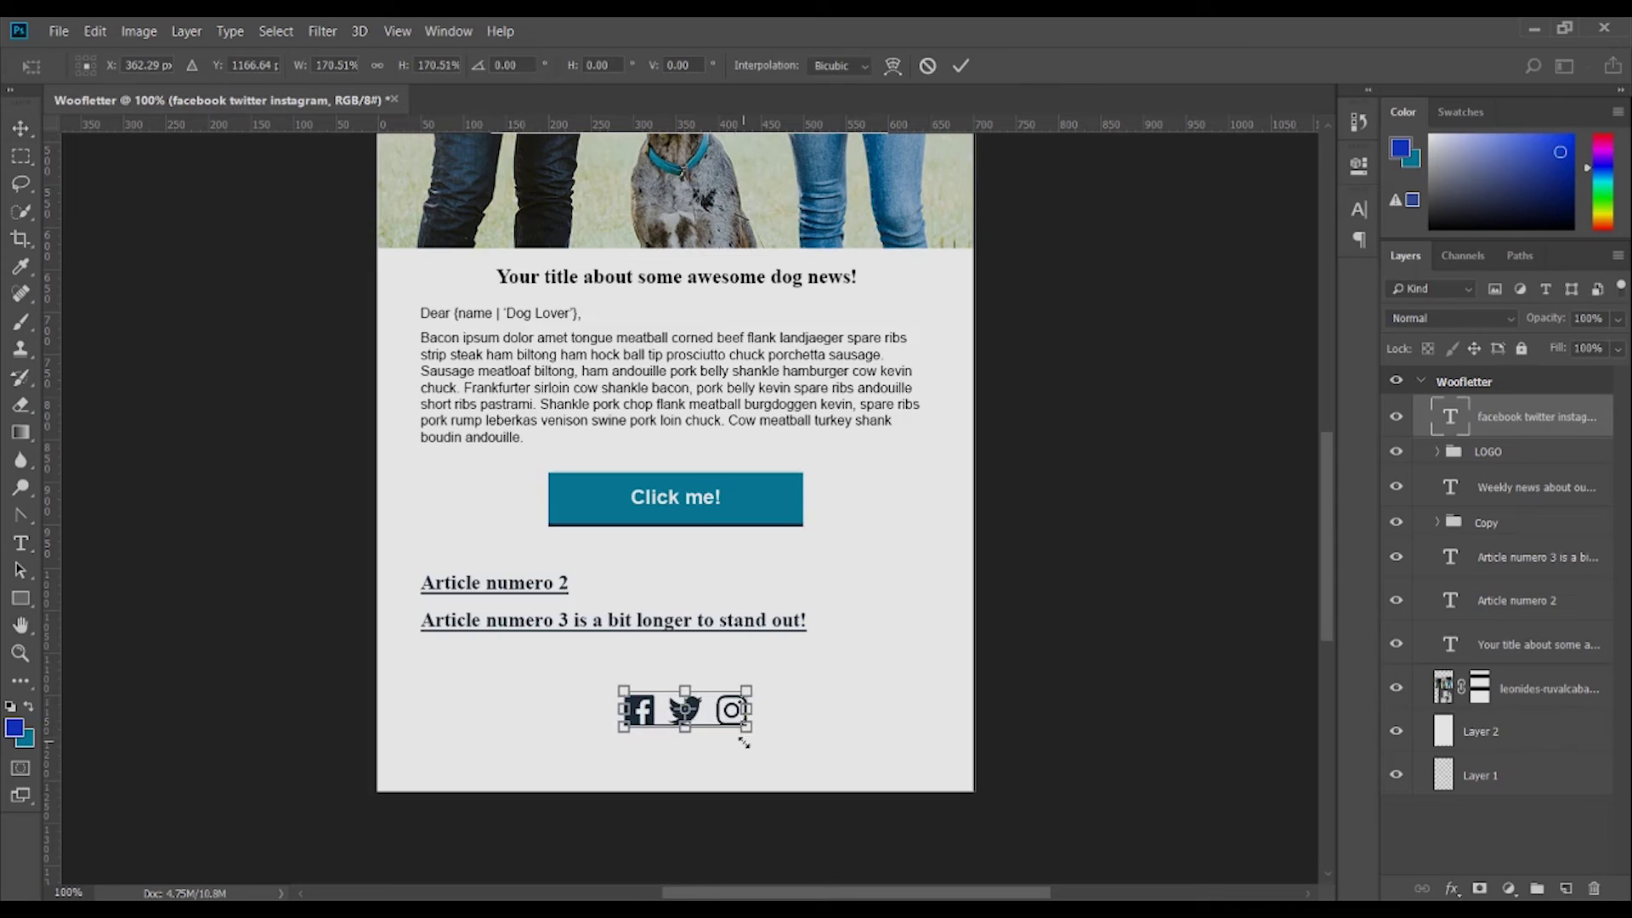
pyautogui.press('Return')
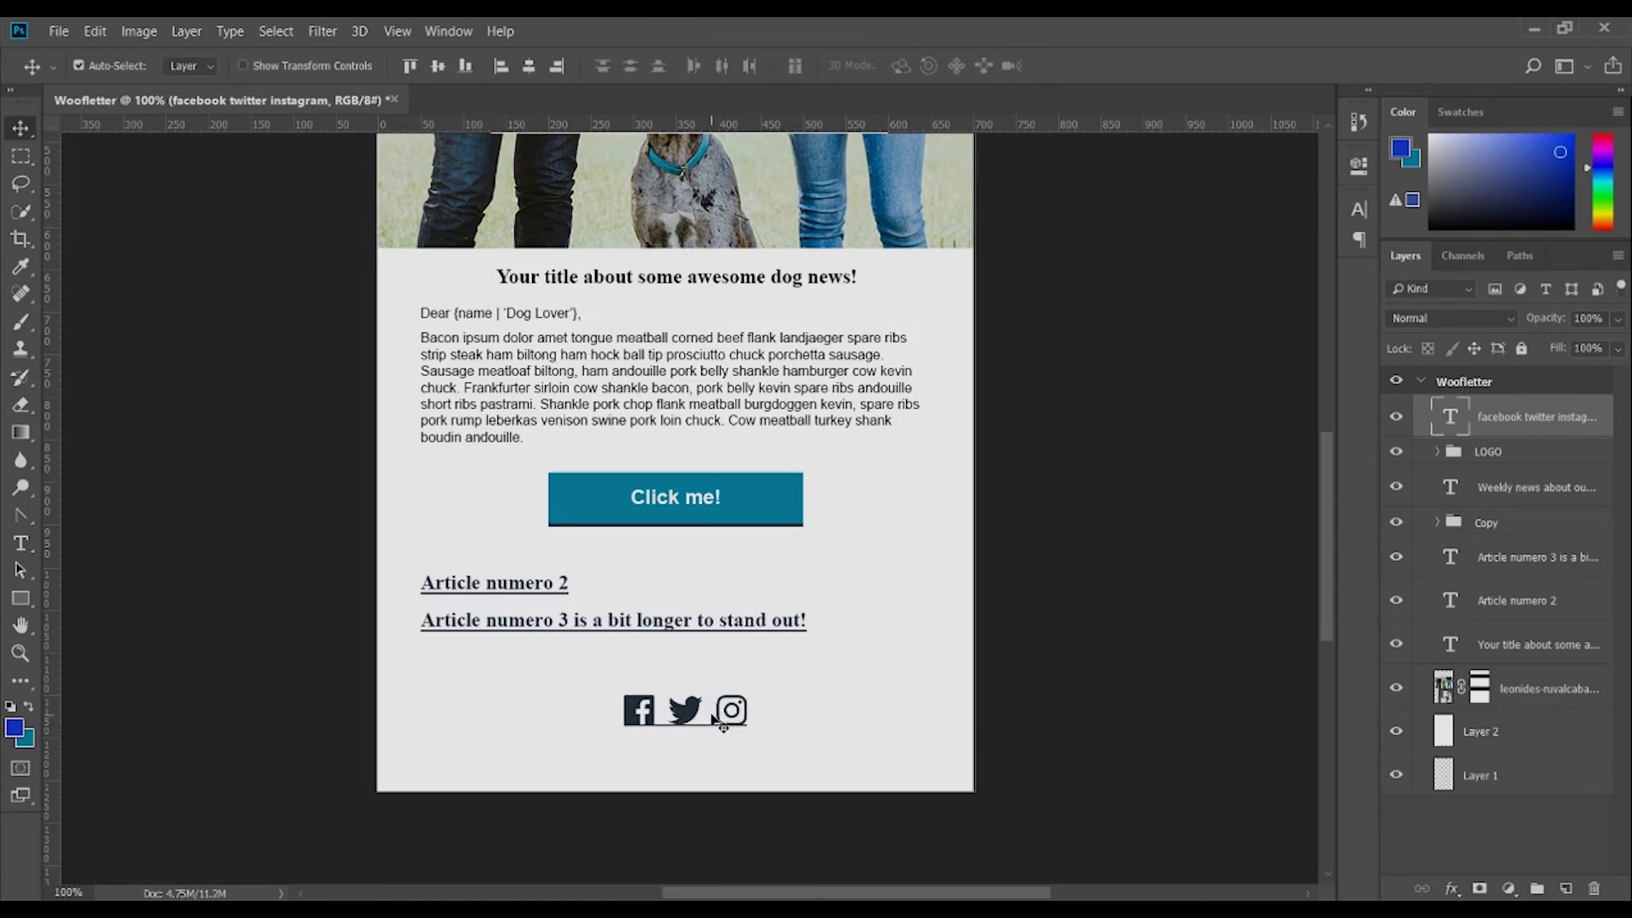
pyautogui.press('t')
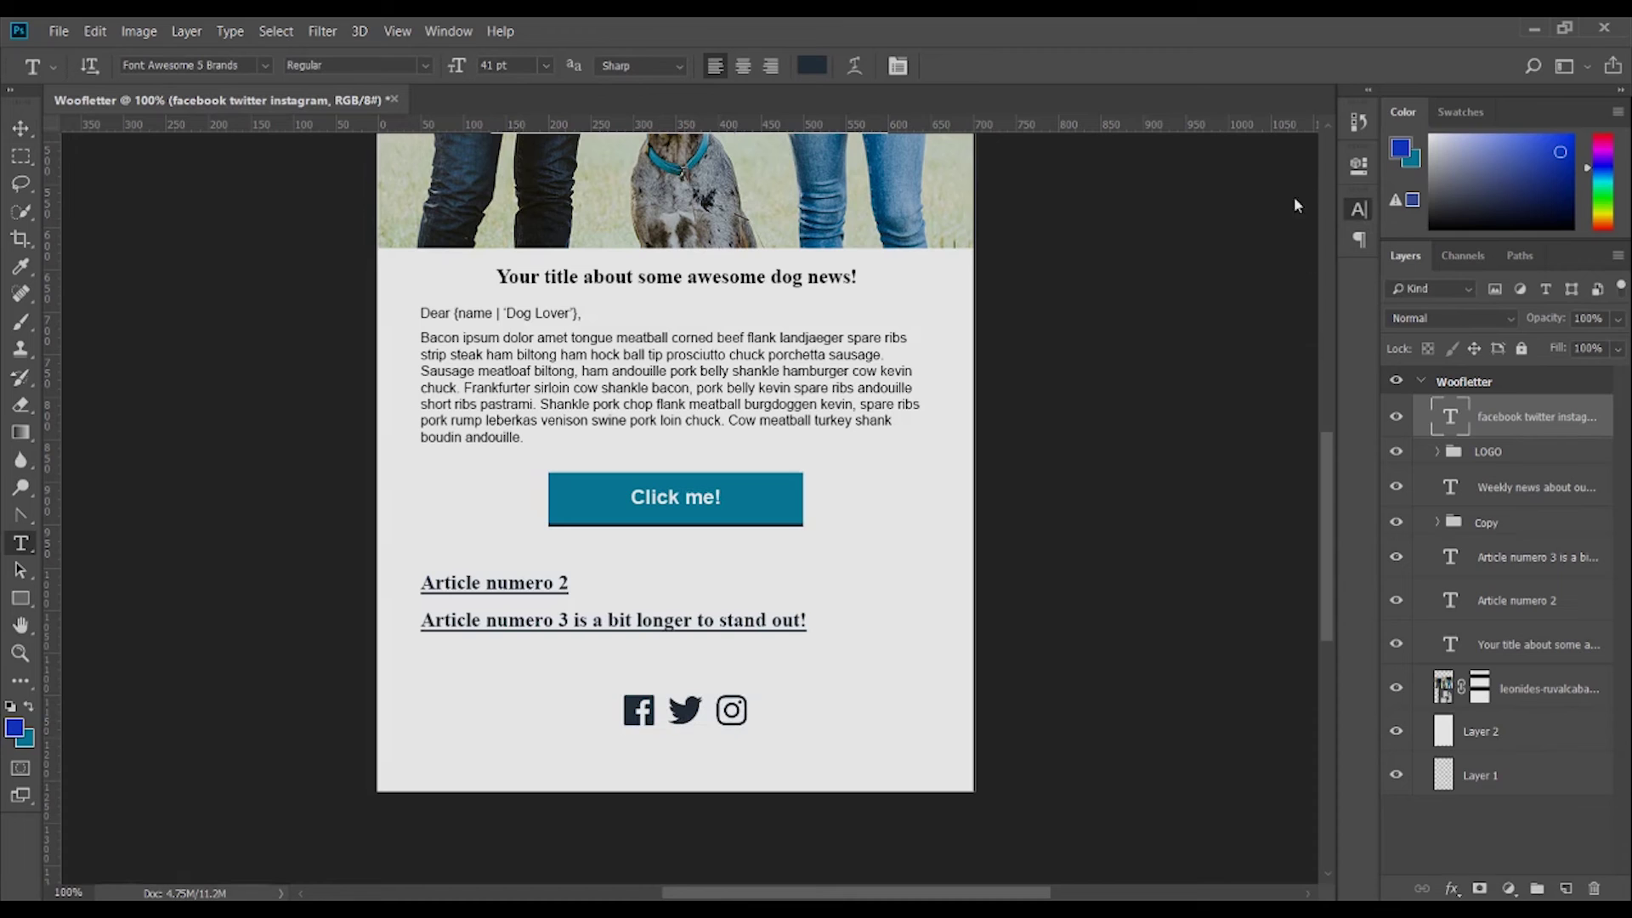
# Draw a teal horizontal line about 387 px wide above the social icons and set its height to 3 px
pyautogui.press('u')
pyautogui.moveTo(510, 682); pyautogui.dragTo(838, 682)
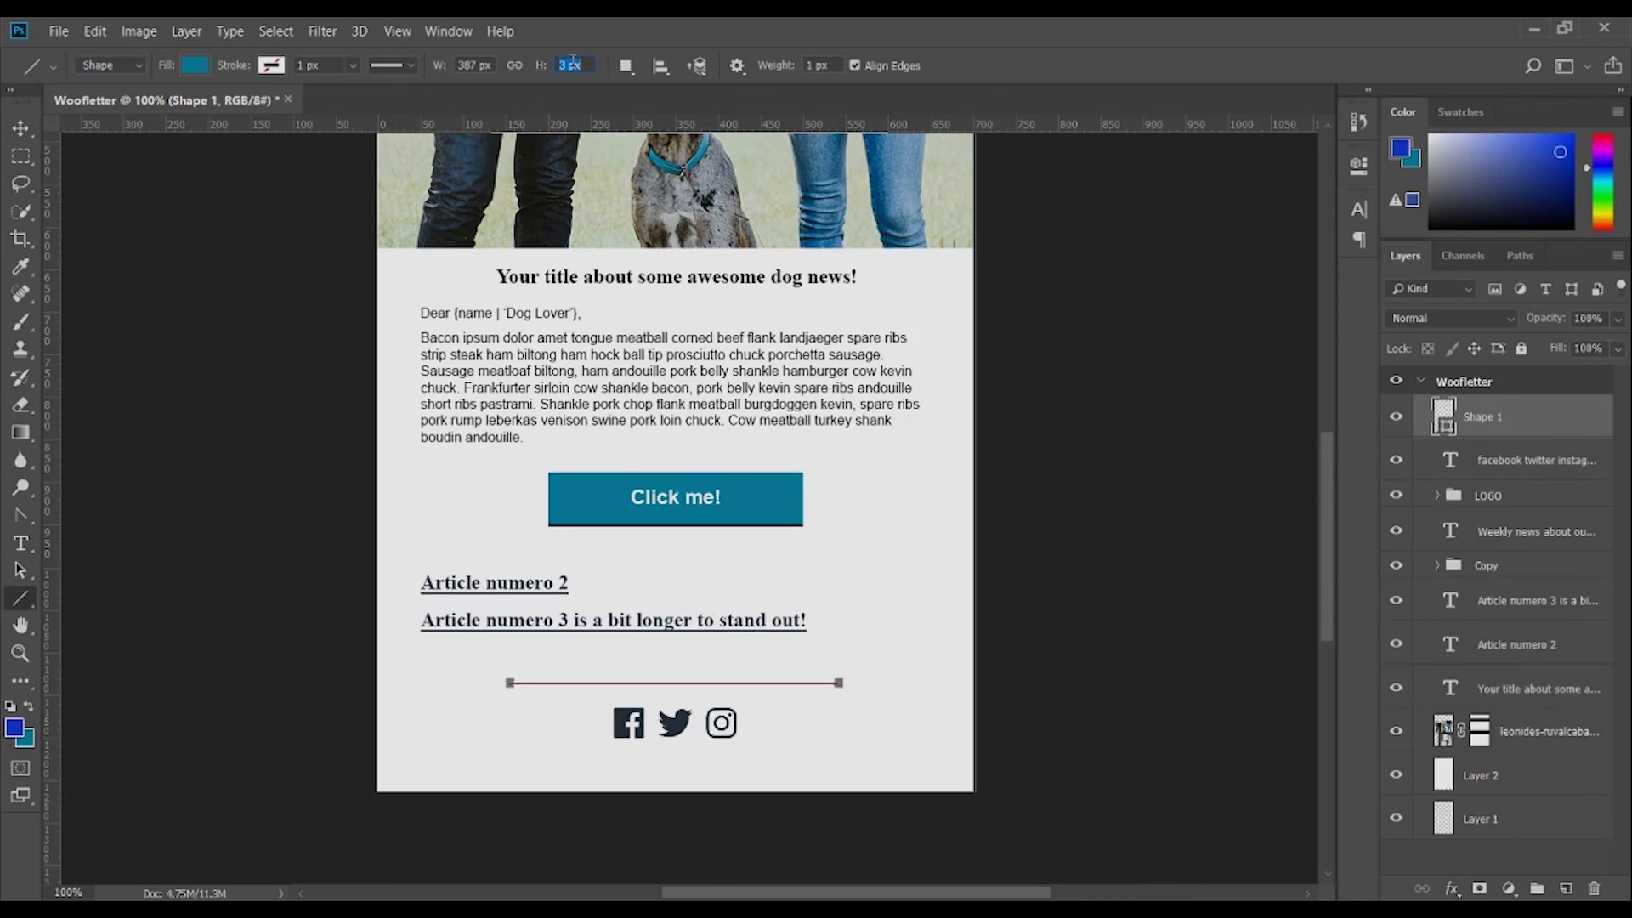
pyautogui.press('Return')
pyautogui.click(21, 128)
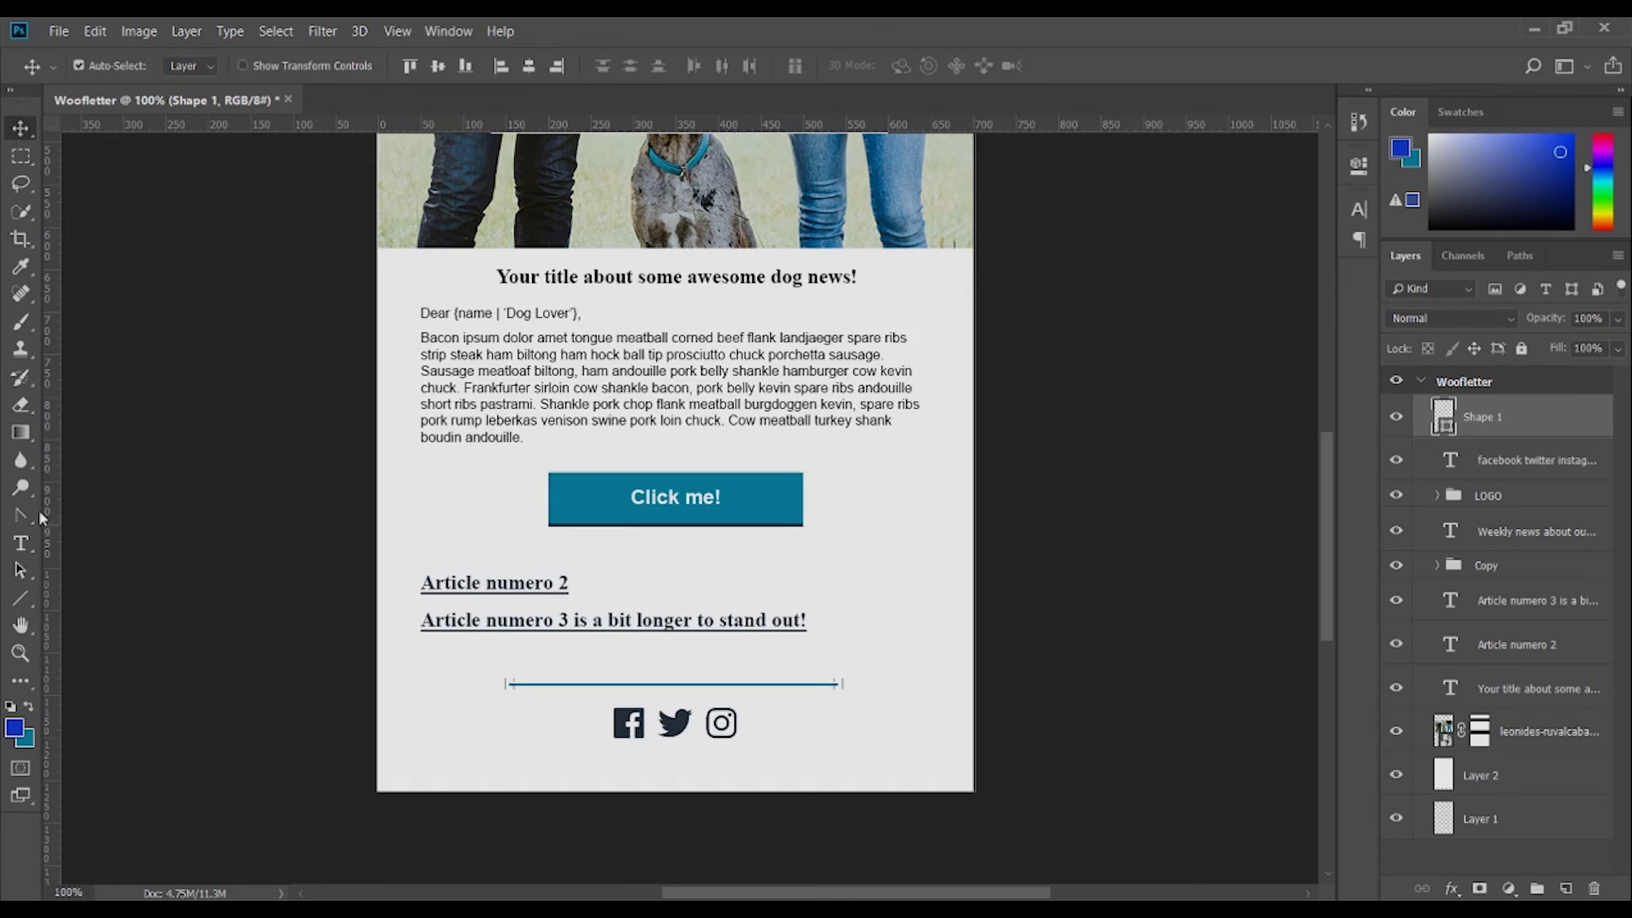
# Recolor the divider line above the social icons to dark navy
pyautogui.click(22, 597)
pyautogui.click(93, 176)
pyautogui.click(21, 128)
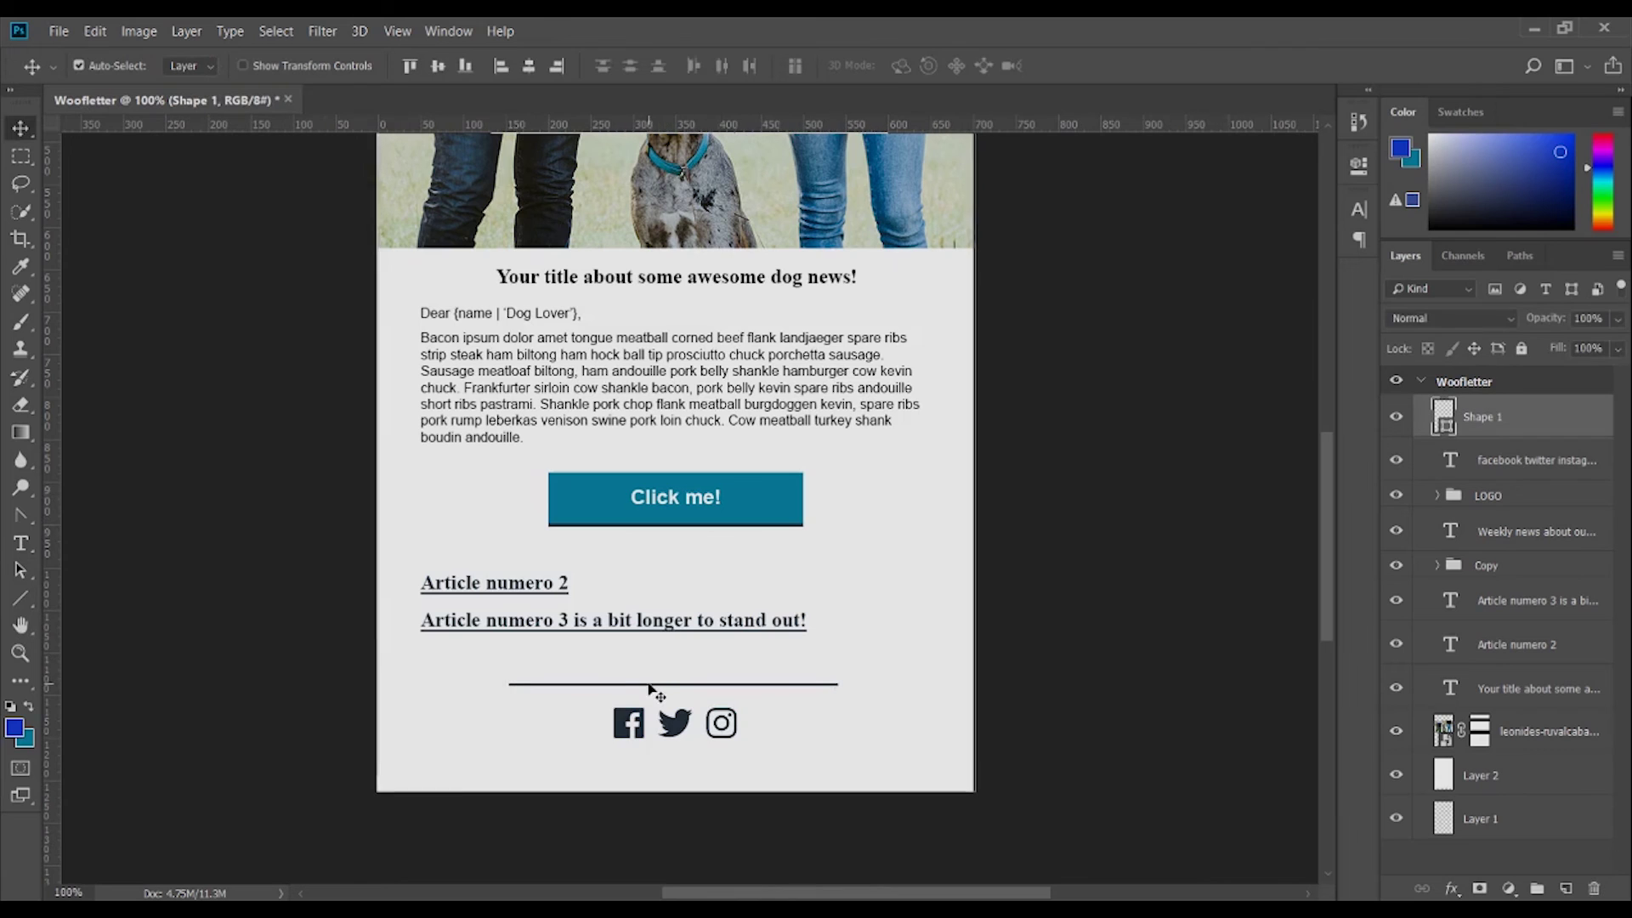
# Center the divider line horizontally on the artboard, shortened to about 130 px and placed just beneath the article links
pyautogui.hotkey('ctrl', 'a')
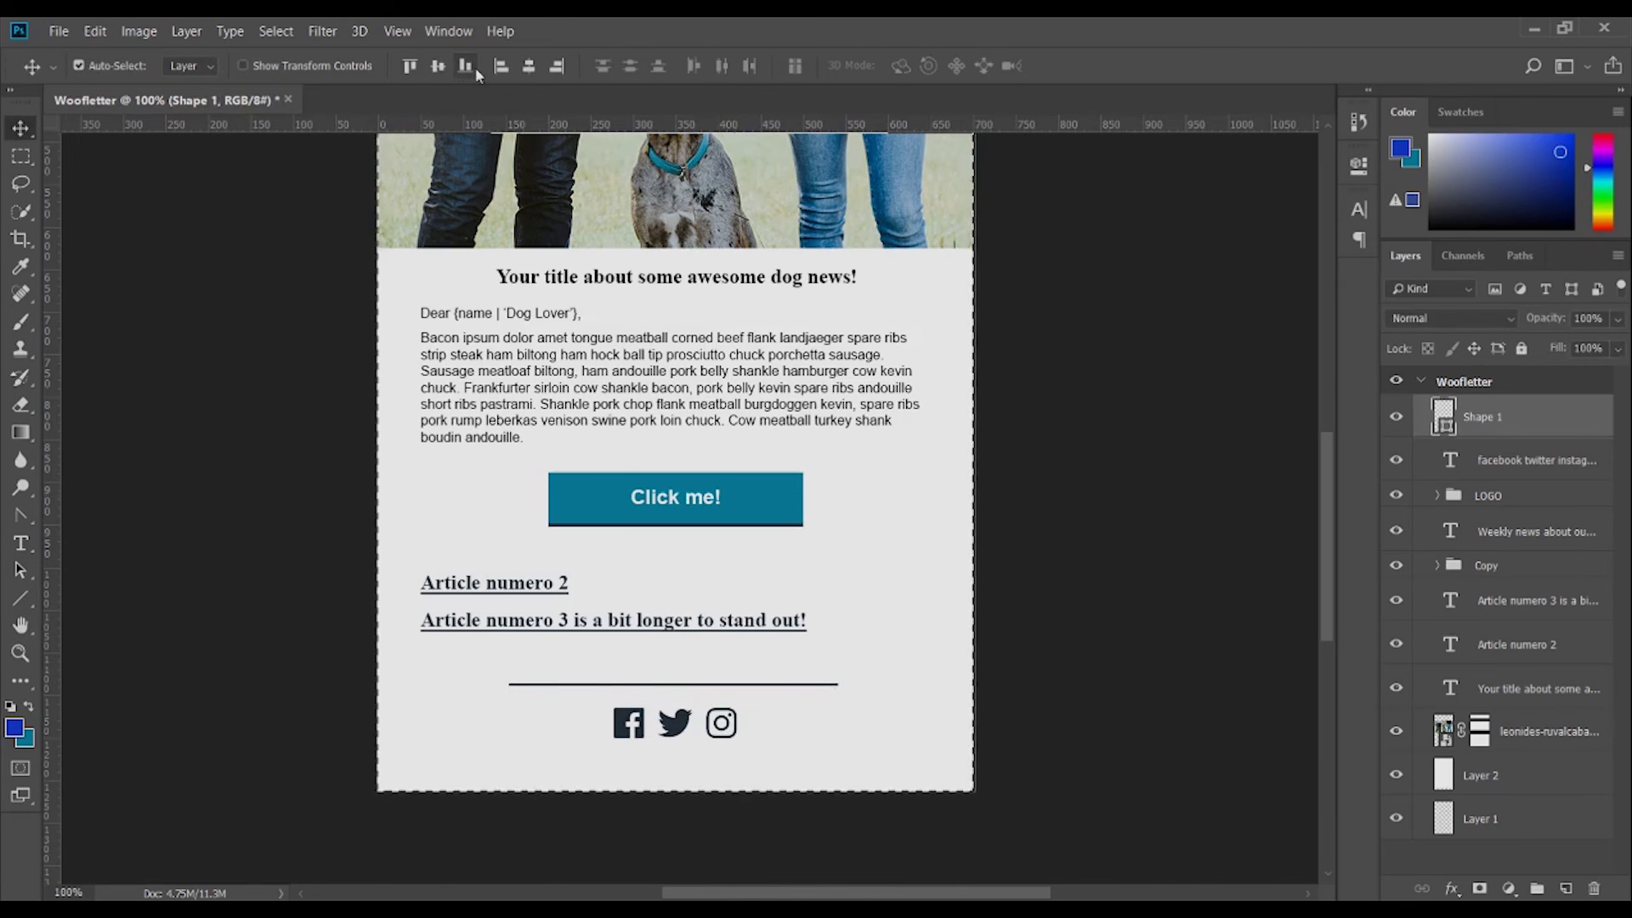
pyautogui.click(529, 65)
pyautogui.press('m')
pyautogui.hotkey('ctrl', 'd')
pyautogui.hotkey('ctrl', 't')
pyautogui.press('Escape')
# Center the "Article numero 2" and "Article numero 3" links horizontally on the artboard
pyautogui.click(514, 595)
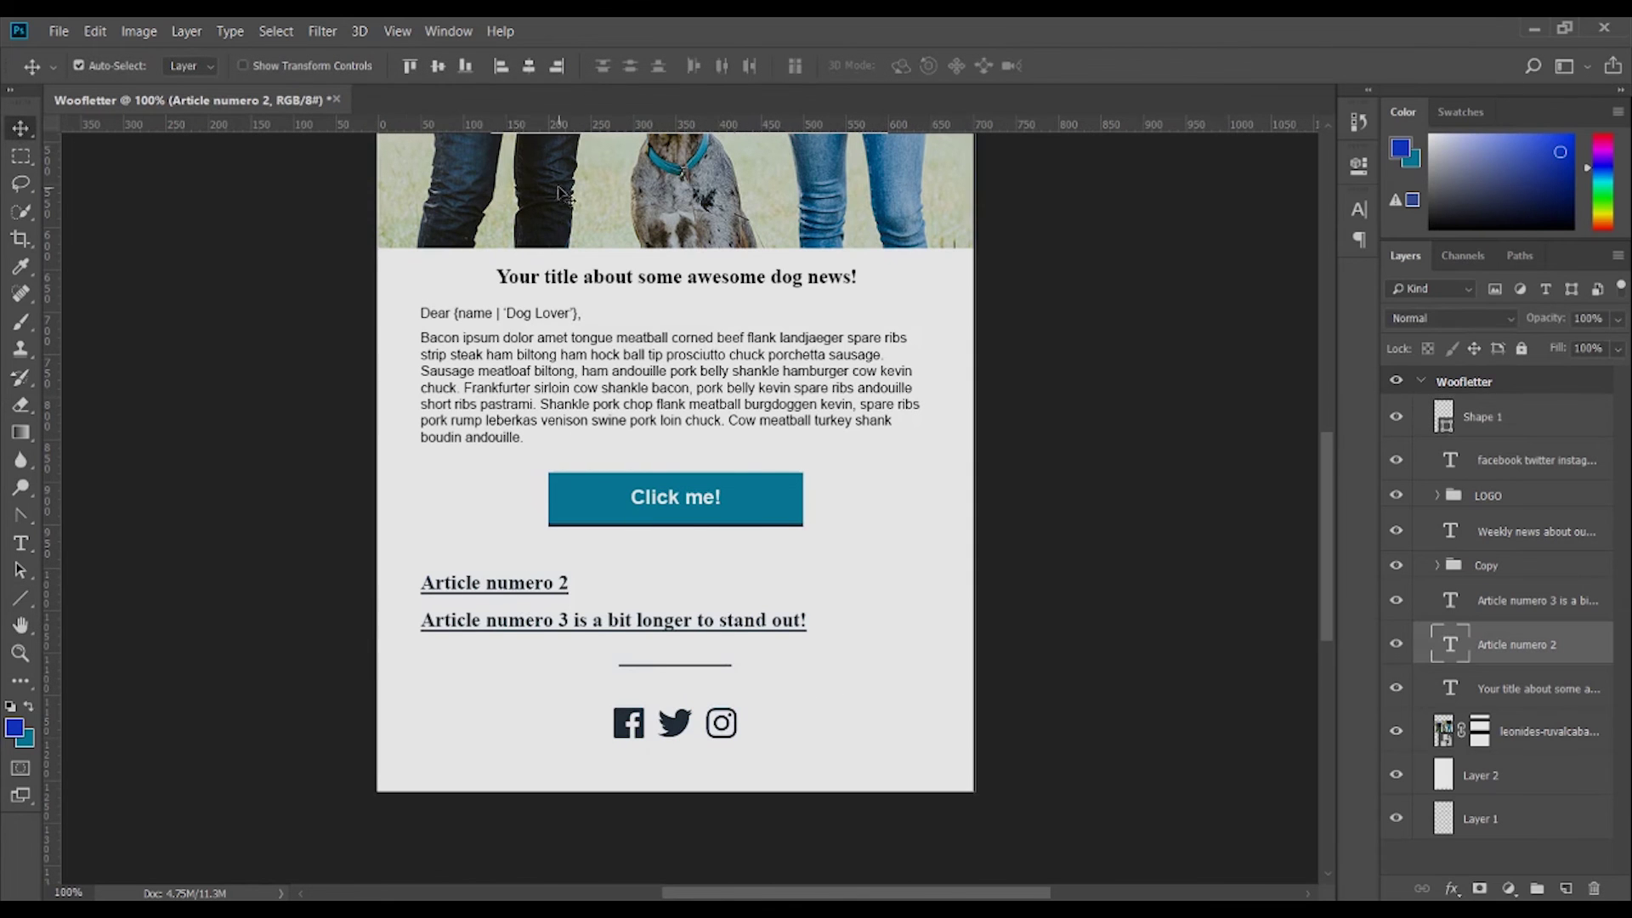
pyautogui.click(528, 65)
pyautogui.click(672, 629)
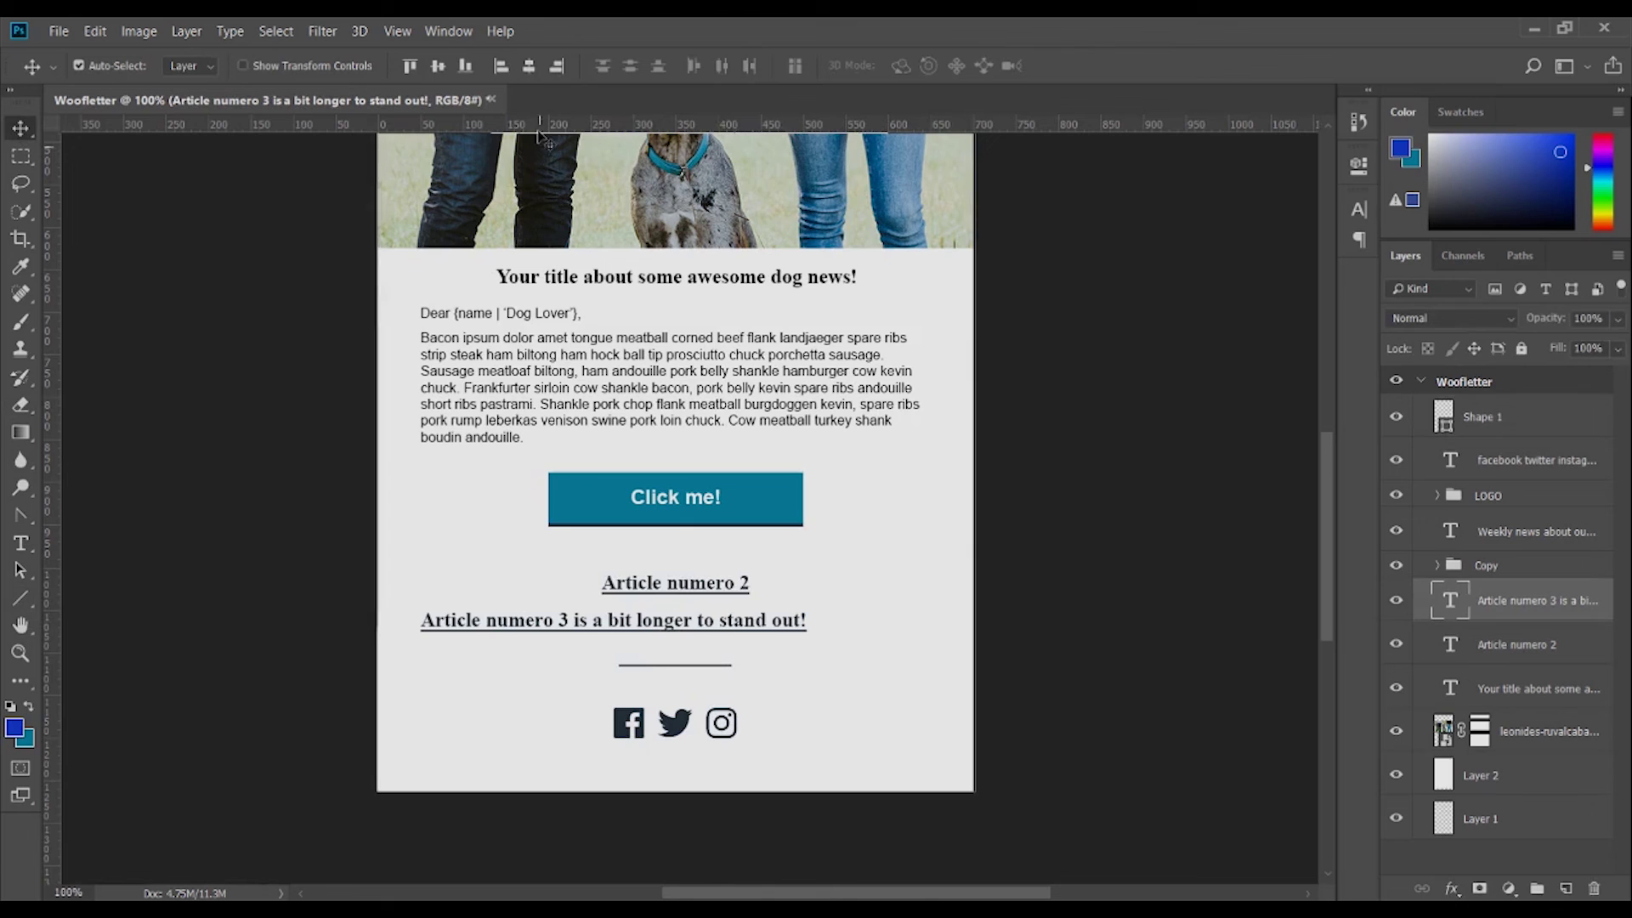
pyautogui.click(528, 65)
pyautogui.click(1151, 507)
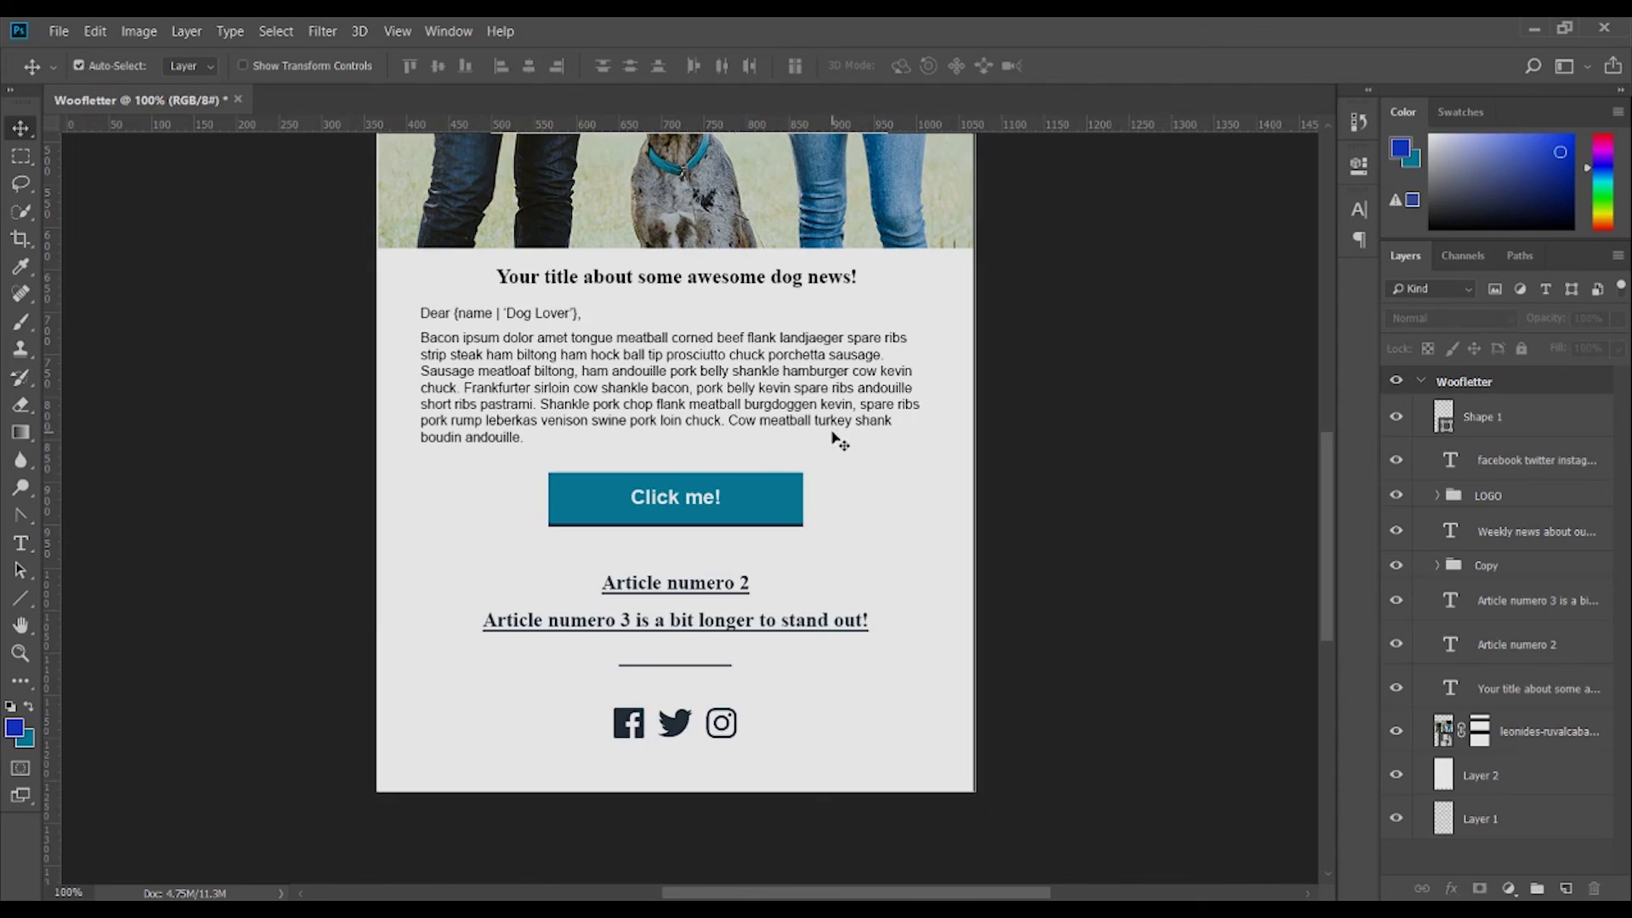
# Move the social icons up closer to the divider line and extend the artboard's bottom edge downward by about 100 px
pyautogui.scroll(-2, 837, 440)
pyautogui.click(675, 684)
pyautogui.moveTo(675, 685); pyautogui.dragTo(676, 669)
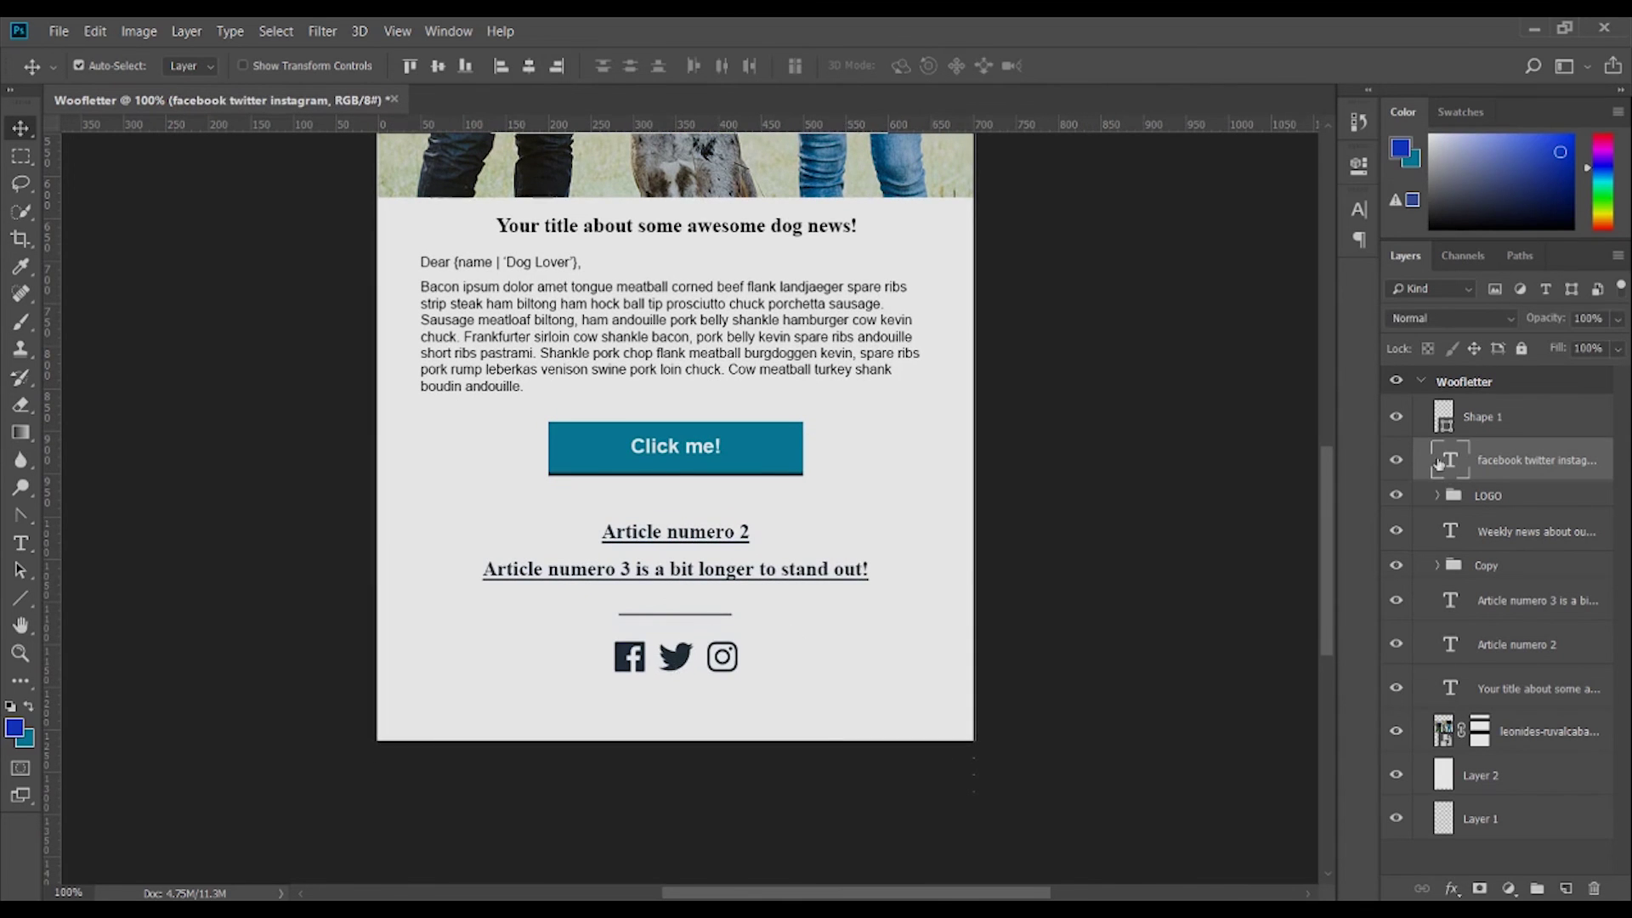
pyautogui.click(1487, 381)
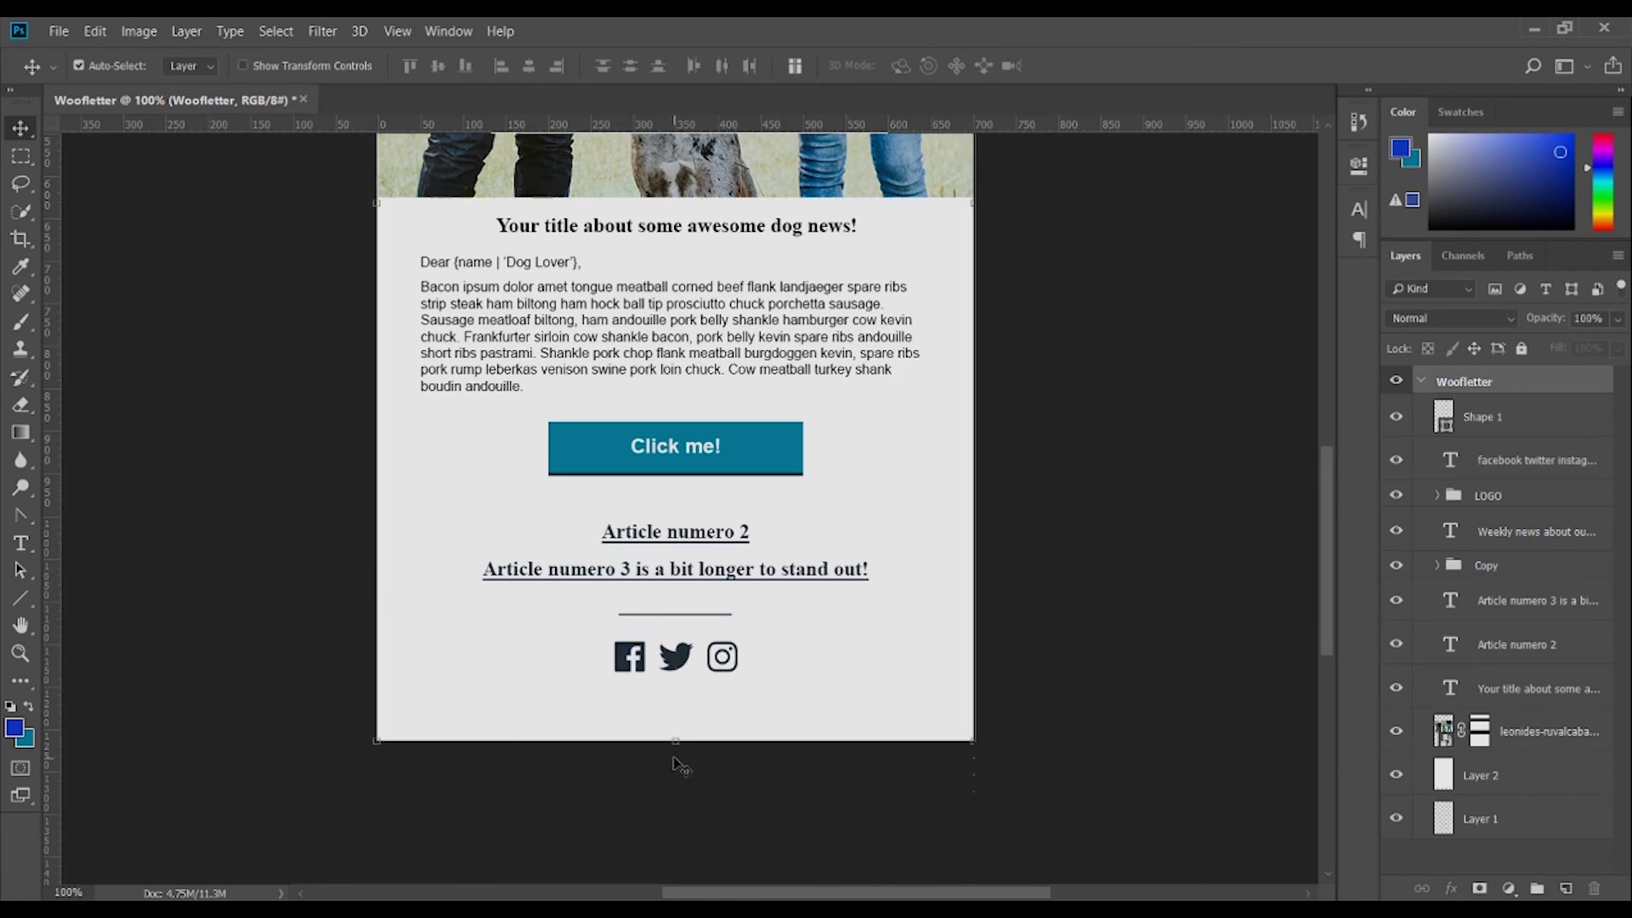
pyautogui.moveTo(676, 742); pyautogui.dragTo(675, 830)
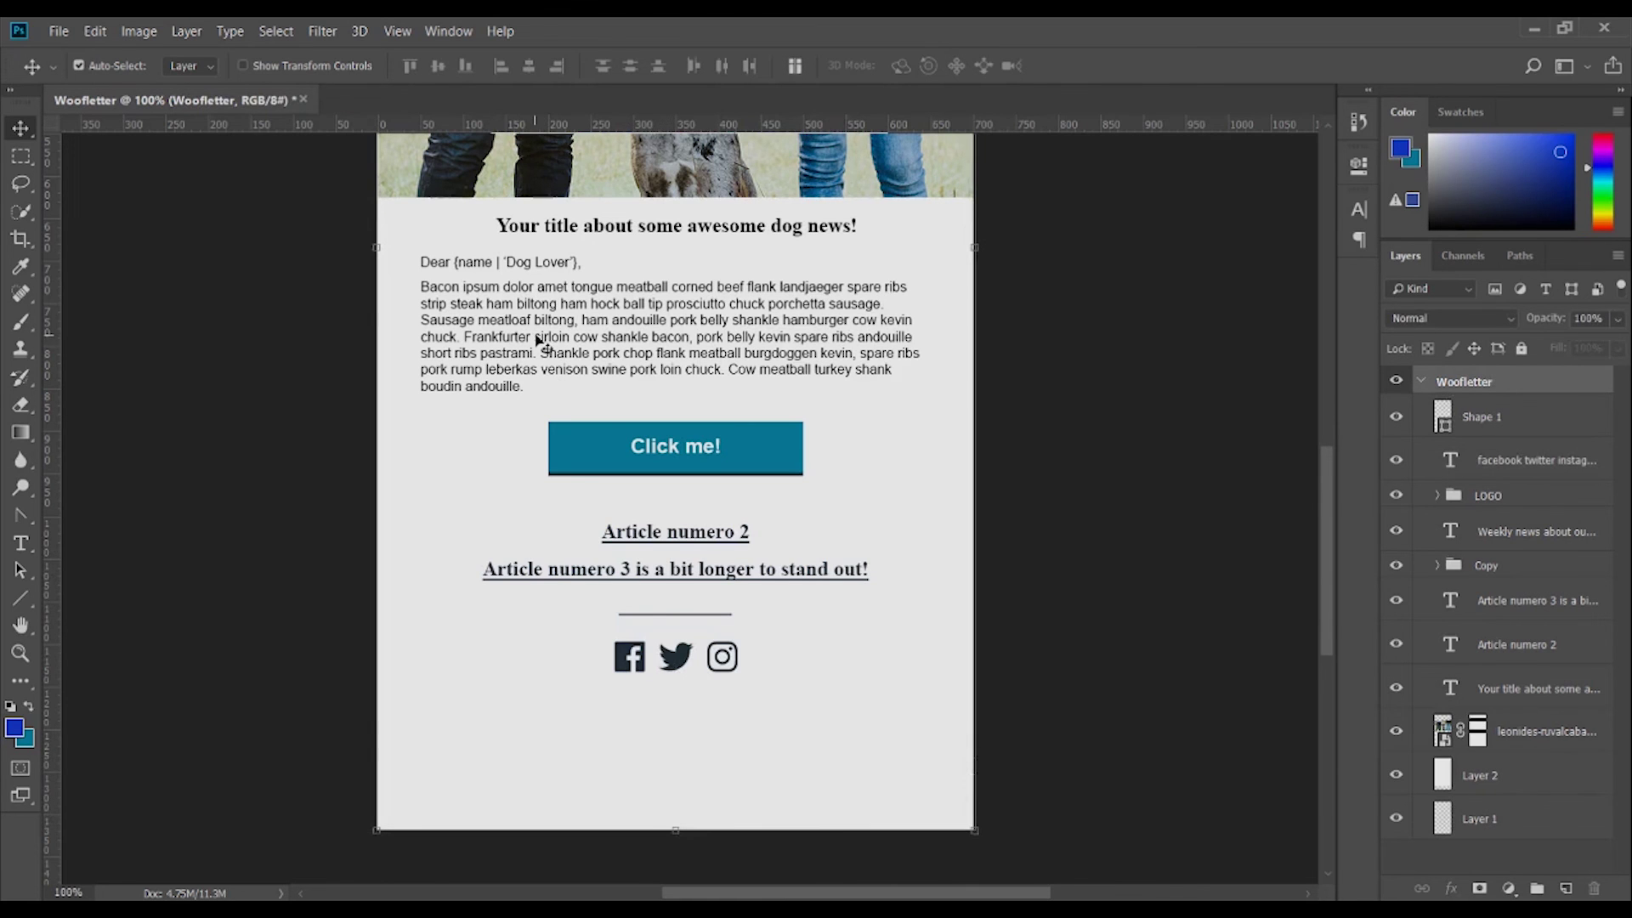
# Duplicate the body paragraph beneath the social icons and change its text to "Bacon ipsum dolor legal mumbo jumbo"
pyautogui.click(539, 340)
pyautogui.moveTo(539, 340); pyautogui.dragTo(549, 751)
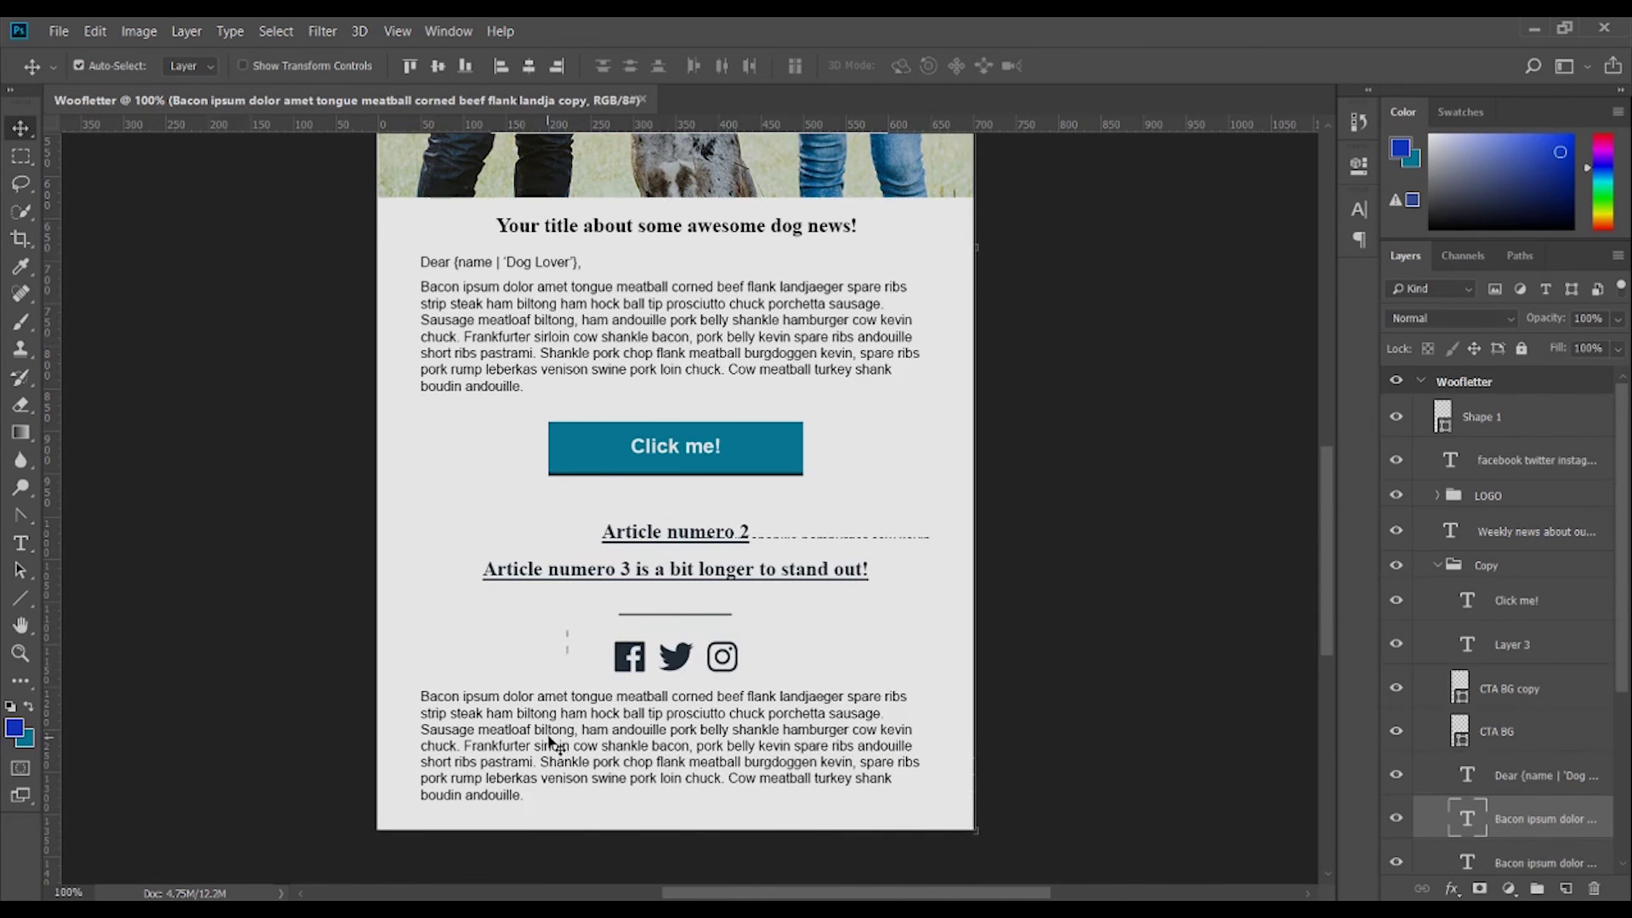
pyautogui.doubleClick(545, 731)
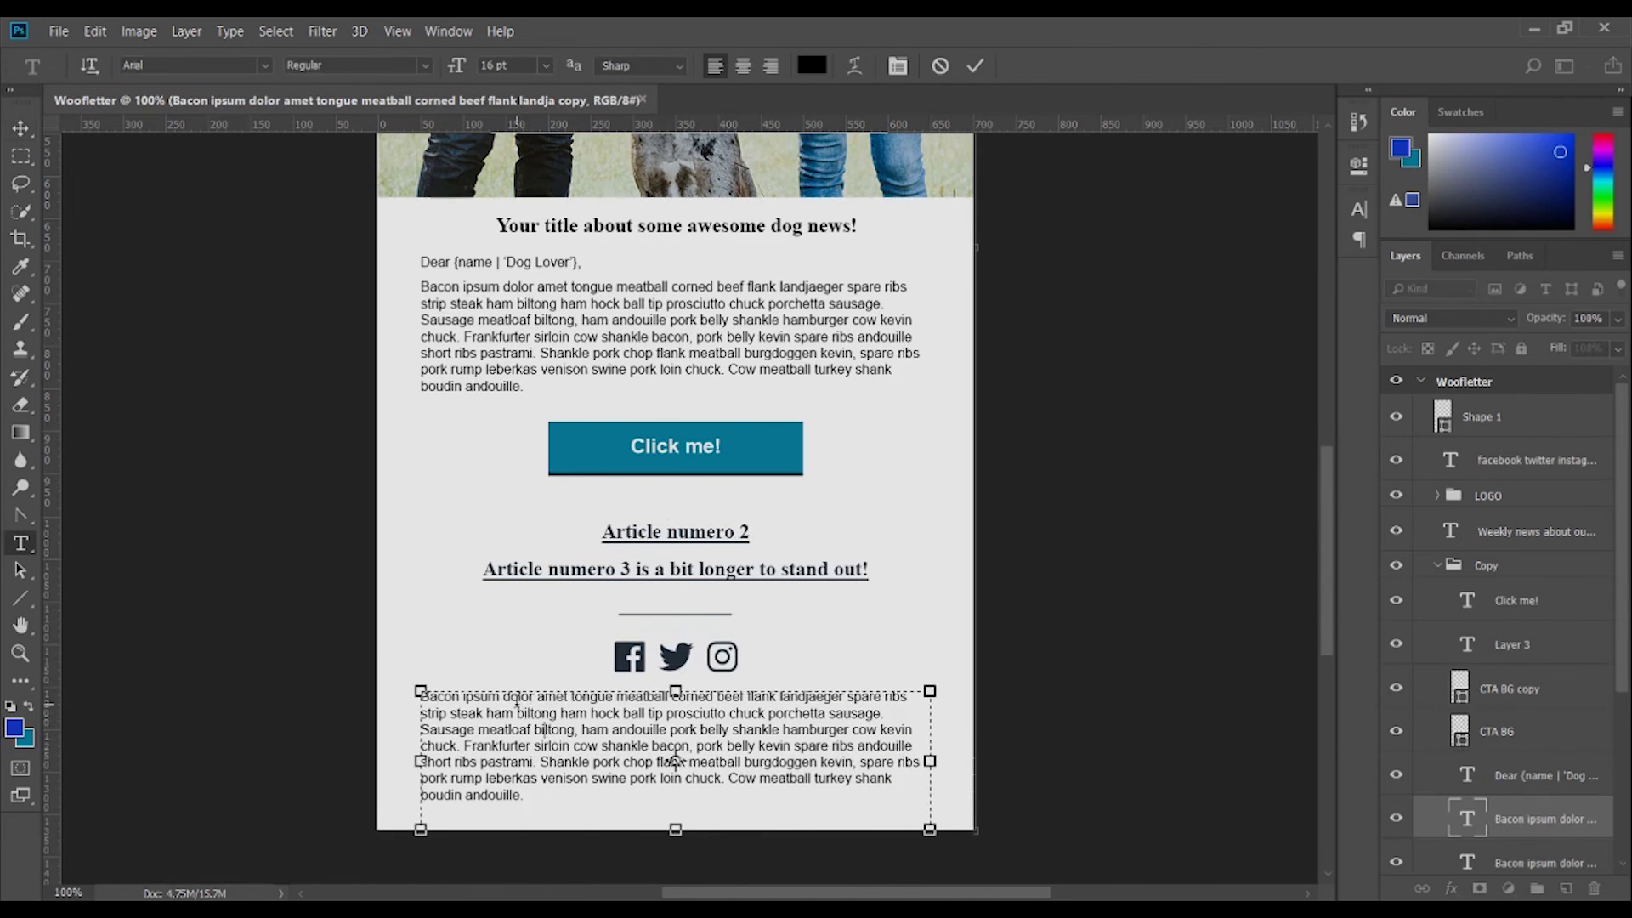
pyautogui.moveTo(525, 798); pyautogui.dragTo(539, 697)
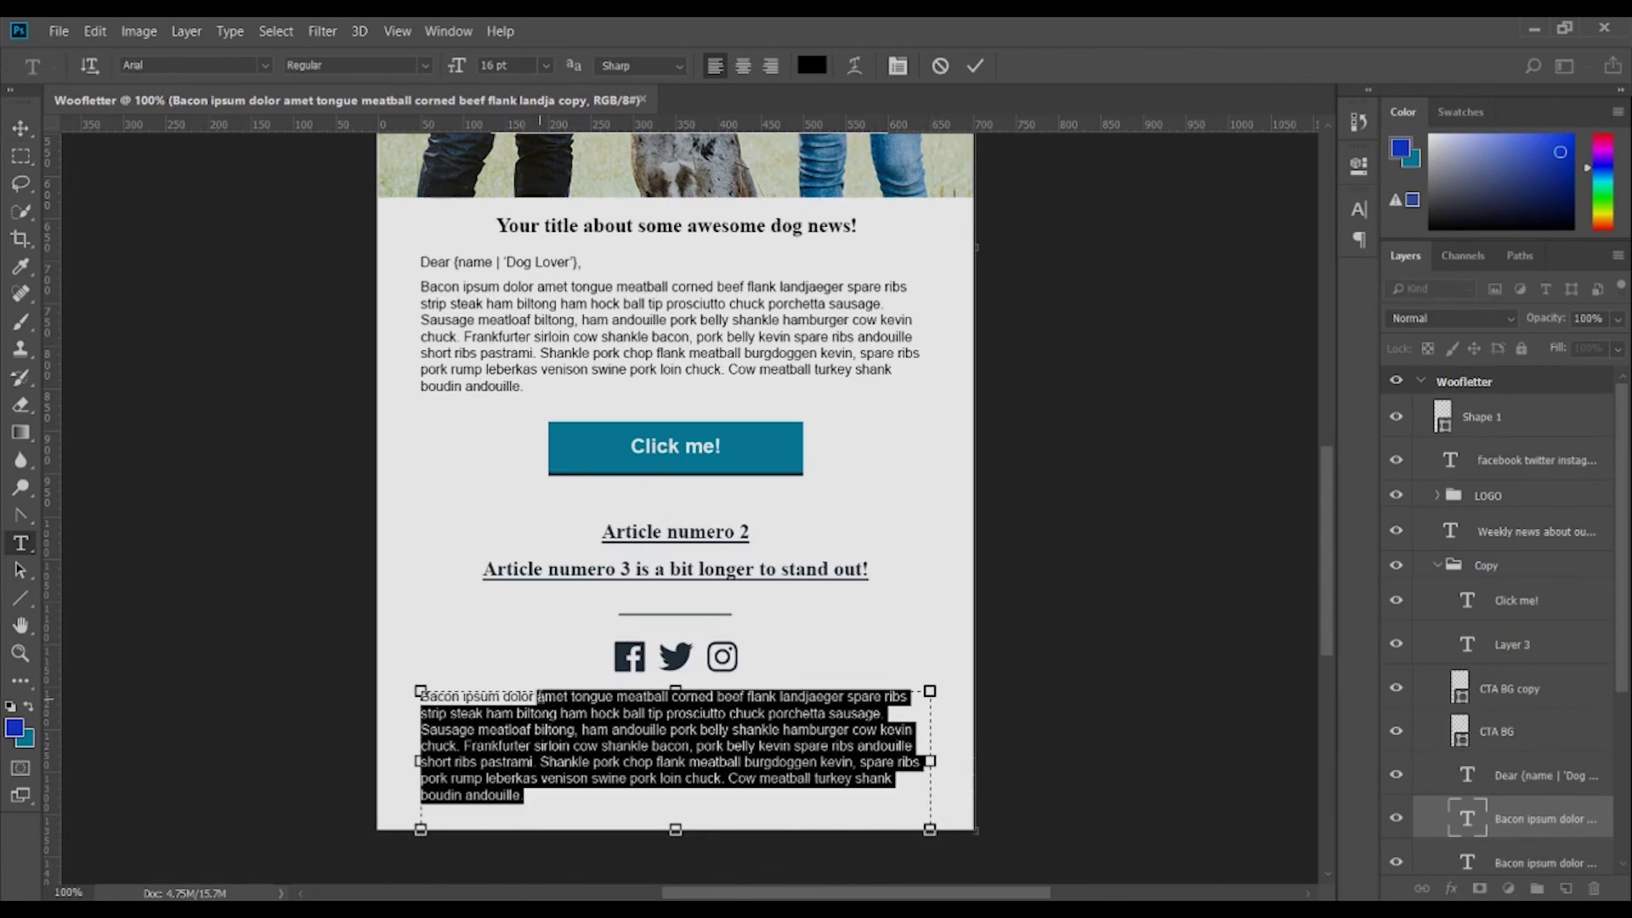
pyautogui.write('legal mu')
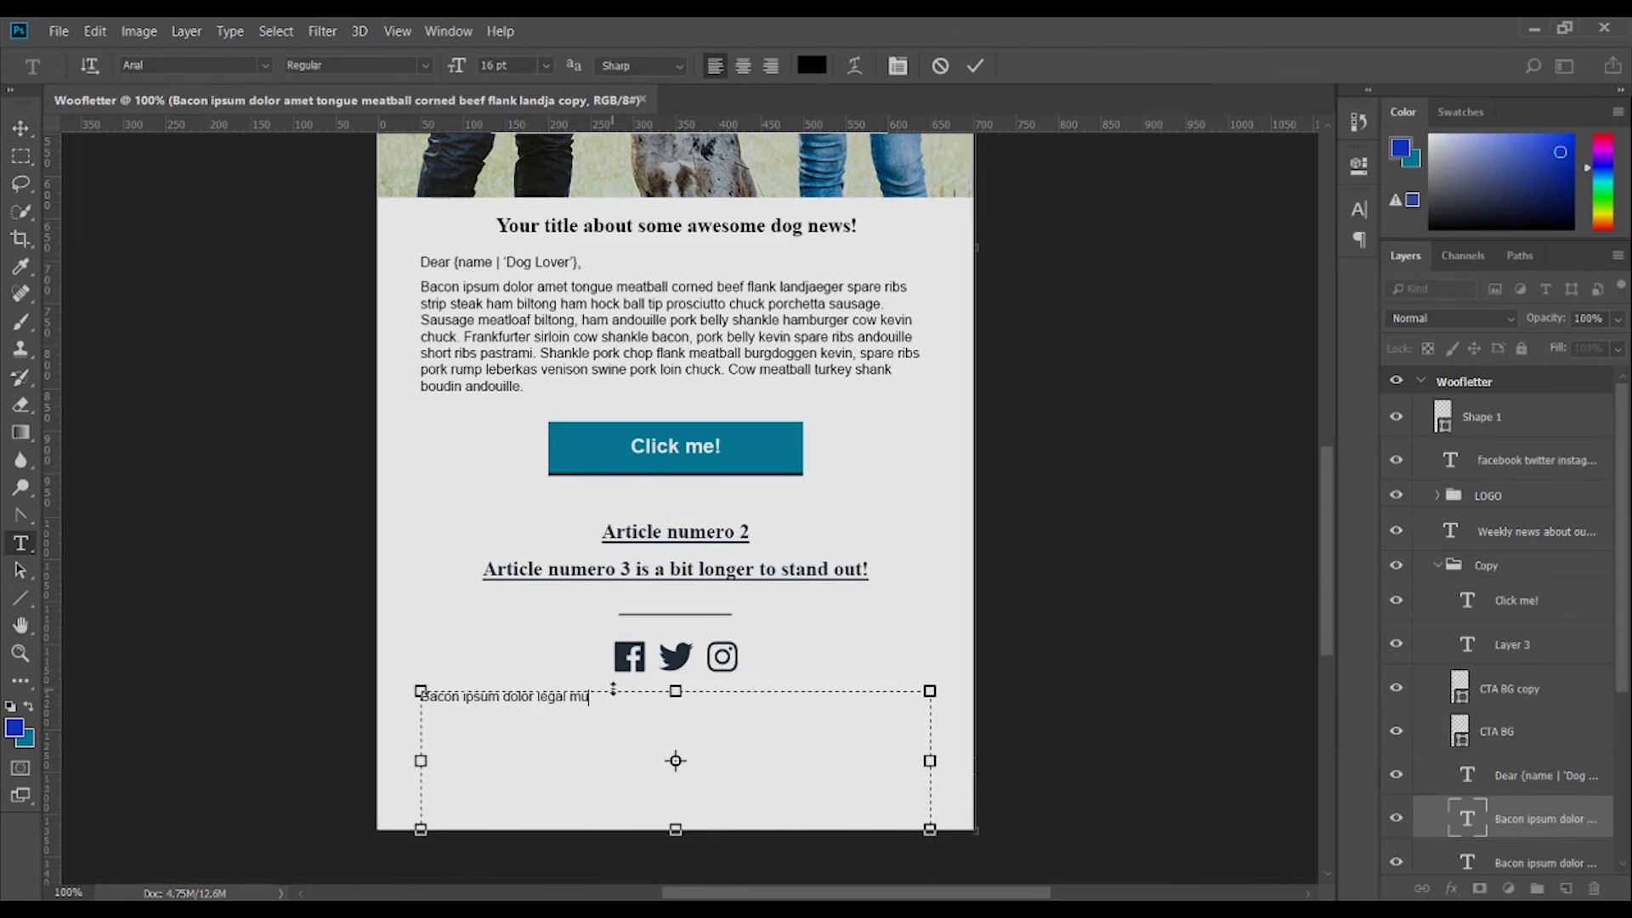
pyautogui.write('mbo jum')
# Copy the legal phrase and paste it five more times within the footer text block to fill three lines
pyautogui.hotkey('ctrl', 'a')
pyautogui.hotkey('ctrl', 'c')
pyautogui.click(709, 712)
pyautogui.hotkey('ctrl', 'v')
pyautogui.hotkey('ctrl', 'v')
pyautogui.hotkey('ctrl', 'v')
pyautogui.hotkey('ctrl', 'v')
pyautogui.hotkey('ctrl', 'v')
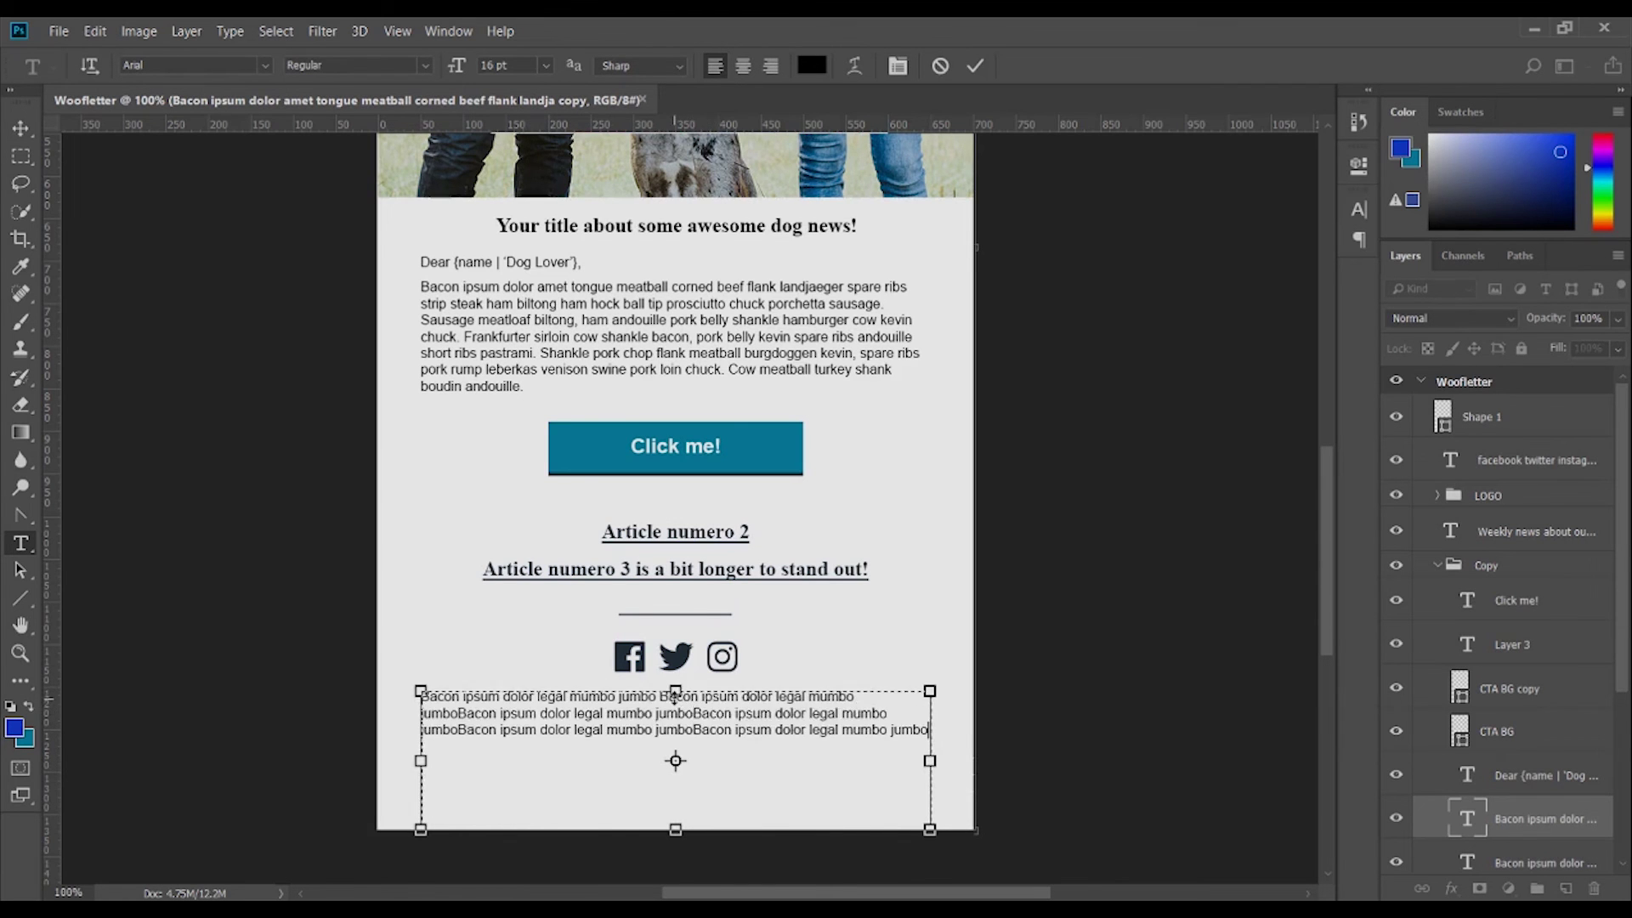
pyautogui.click(20, 128)
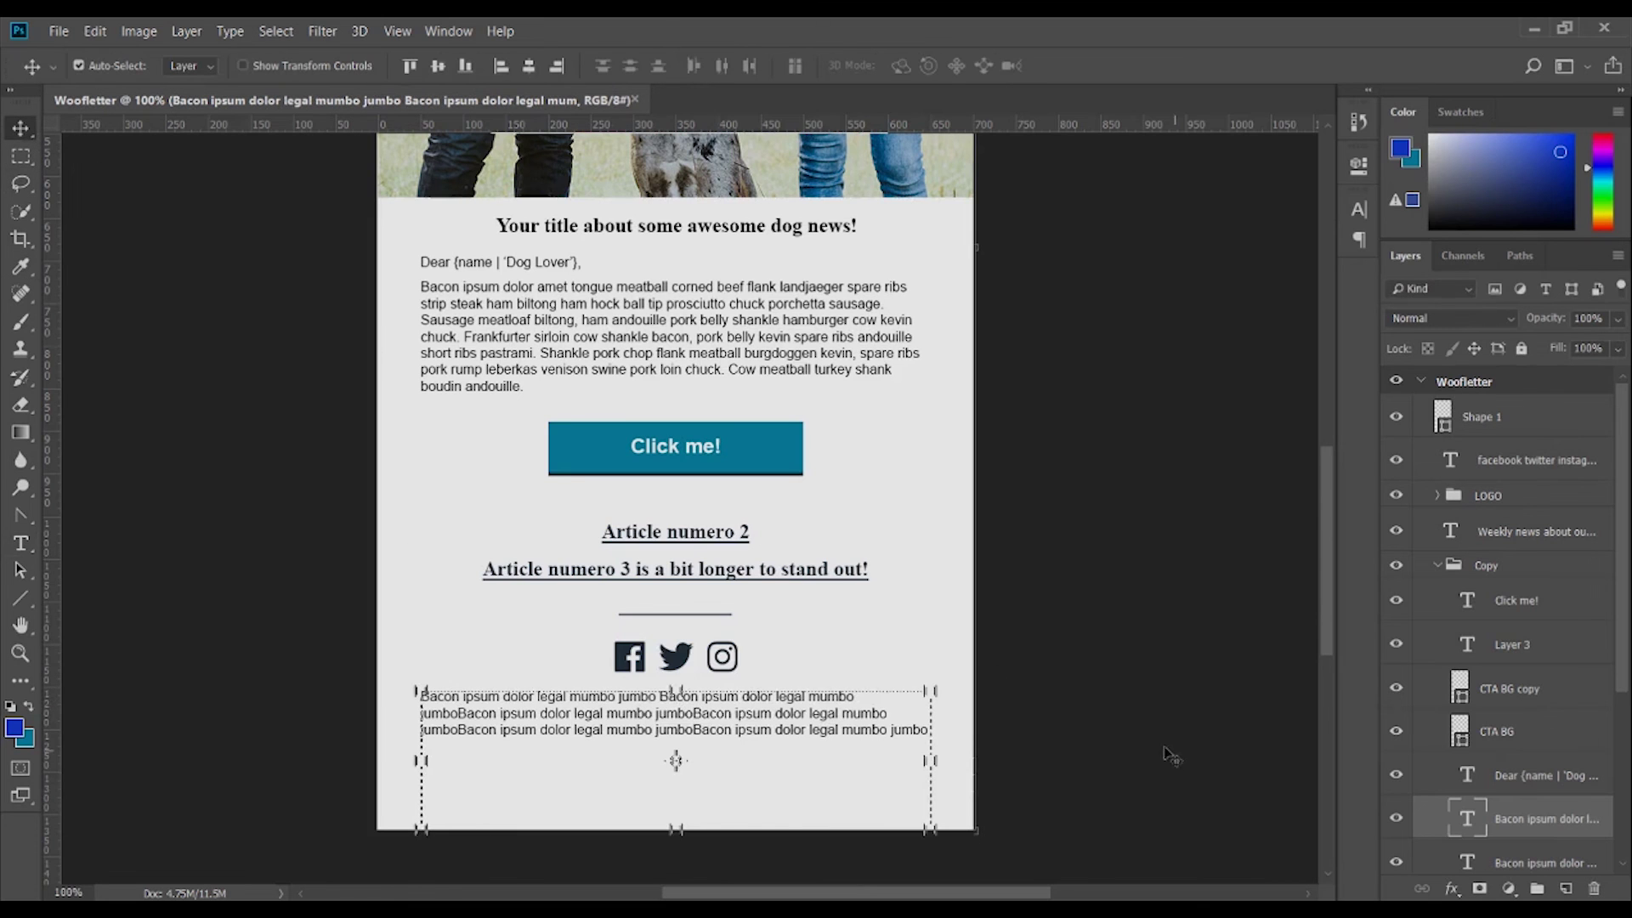
# Move the legal paragraph slightly down from the social icons and shorten its text box to fit the three lines
pyautogui.moveTo(714, 709); pyautogui.dragTo(714, 726)
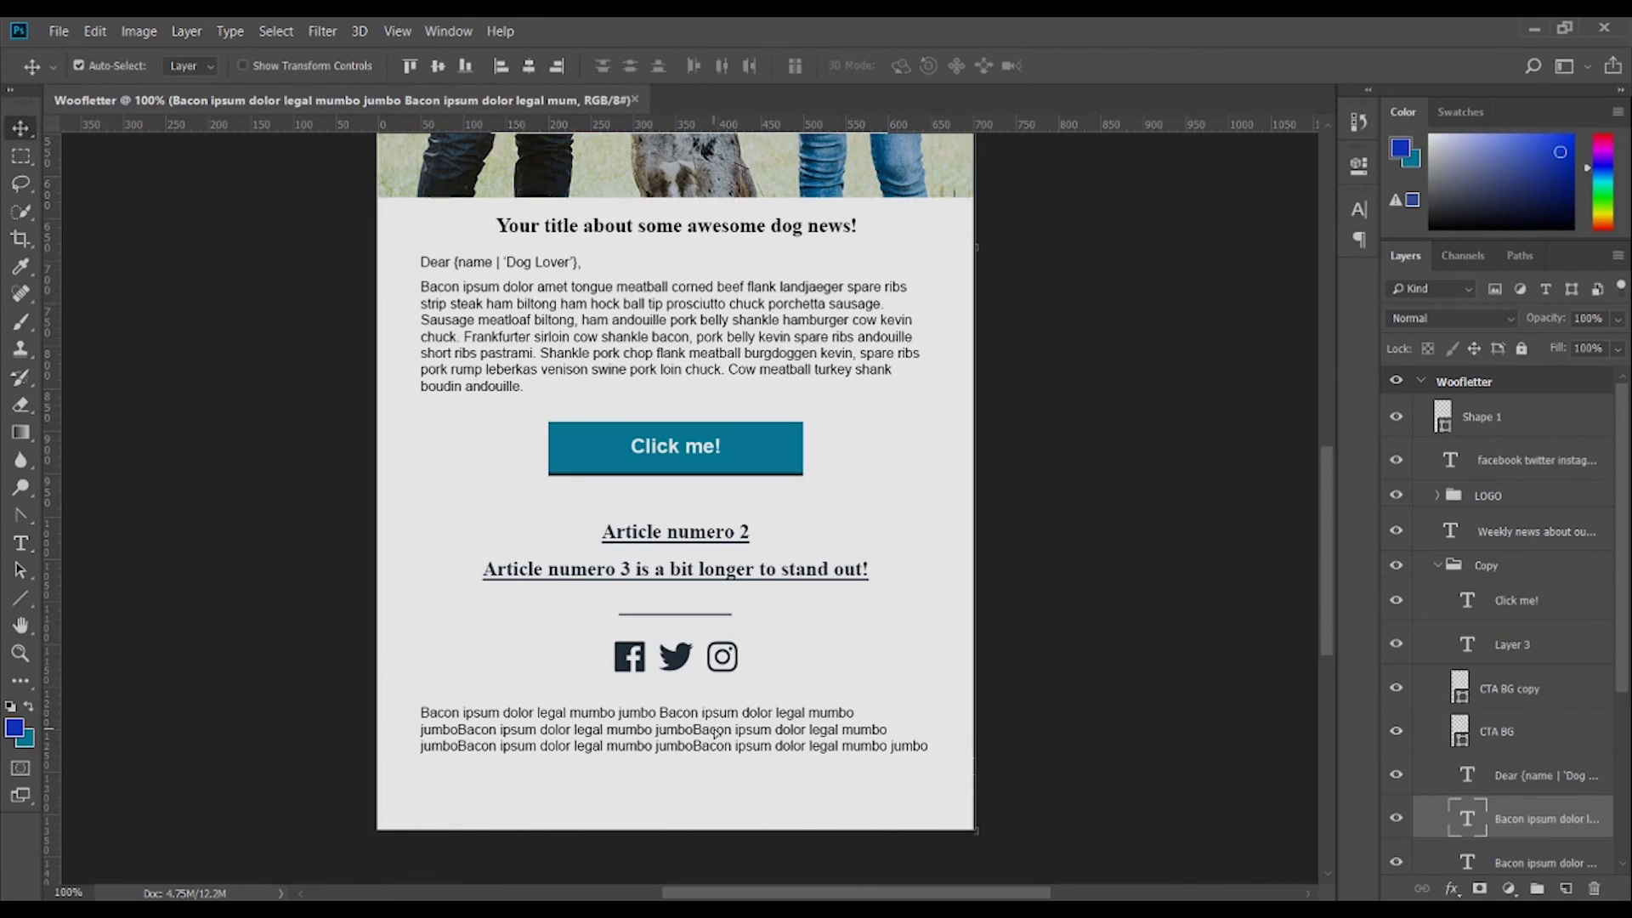
pyautogui.click(21, 543)
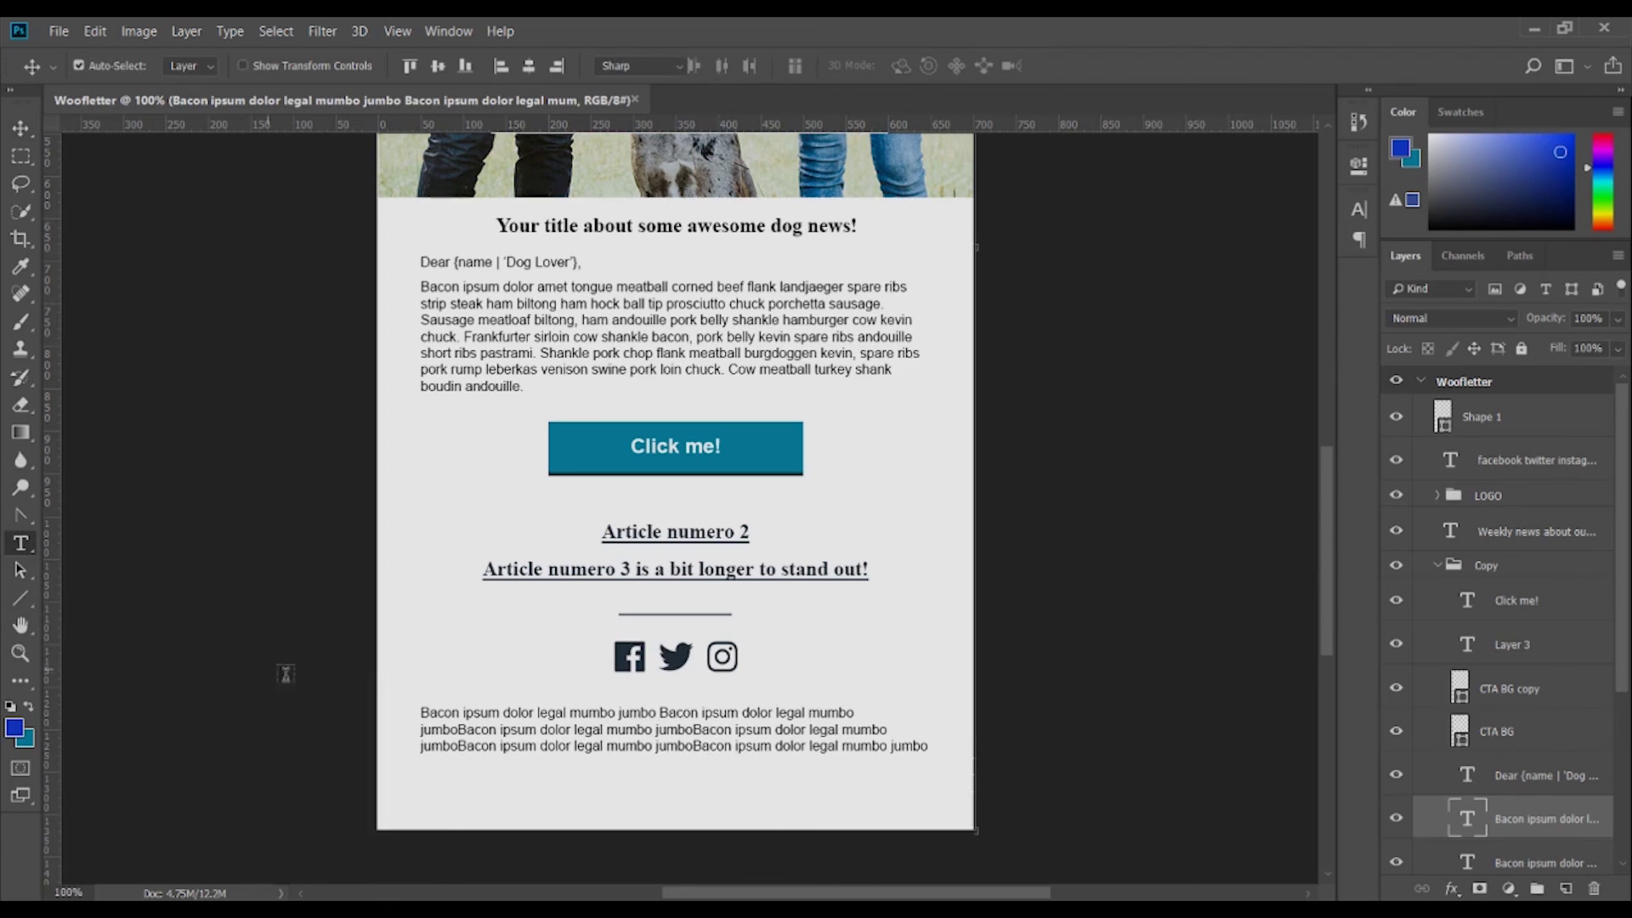
pyautogui.click(575, 745)
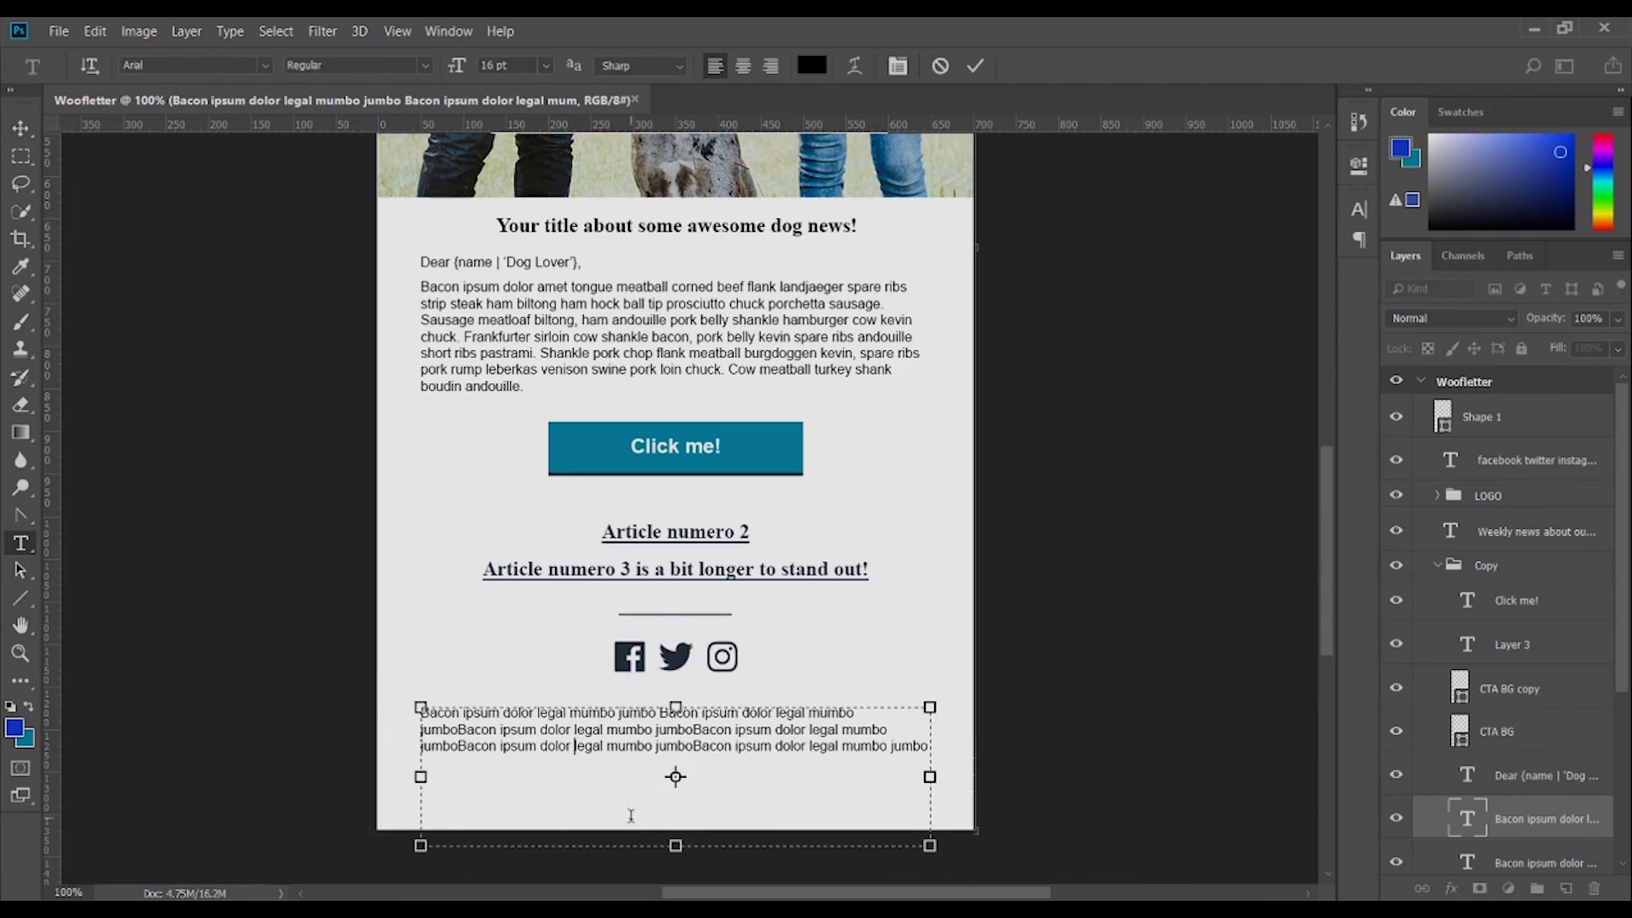
pyautogui.moveTo(674, 846); pyautogui.dragTo(675, 762)
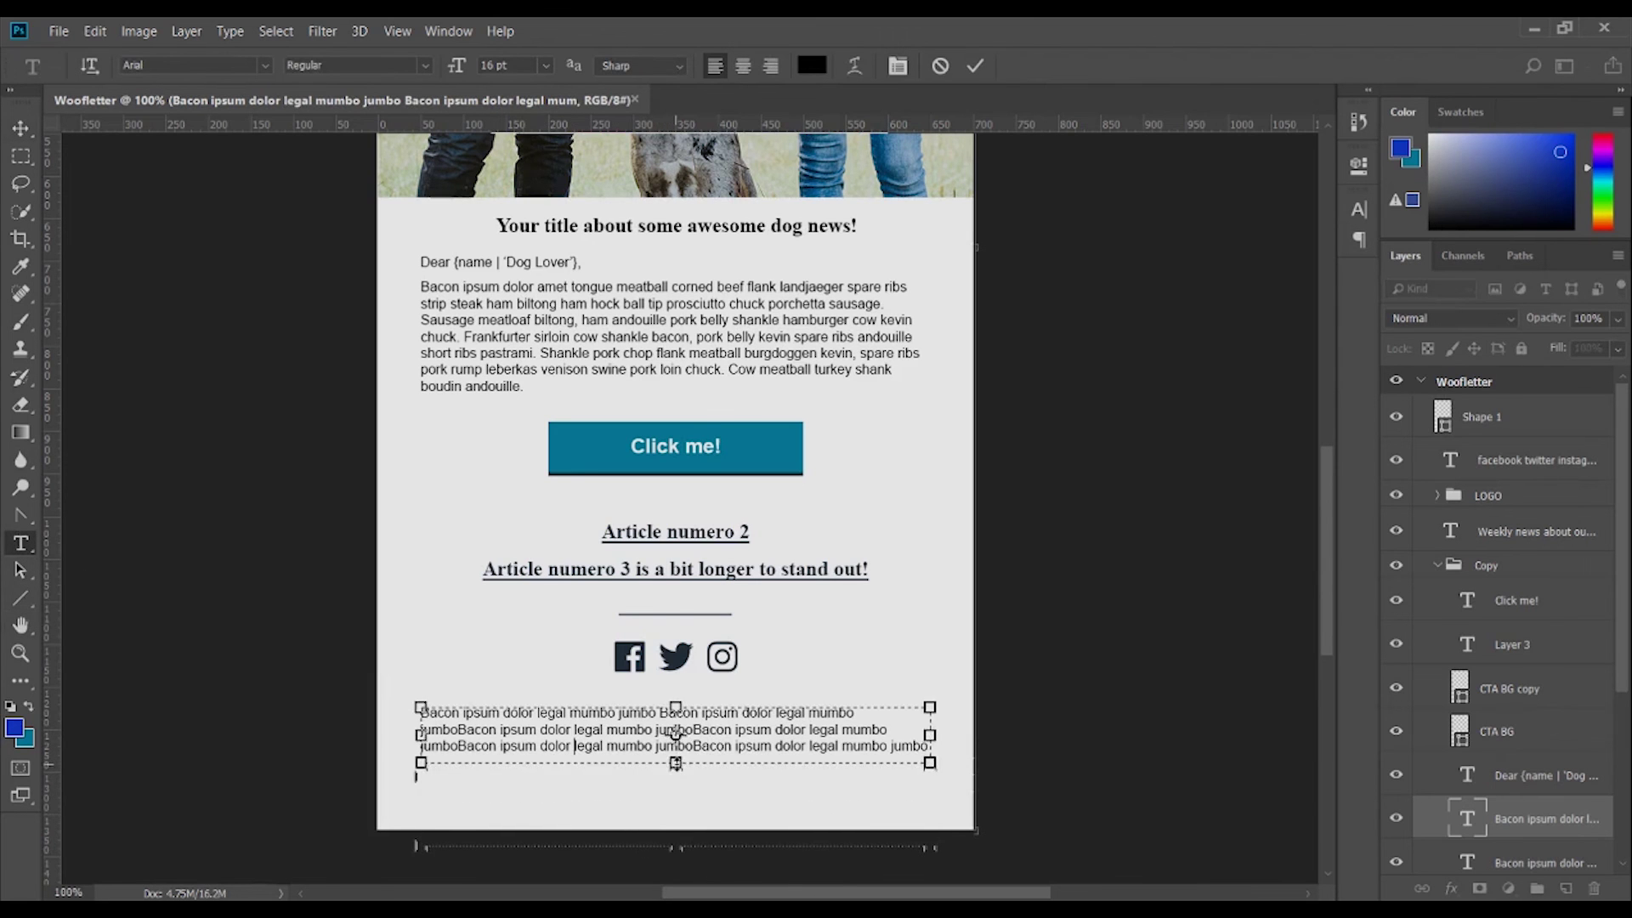
pyautogui.click(21, 127)
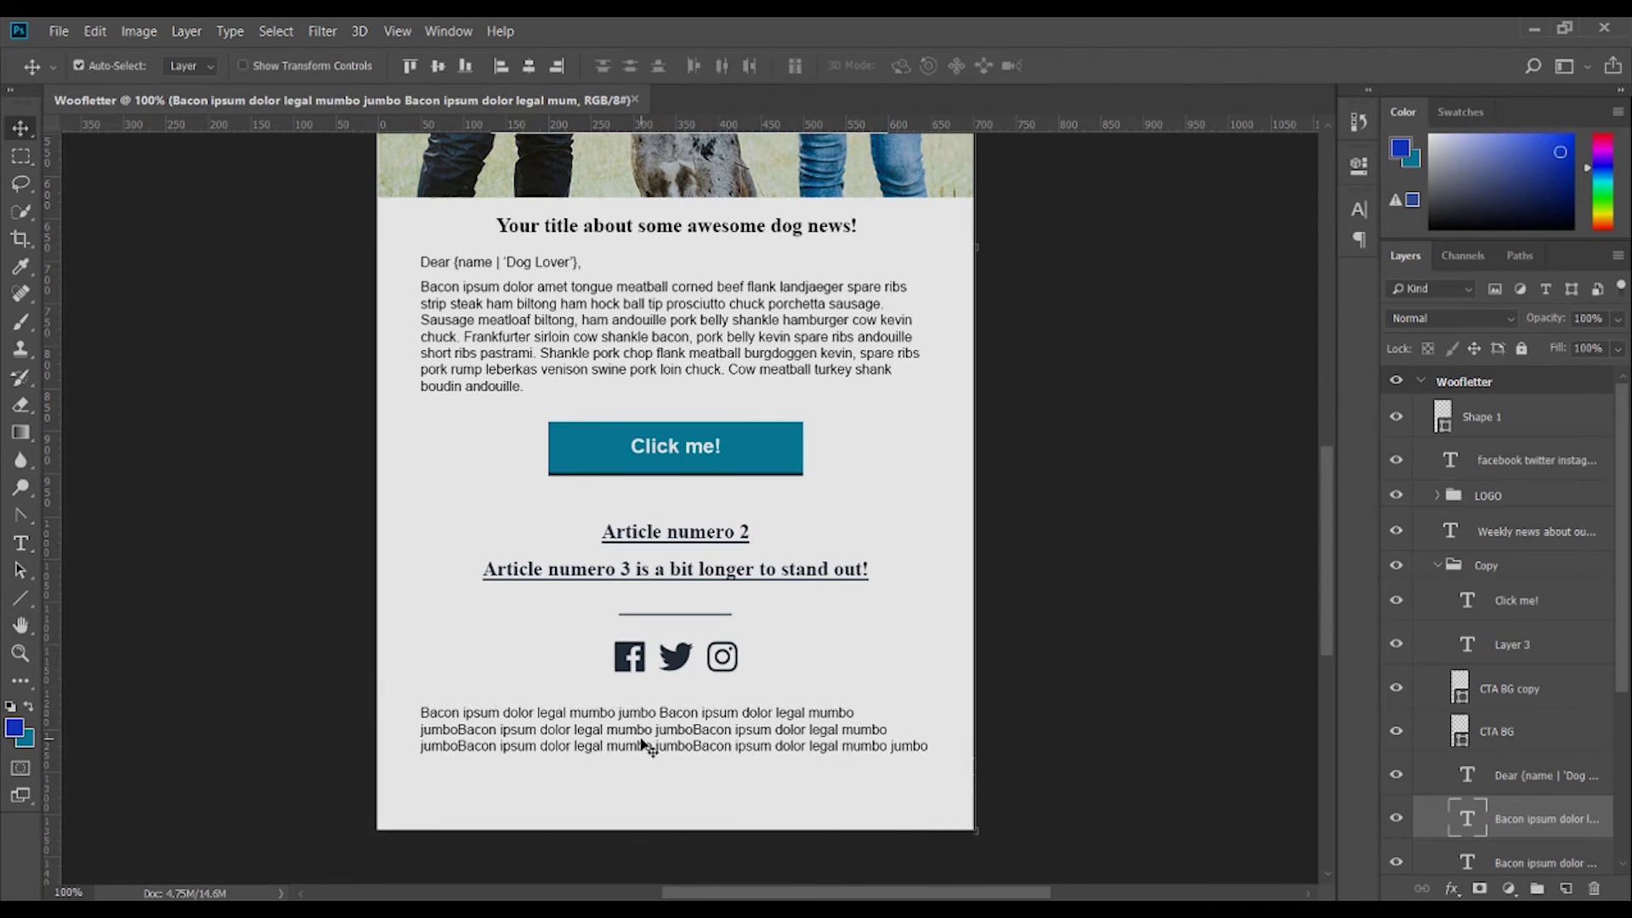
# Duplicate the legal paragraph just below itself and replace the copy's text with "Unsubscribe"
pyautogui.moveTo(645, 743); pyautogui.dragTo(650, 786)
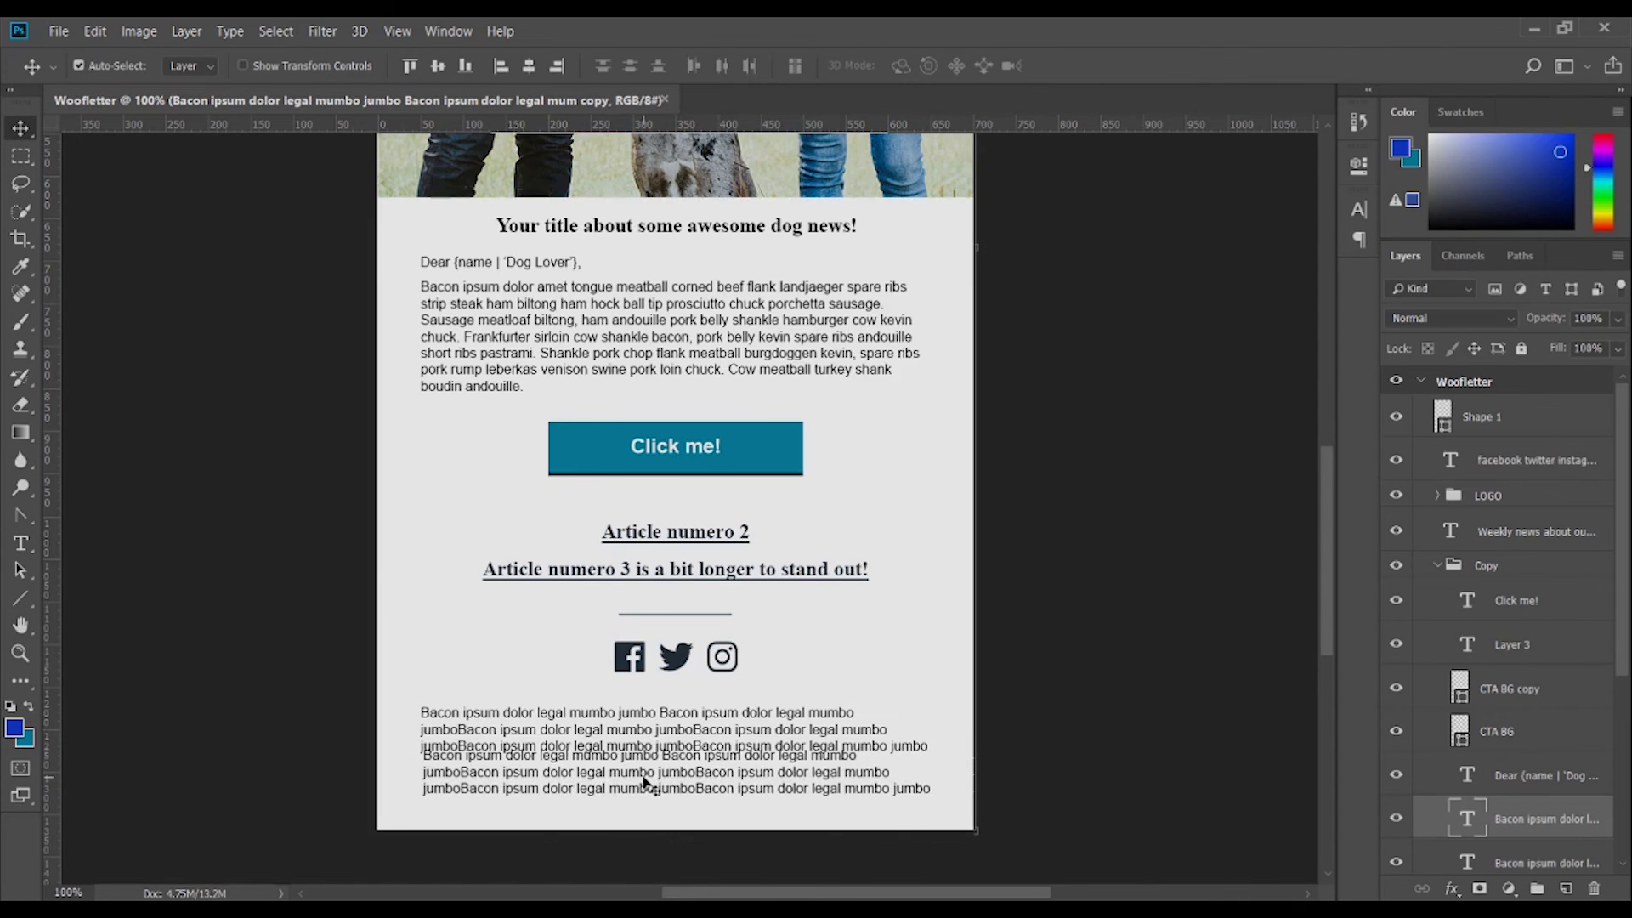
pyautogui.doubleClick(645, 782)
pyautogui.hotkey('ctrl', 'a')
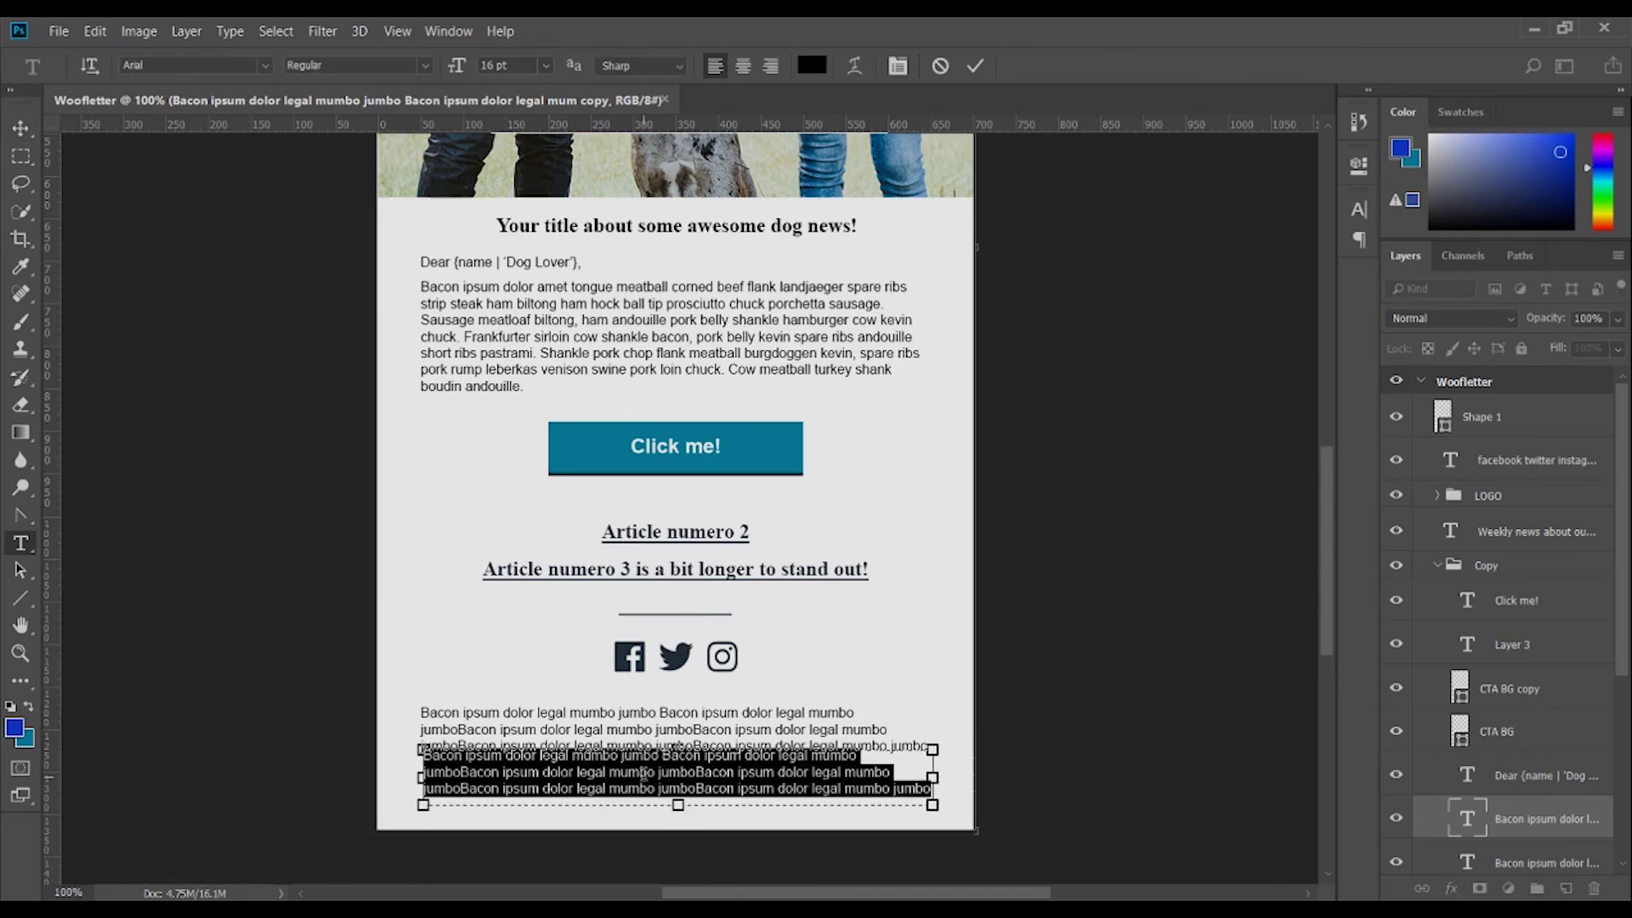
pyautogui.press('BackSpace')
pyautogui.write('Unsubscribe')
pyautogui.hotkey('ctrl', 'a')
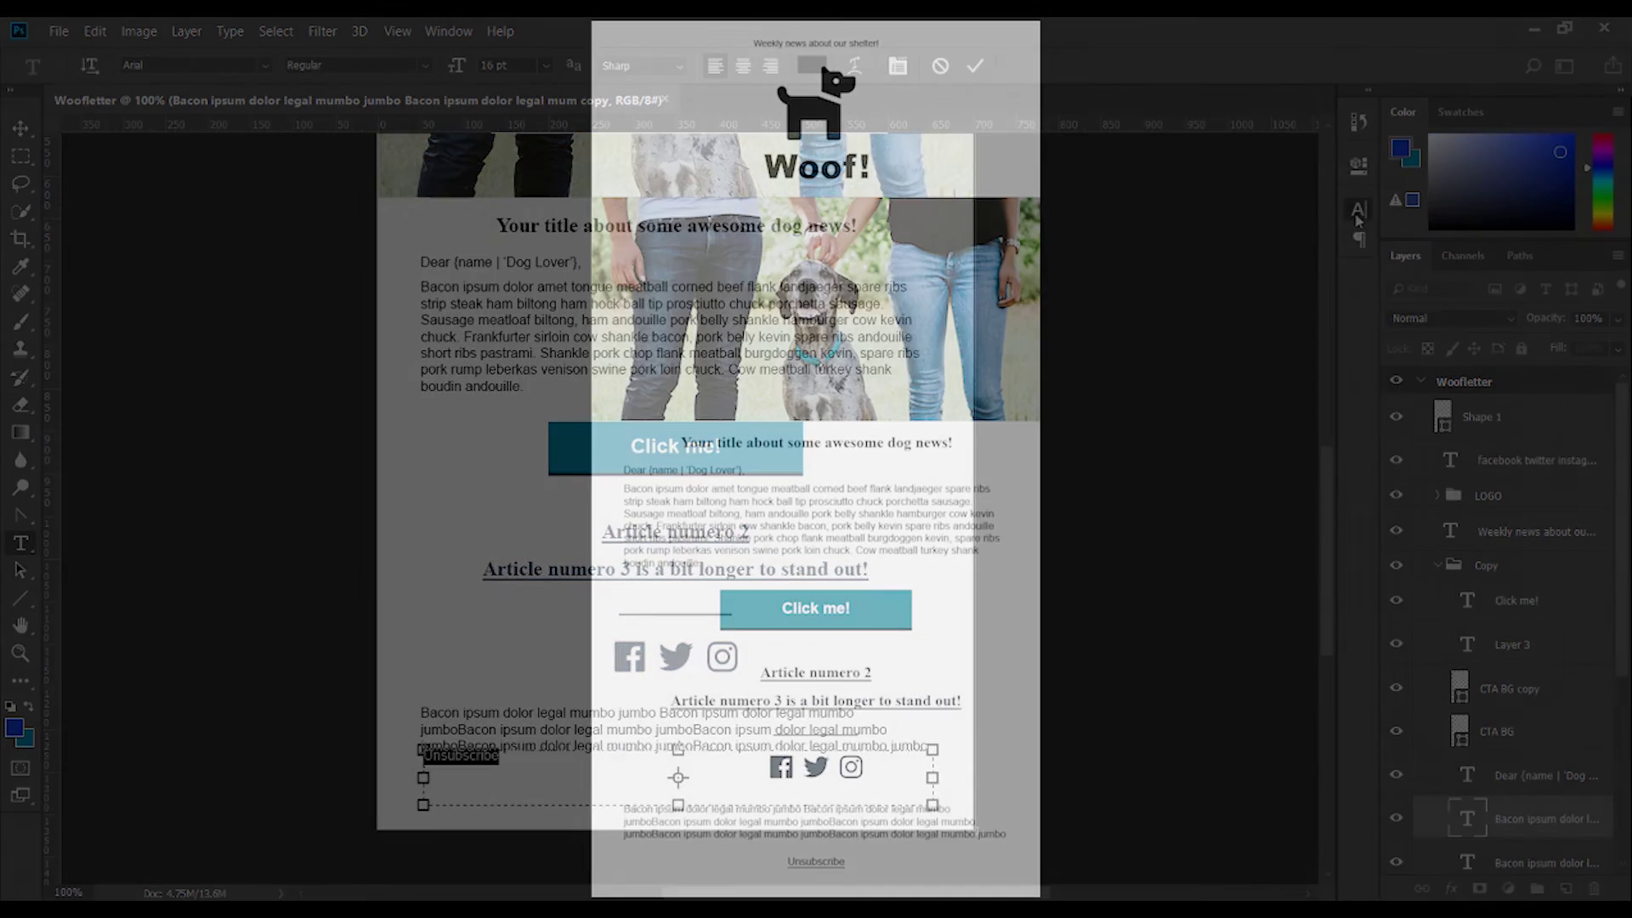